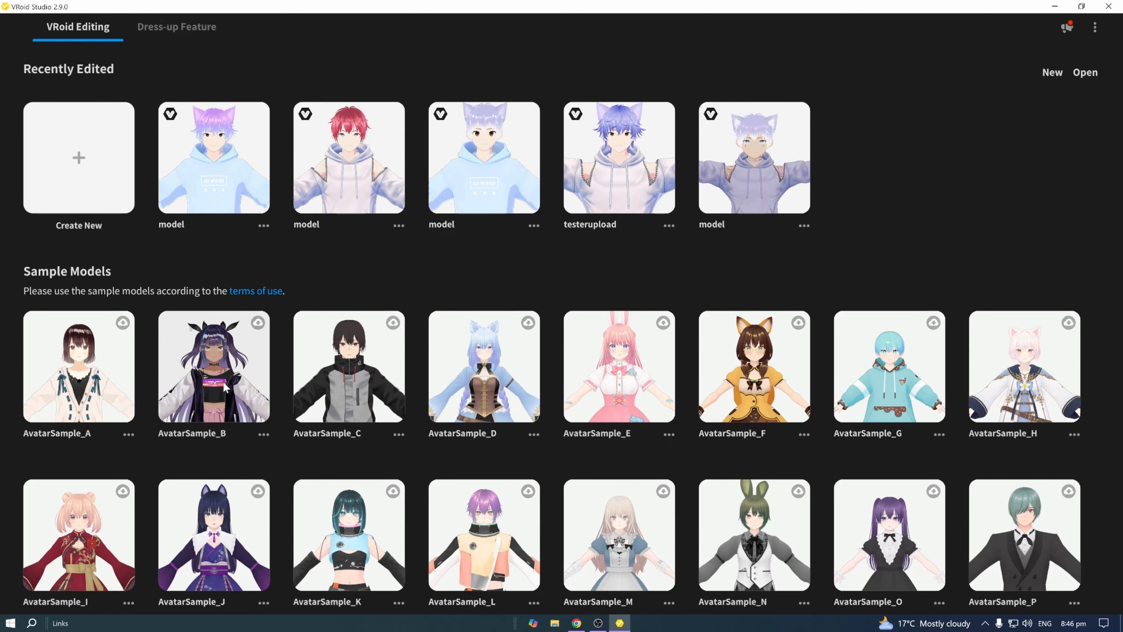
- Look through the sample avatar models from AvatarSample_A to AvatarSample_Z
{"action": "scroll", "coordinate": [266, 390], "scroll_direction": "down", "scroll_amount": 1}
{"action": "scroll", "coordinate": [265, 384], "scroll_direction": "down", "scroll_amount": 4}
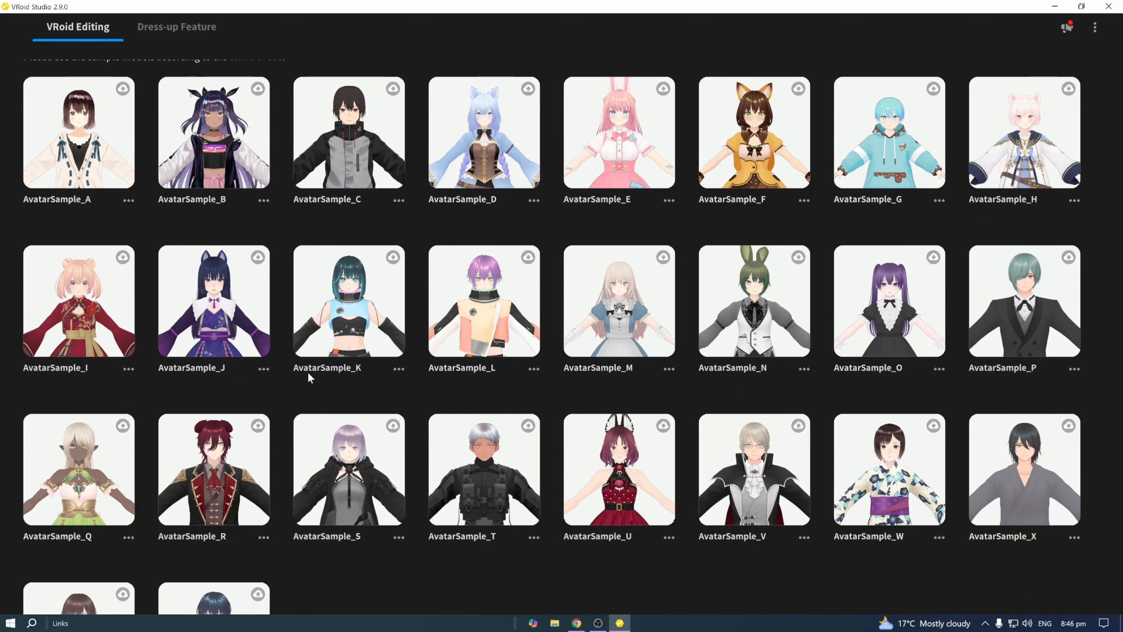
{"action": "scroll", "coordinate": [328, 367], "scroll_direction": "down", "scroll_amount": 1}
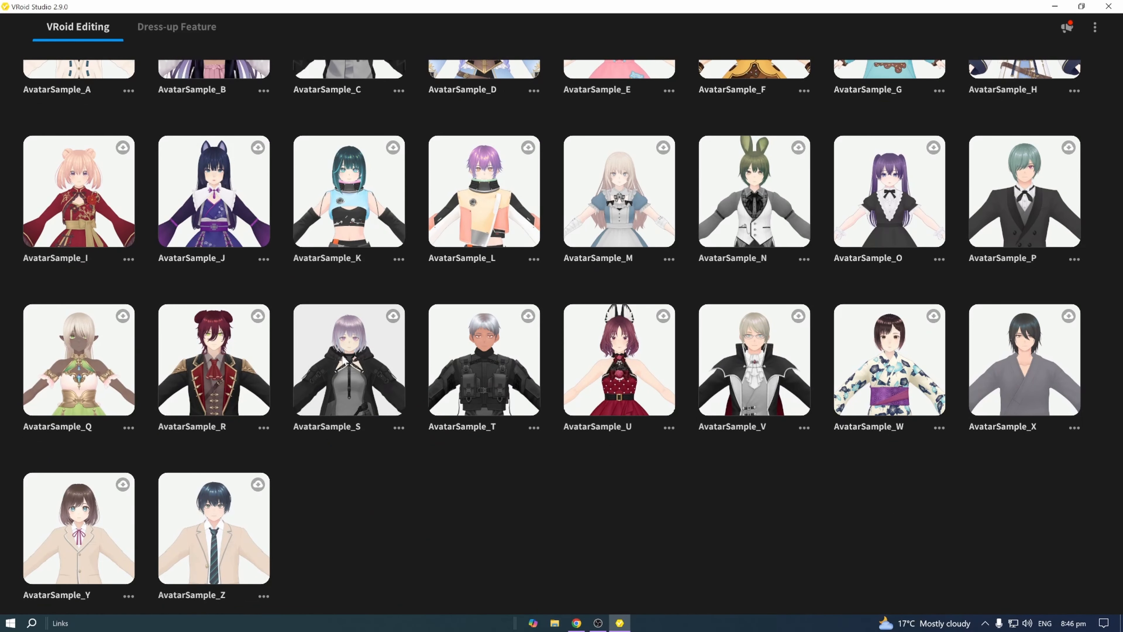
{"action": "scroll", "coordinate": [358, 343], "scroll_direction": "up", "scroll_amount": 1}
{"action": "scroll", "coordinate": [360, 347], "scroll_direction": "up", "scroll_amount": 1}
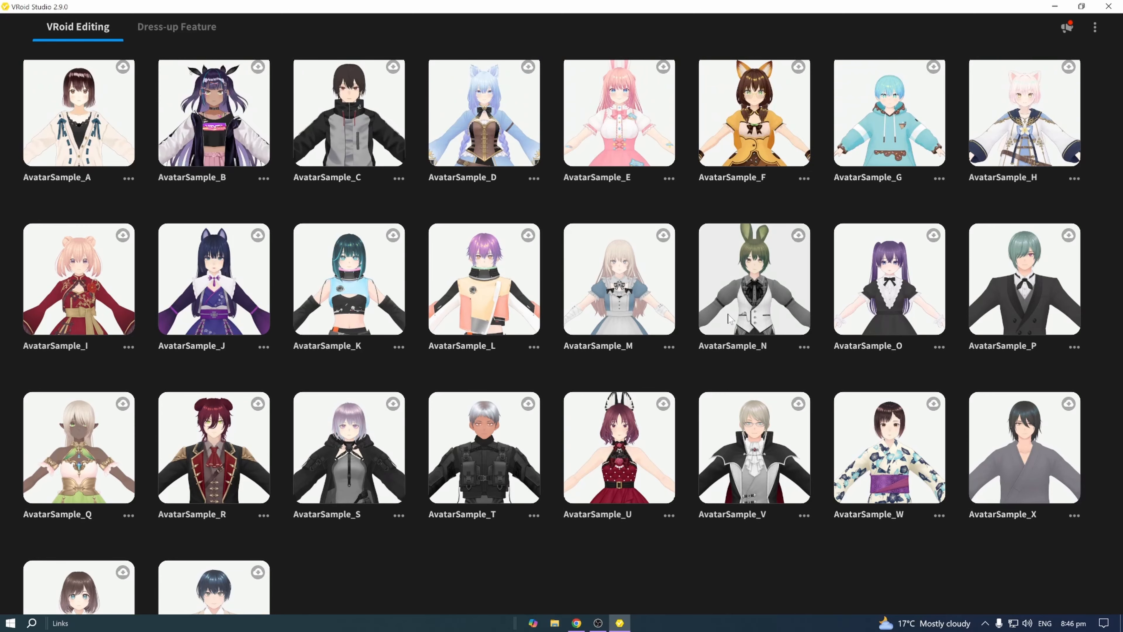
{"action": "scroll", "coordinate": [731, 316], "scroll_direction": "up", "scroll_amount": 5}
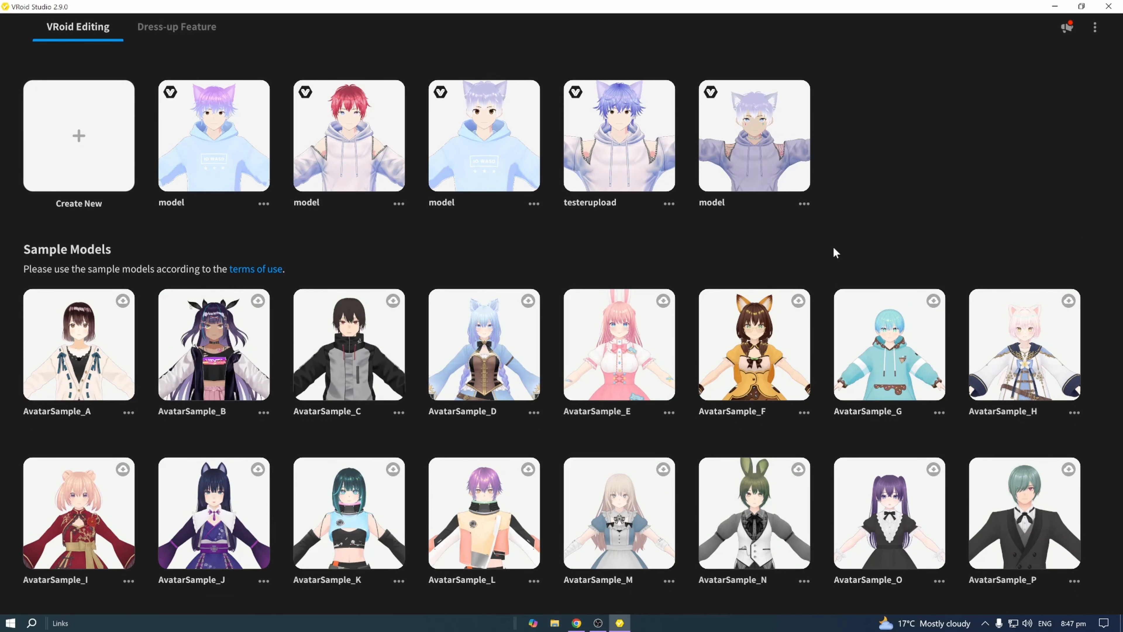
{"action": "scroll", "coordinate": [833, 247], "scroll_direction": "up", "scroll_amount": 1}
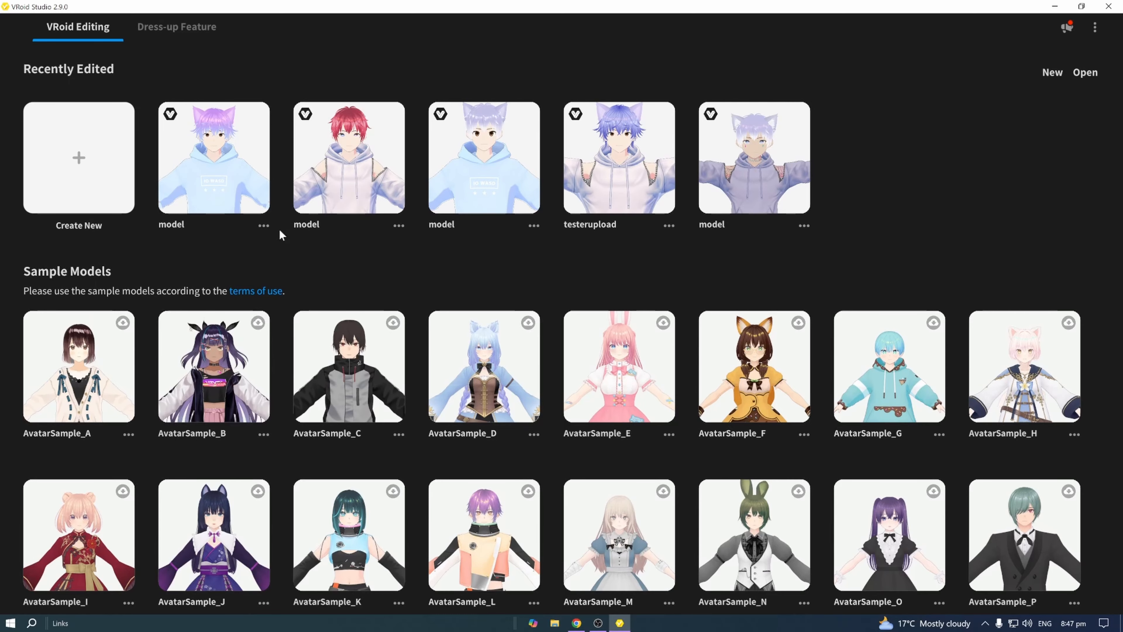
- Create a new avatar from the Masc base and view its head and upper body up close
{"action": "left_click", "coordinate": [111, 181]}
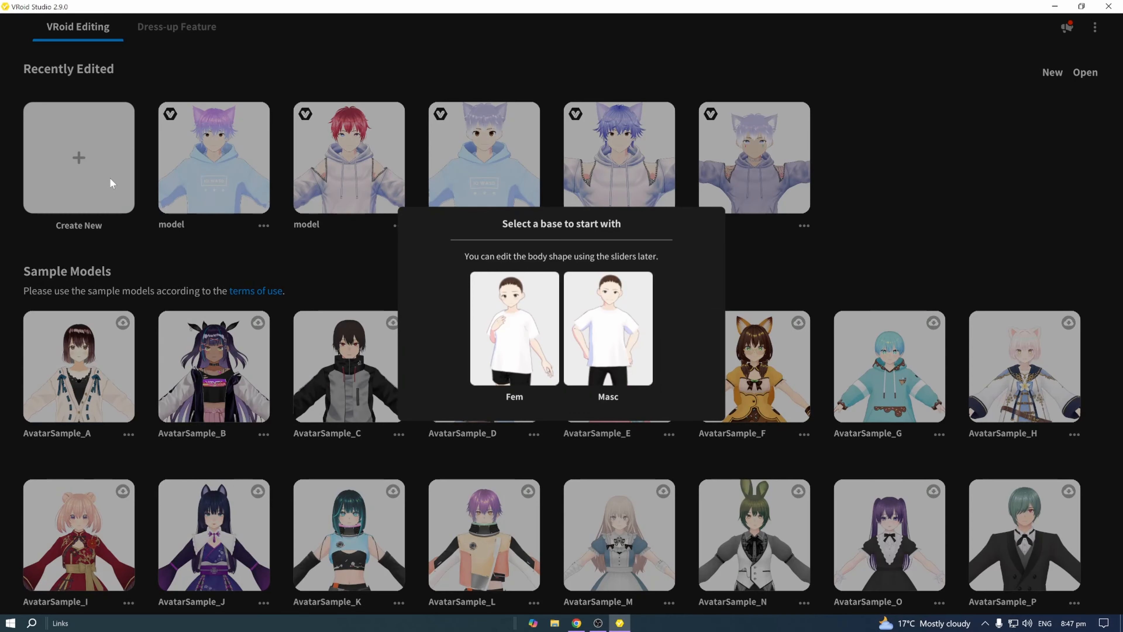
{"action": "left_click", "coordinate": [538, 293]}
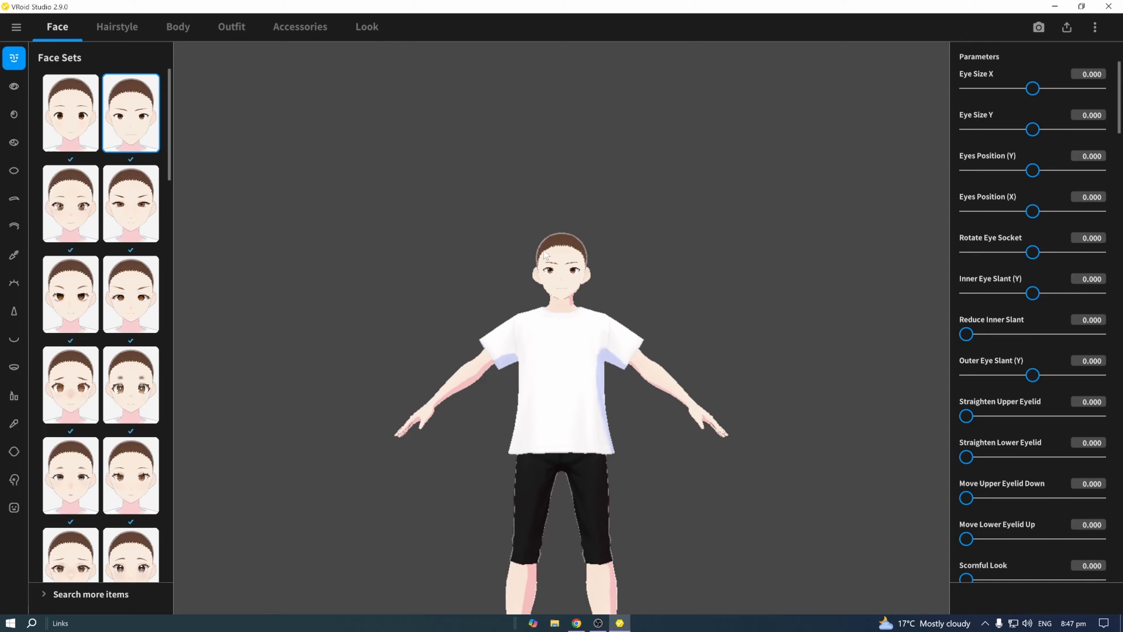
{"action": "left_click_drag", "start_coordinate": [581, 351], "coordinate": [506, 348]}
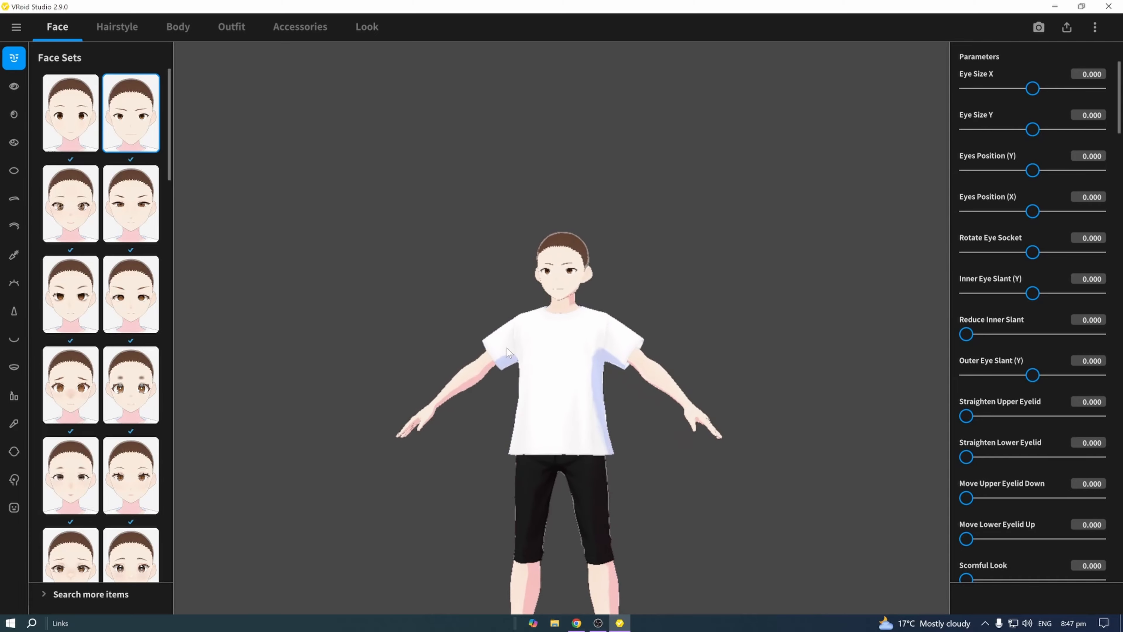
{"action": "scroll", "coordinate": [548, 330], "scroll_direction": "up", "scroll_amount": 4}
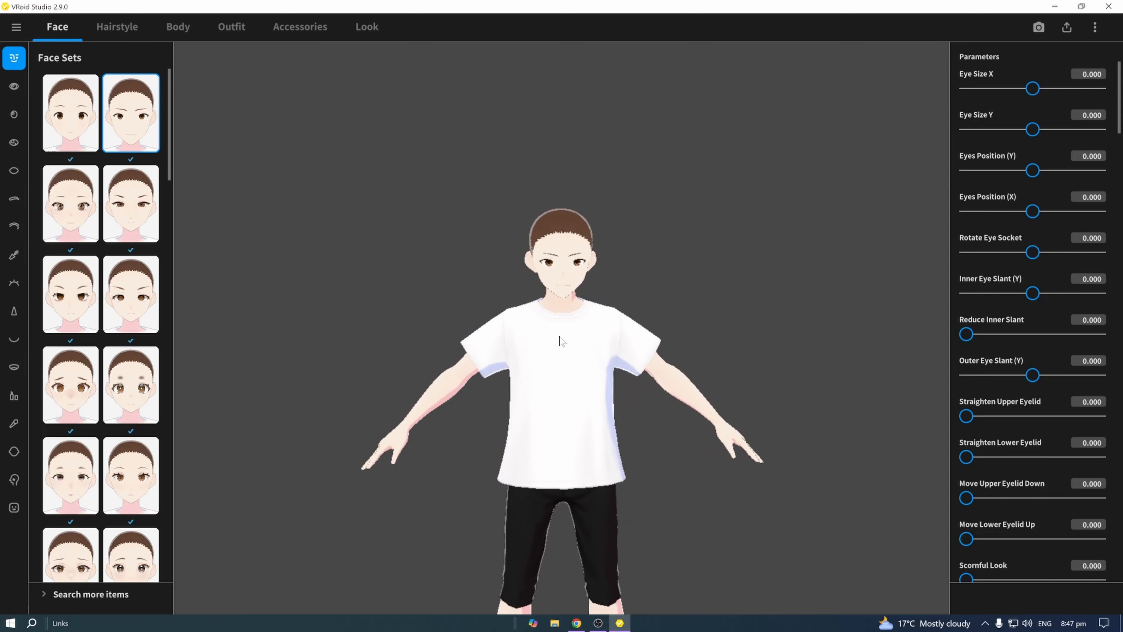
{"action": "scroll", "coordinate": [555, 327], "scroll_direction": "down", "scroll_amount": 2}
{"action": "scroll", "coordinate": [556, 327], "scroll_direction": "up", "scroll_amount": 2}
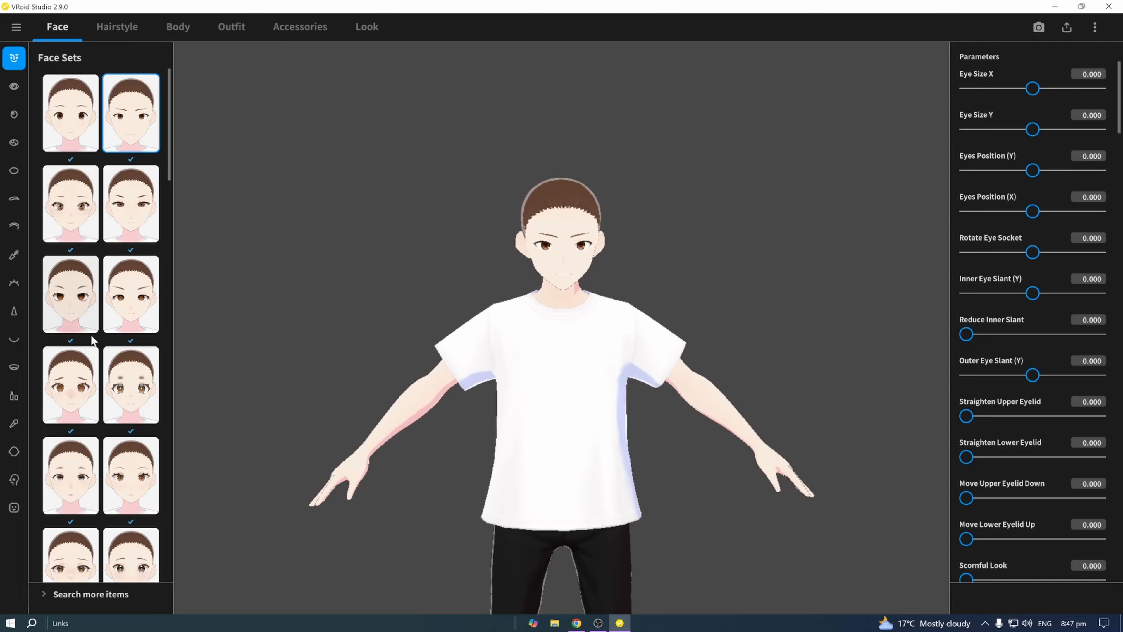
- Examine the face set presets and the Hairstyle, Body, Outfit and Accessories editors, ending back at the face editor
{"action": "scroll", "coordinate": [112, 448], "scroll_direction": "down", "scroll_amount": 6}
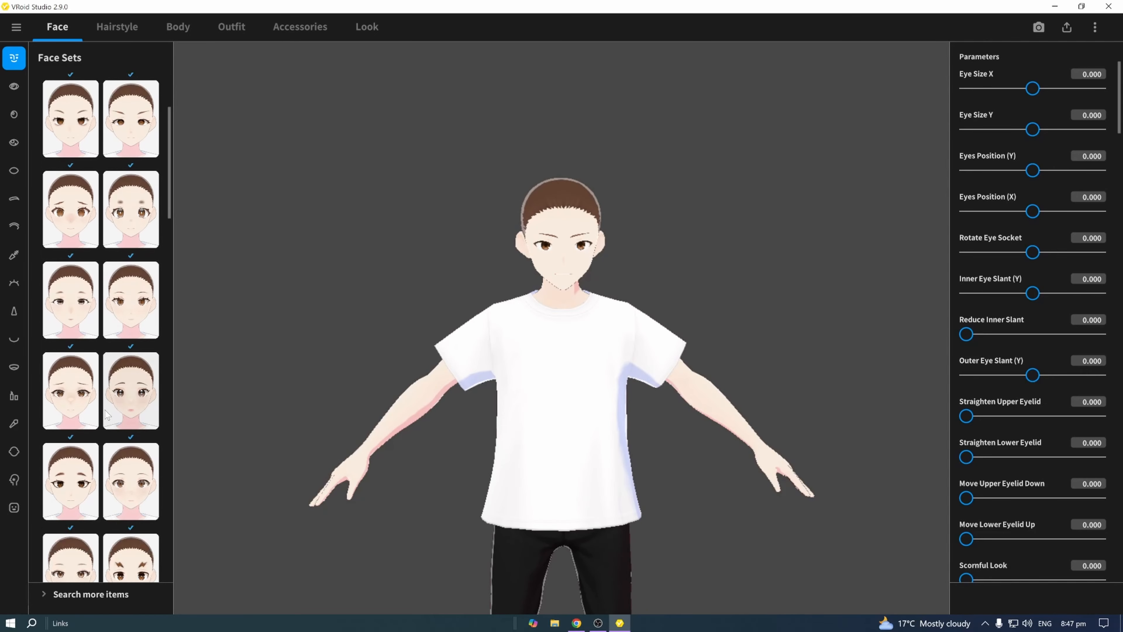
{"action": "scroll", "coordinate": [132, 186], "scroll_direction": "up", "scroll_amount": 5}
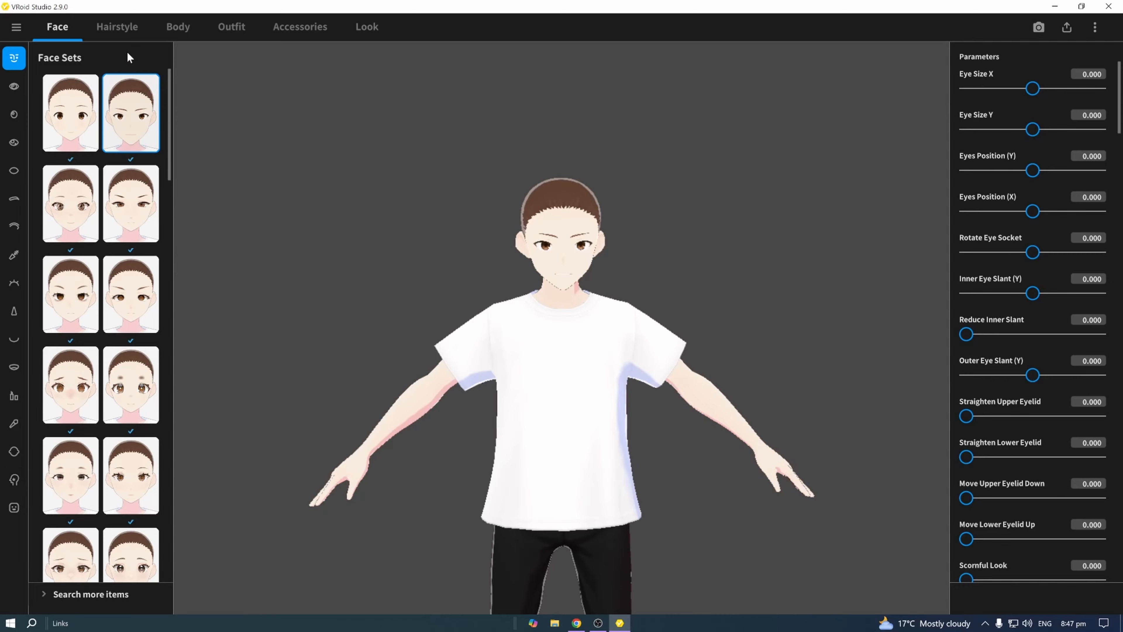
{"action": "left_click", "coordinate": [133, 28]}
{"action": "left_click", "coordinate": [179, 34]}
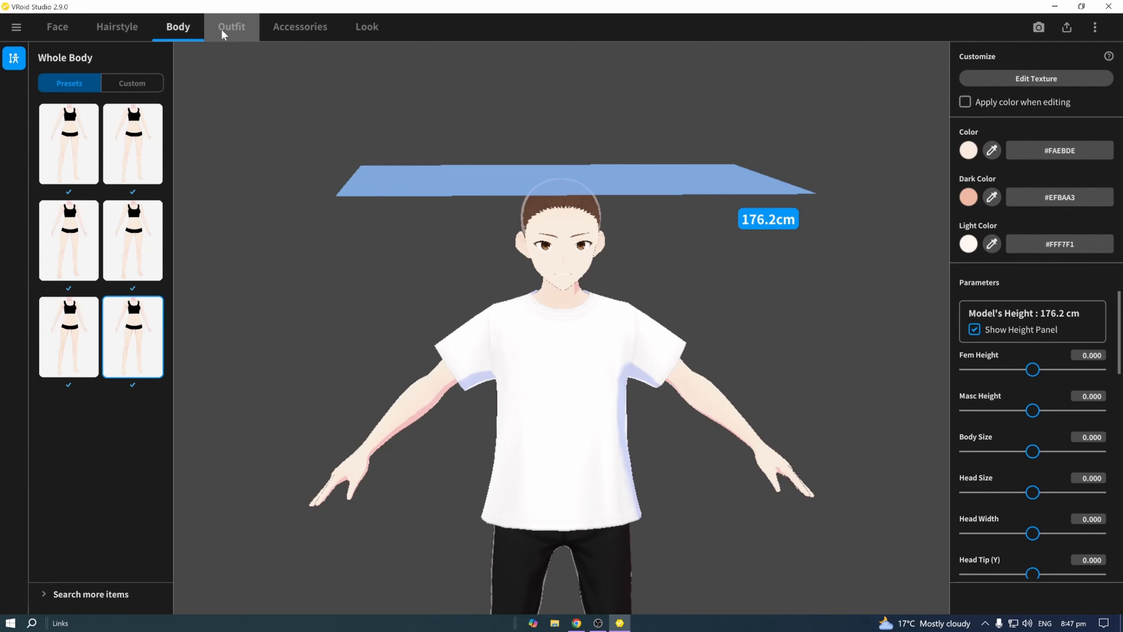
{"action": "left_click", "coordinate": [223, 28]}
{"action": "left_click", "coordinate": [290, 34]}
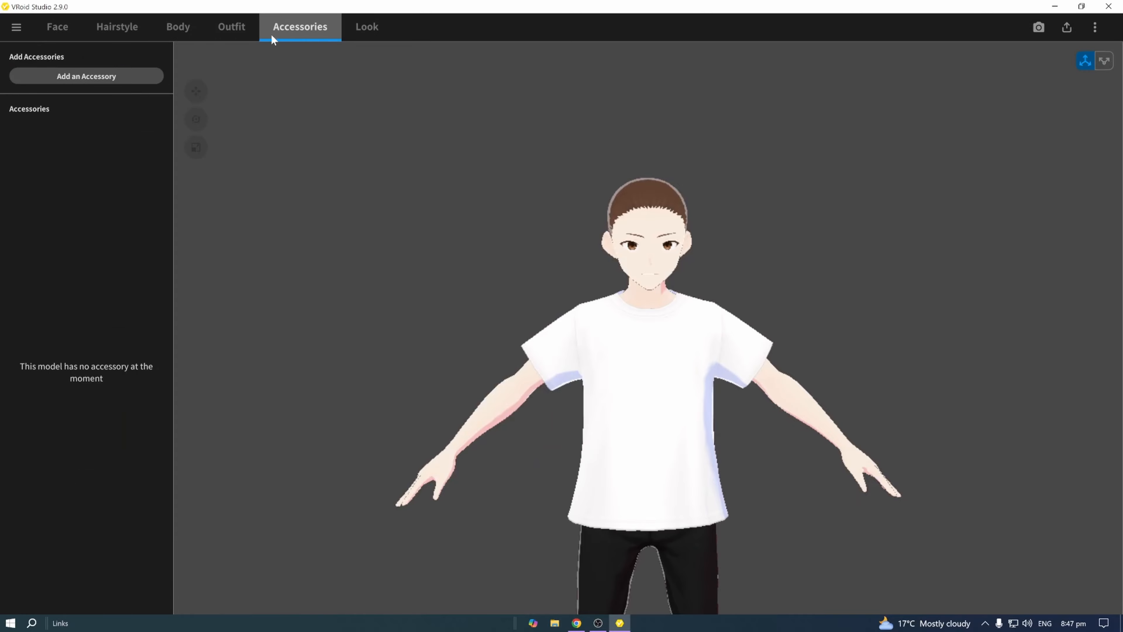
{"action": "left_click", "coordinate": [63, 31]}
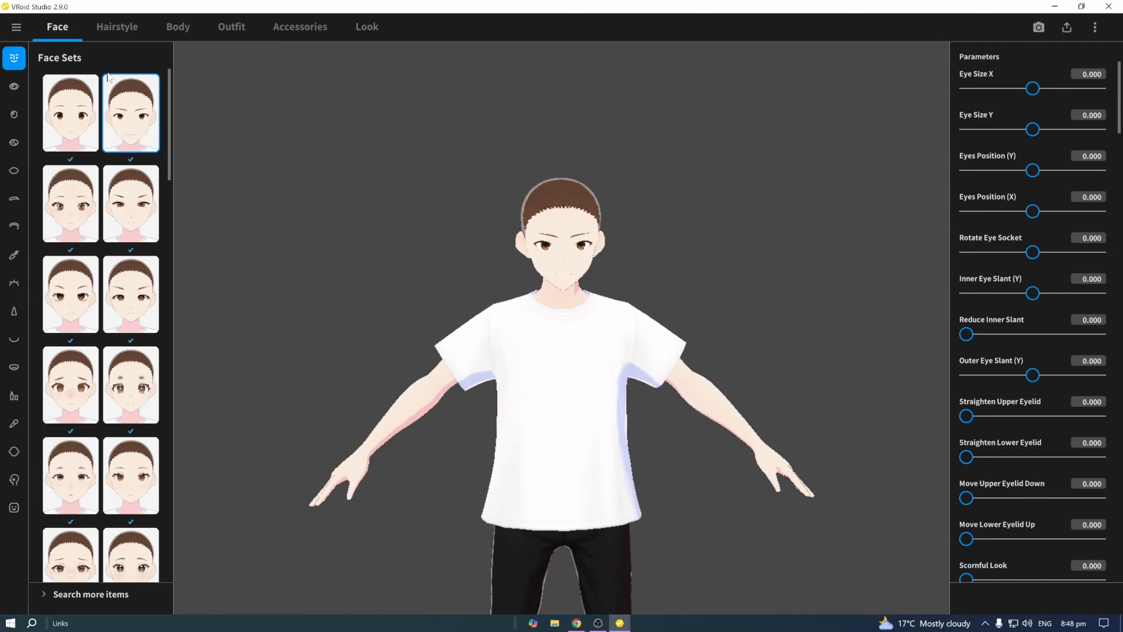
- Preview the avatar's facial expressions in the Expression Editor, from Smiling and Sad through Closed (Left)
{"action": "left_click", "coordinate": [13, 508]}
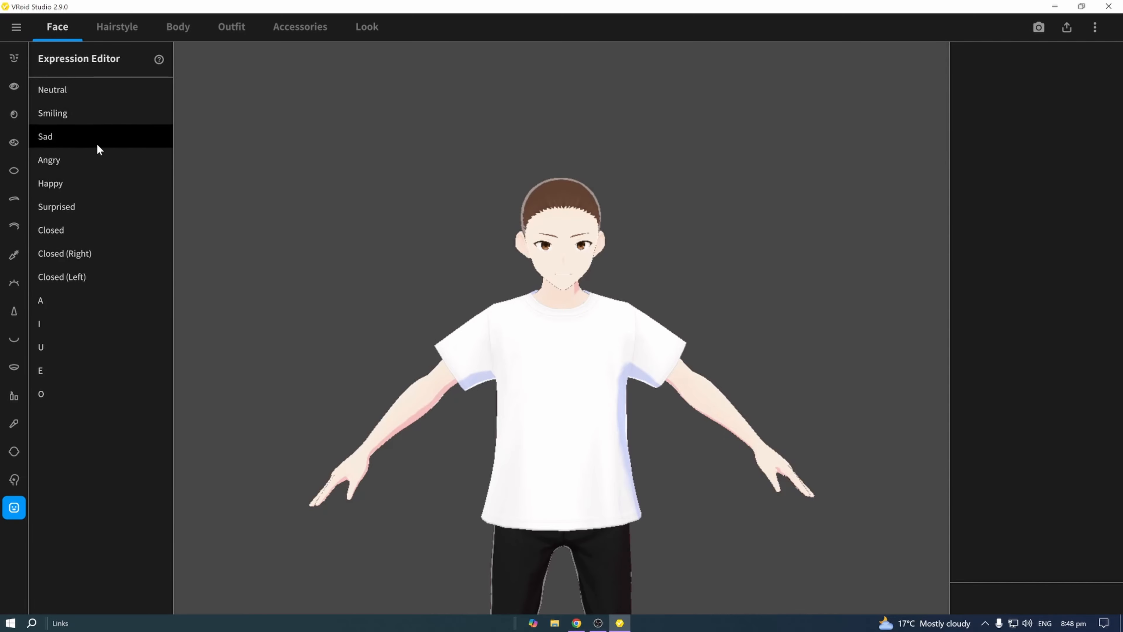
{"action": "left_click", "coordinate": [55, 114]}
{"action": "left_click", "coordinate": [55, 135]}
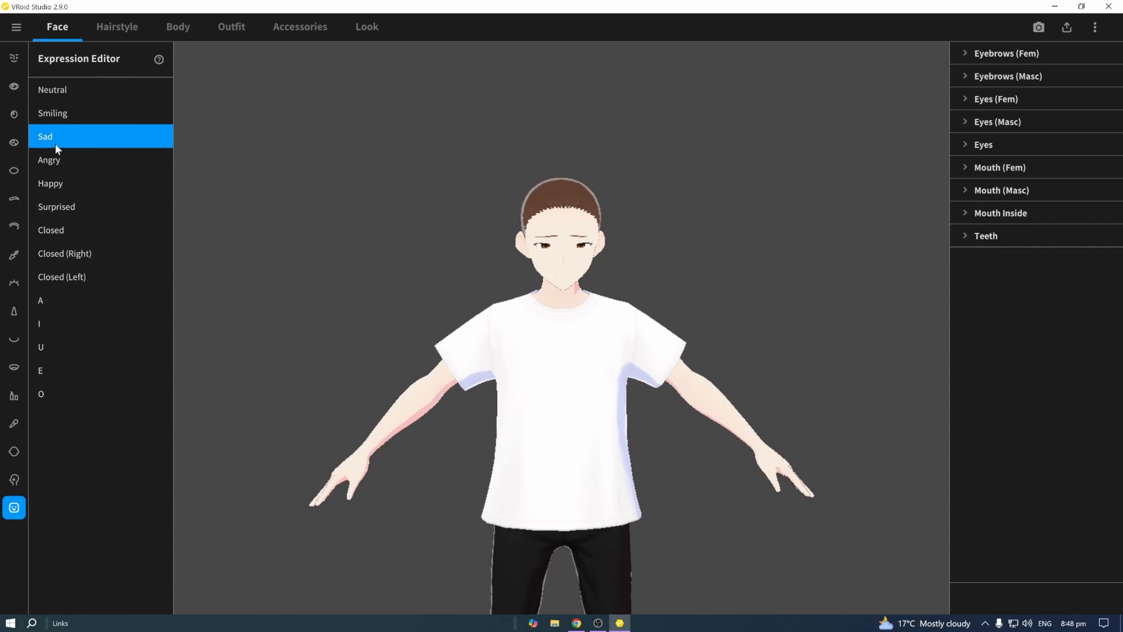
{"action": "left_click", "coordinate": [59, 162]}
{"action": "left_click", "coordinate": [64, 185]}
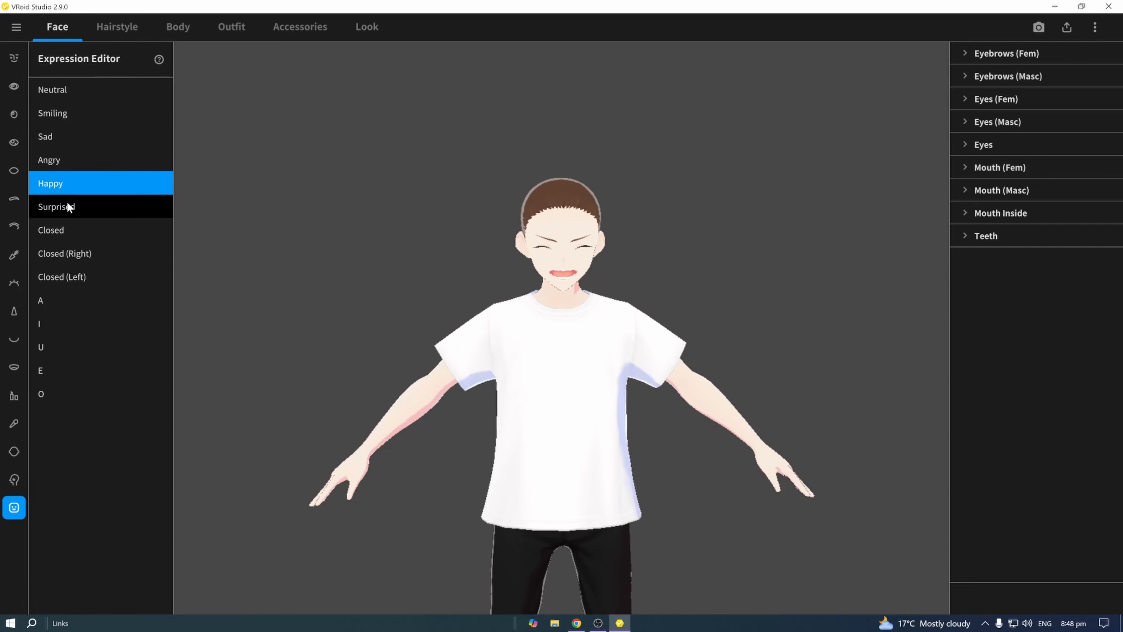
{"action": "left_click", "coordinate": [67, 204]}
{"action": "left_click", "coordinate": [72, 229]}
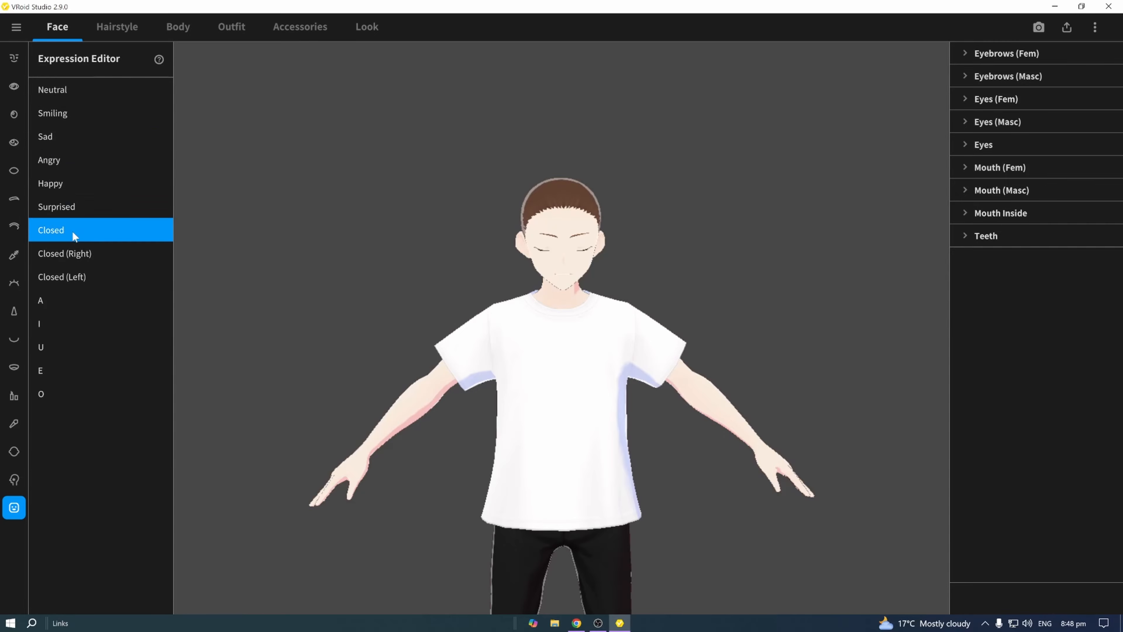
{"action": "left_click", "coordinate": [78, 253]}
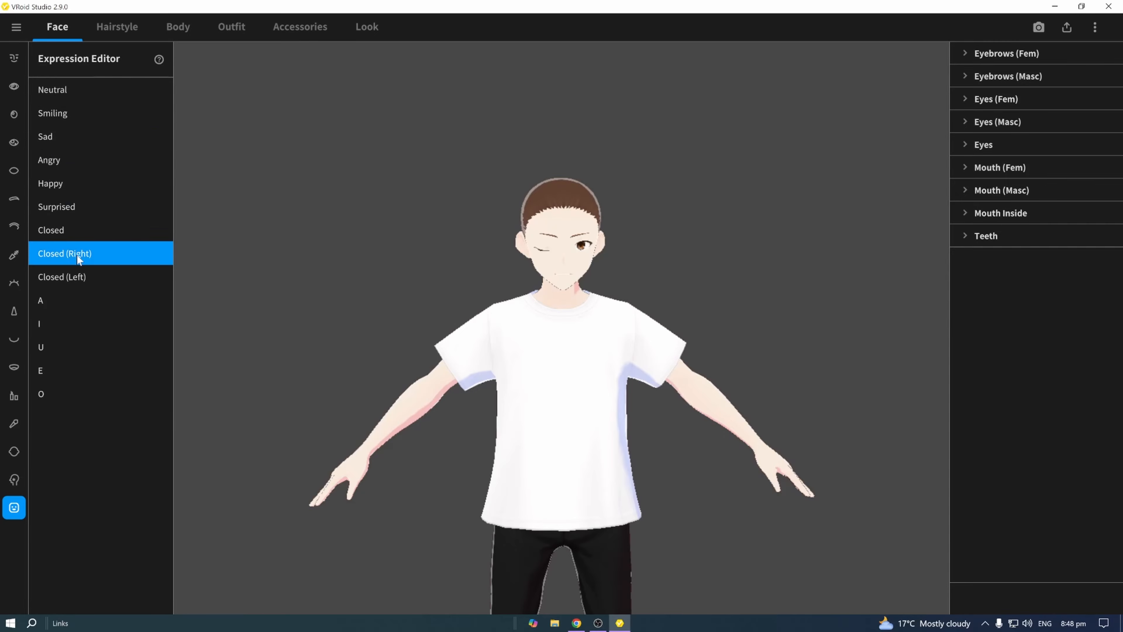
{"action": "left_click", "coordinate": [83, 279]}
- Preview the A, I, U, E and O mouth shapes and return the face to Neutral
{"action": "left_click", "coordinate": [60, 299]}
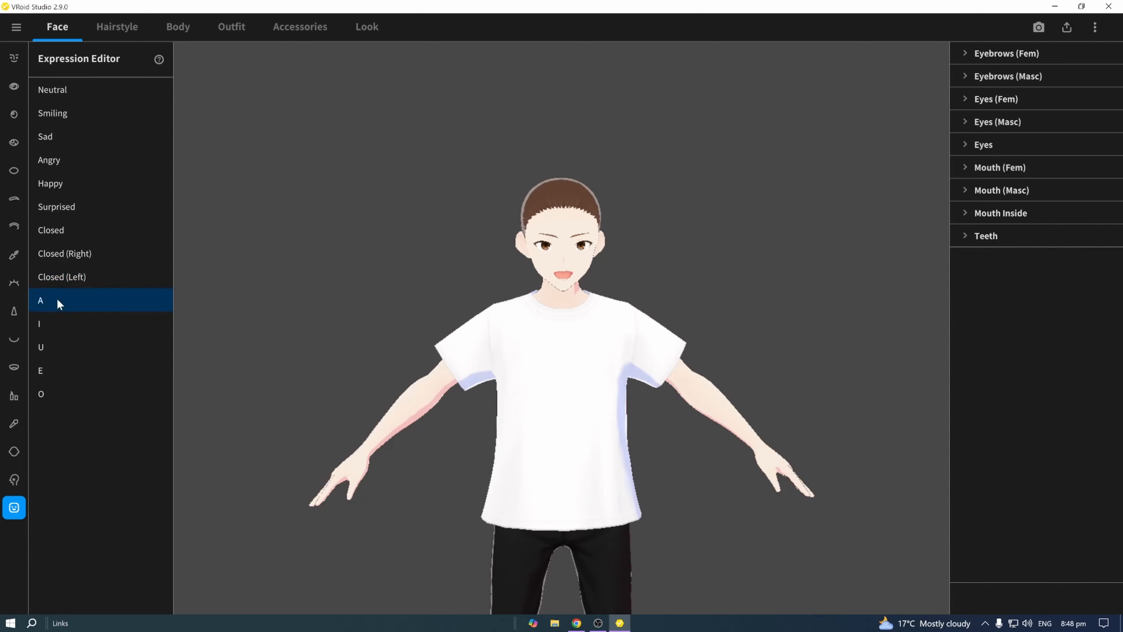
{"action": "left_click", "coordinate": [64, 321]}
{"action": "left_click", "coordinate": [54, 348]}
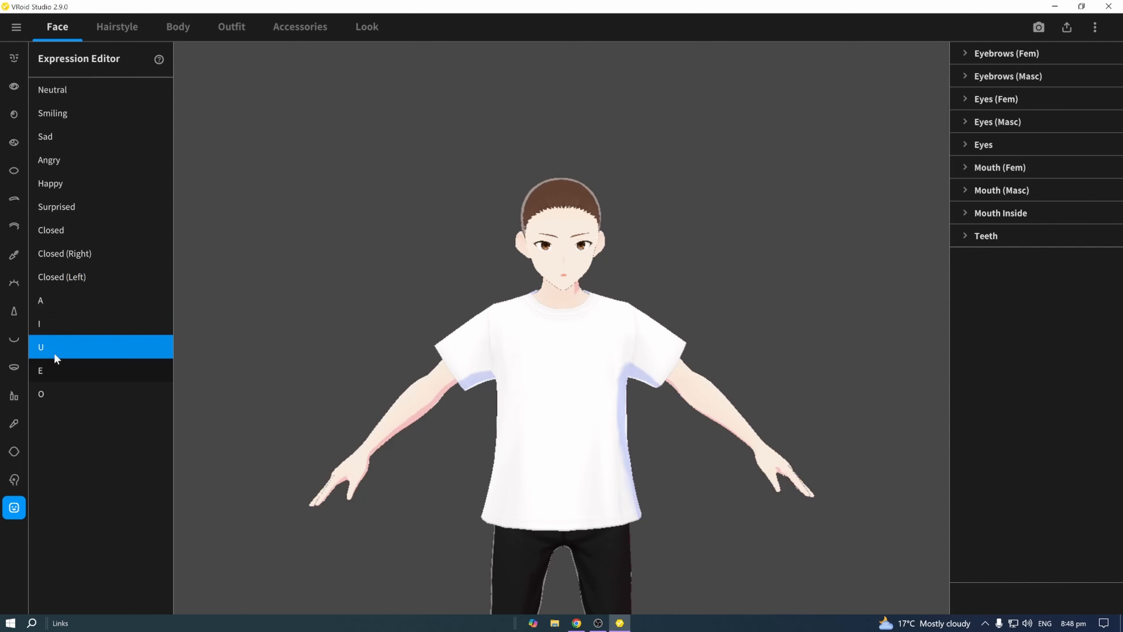
{"action": "left_click", "coordinate": [54, 372]}
{"action": "left_click", "coordinate": [56, 394]}
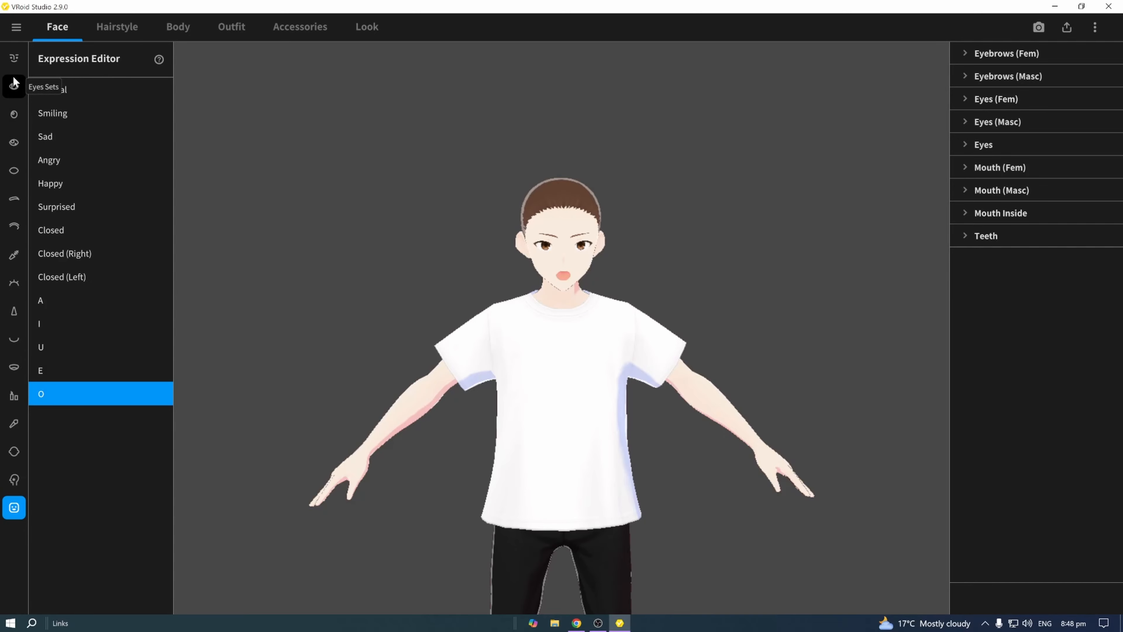
{"action": "left_click", "coordinate": [60, 90]}
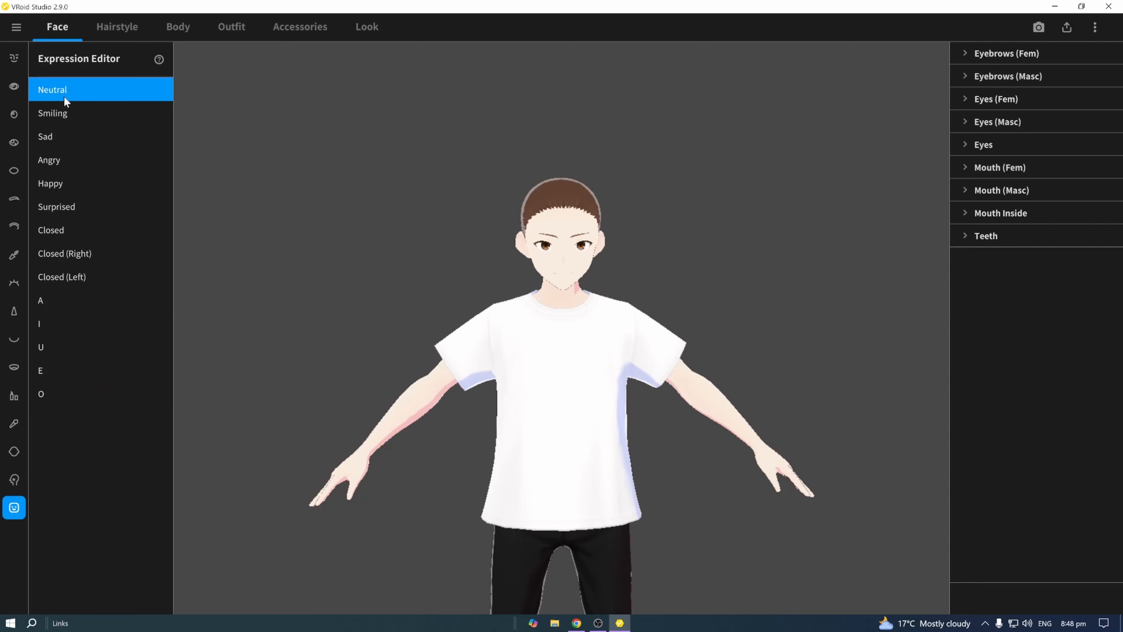
- Apply the short, tousled brown hairstyle set with spiky bangs to the avatar
{"action": "left_click", "coordinate": [130, 26]}
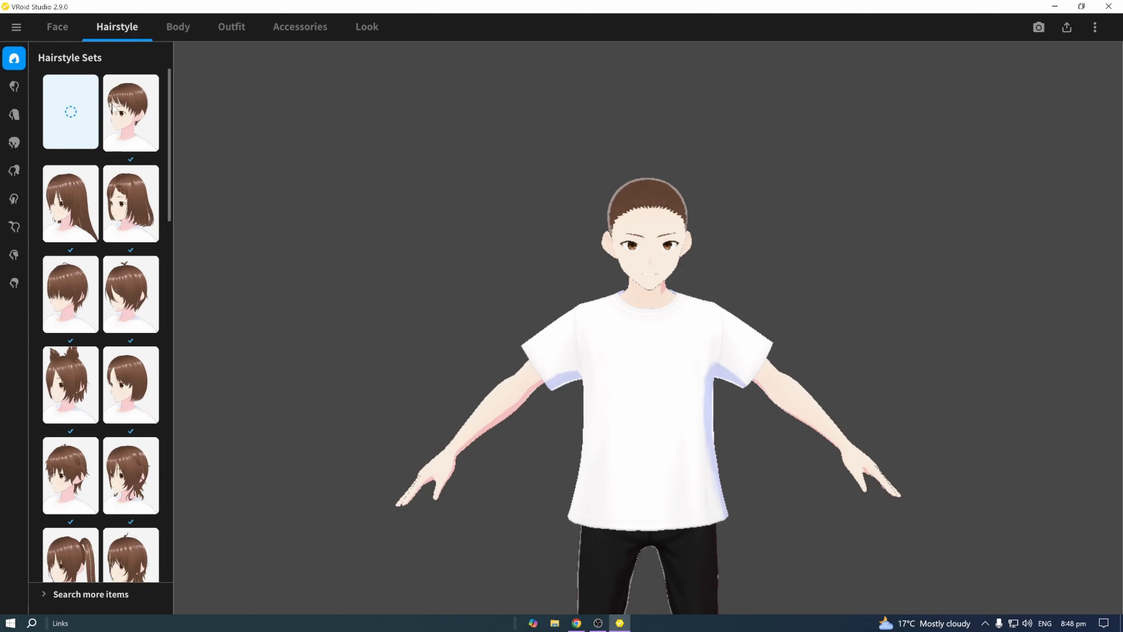
{"action": "scroll", "coordinate": [87, 391], "scroll_direction": "down", "scroll_amount": 3}
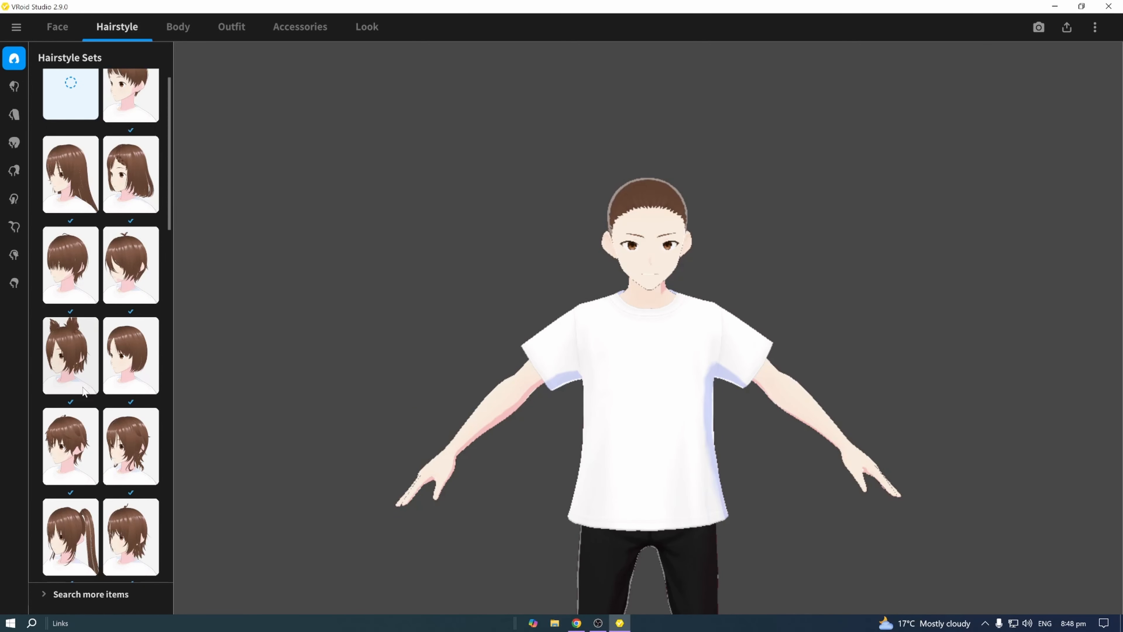
{"action": "left_click", "coordinate": [66, 376]}
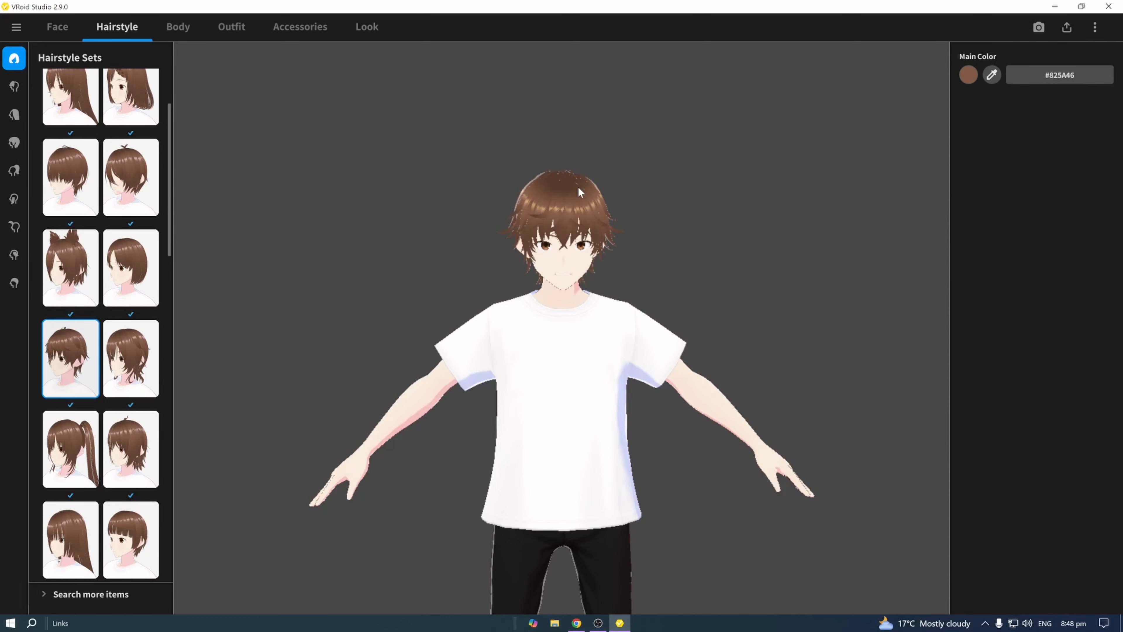
- Add the Cat Ears accessory to the avatar and move the ears slightly upward on the head
{"action": "left_click", "coordinate": [278, 25]}
{"action": "left_click", "coordinate": [85, 78]}
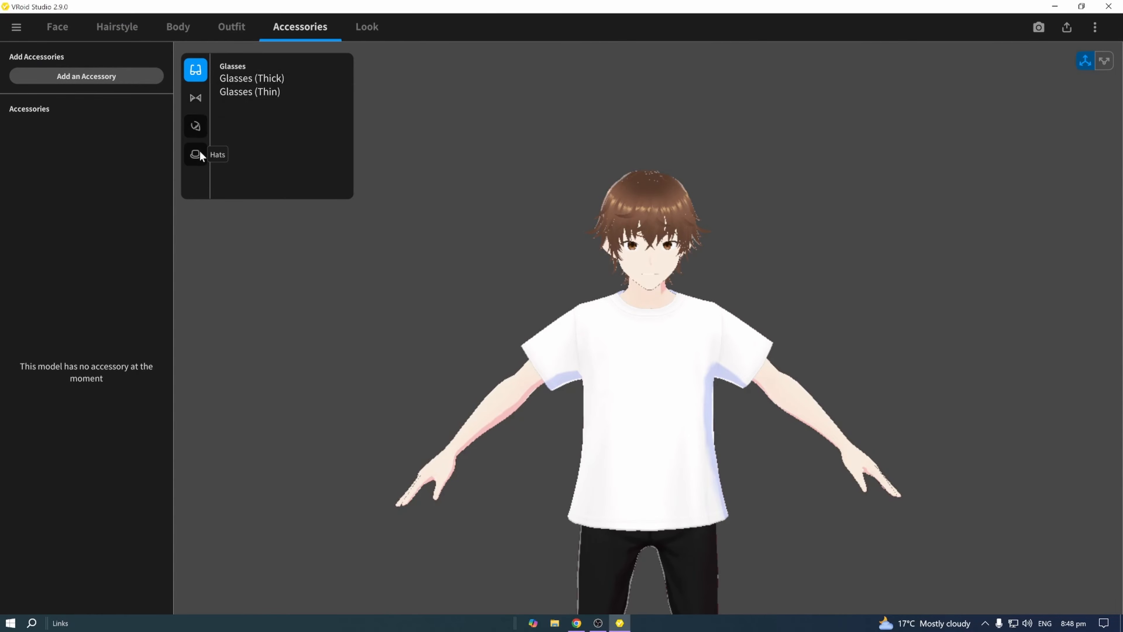
{"action": "left_click", "coordinate": [199, 97]}
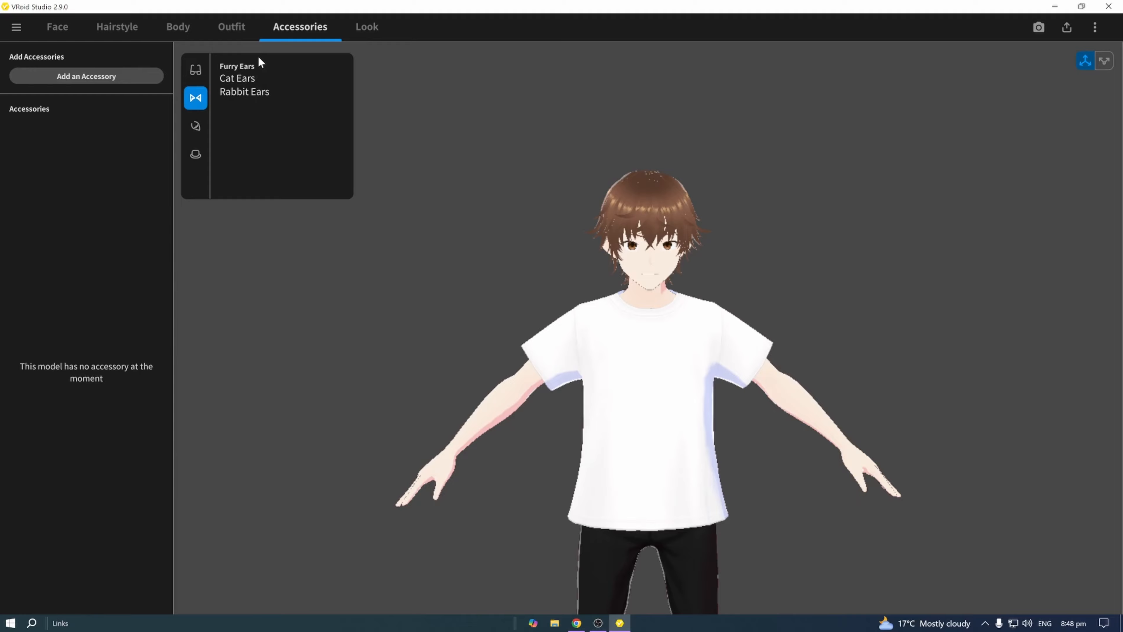
{"action": "left_click", "coordinate": [248, 79]}
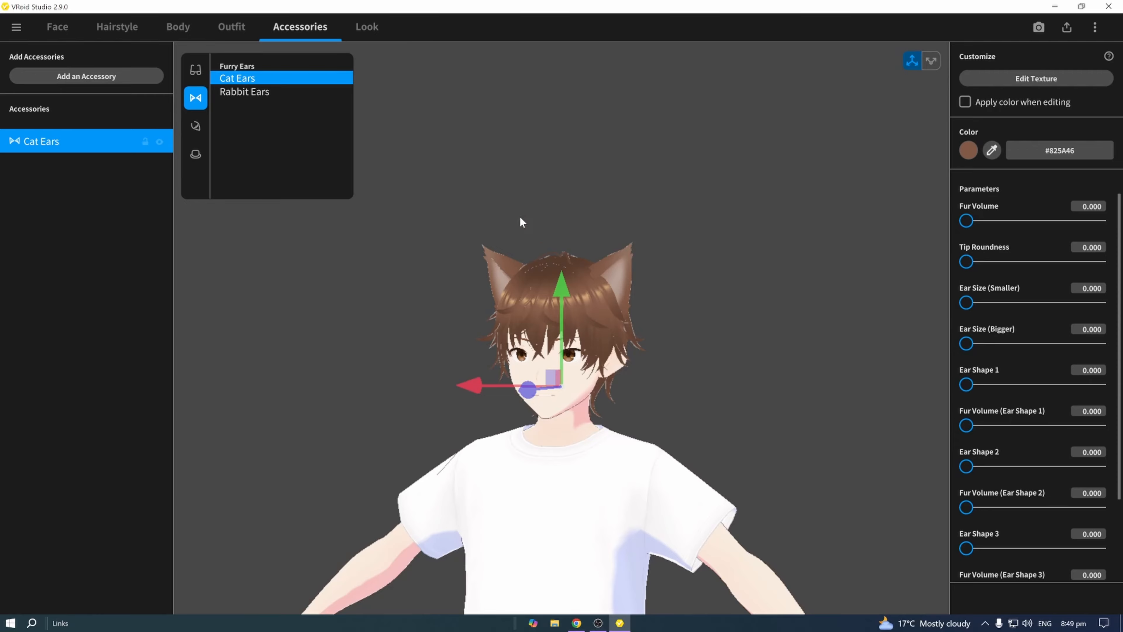
{"action": "left_click", "coordinate": [558, 290]}
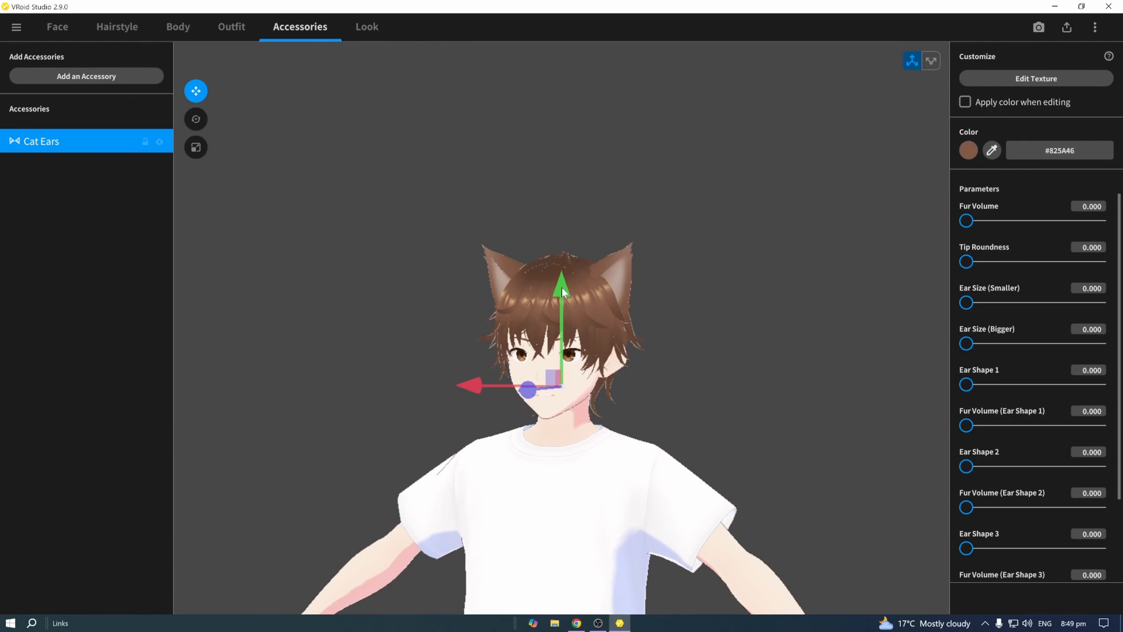
{"action": "left_click_drag", "start_coordinate": [562, 295], "coordinate": [562, 284]}
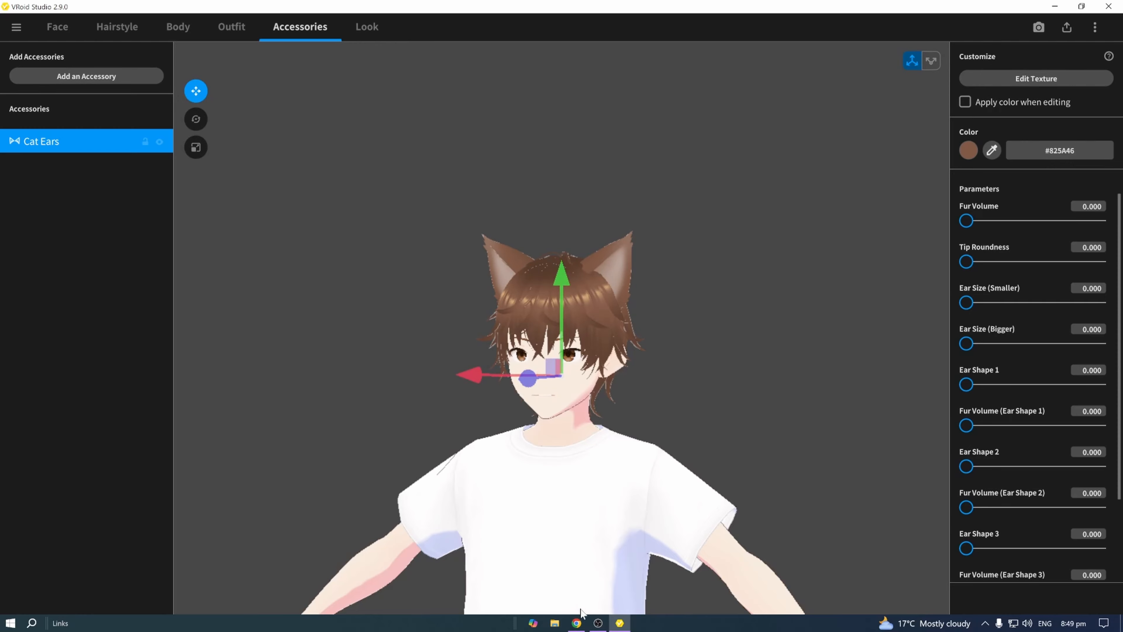
- Switch to Chrome and search BOOTH for "hair texture vroid"
{"action": "mouse_move", "coordinate": [577, 623]}
{"action": "left_click", "coordinate": [570, 587]}
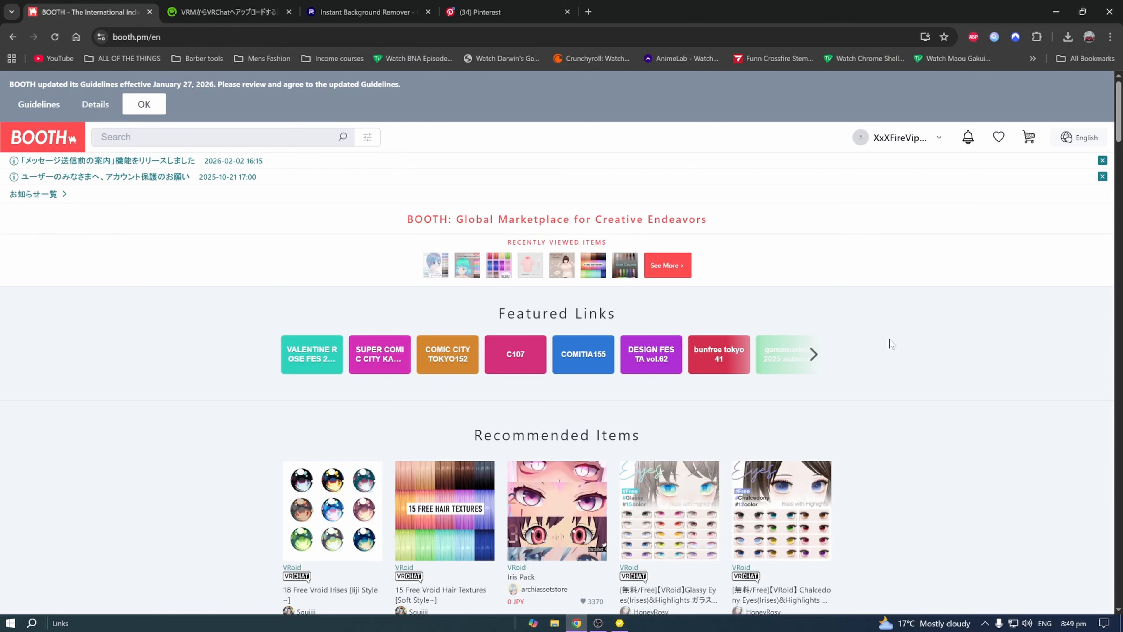
{"action": "left_click", "coordinate": [265, 137]}
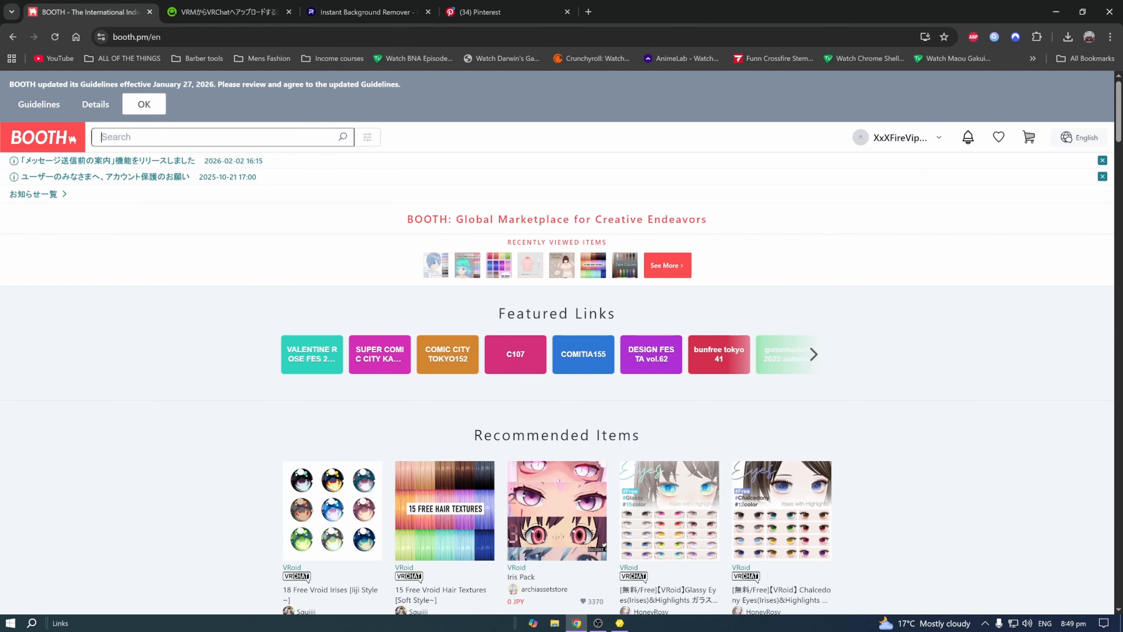
{"action": "type", "text": "hair texture"}
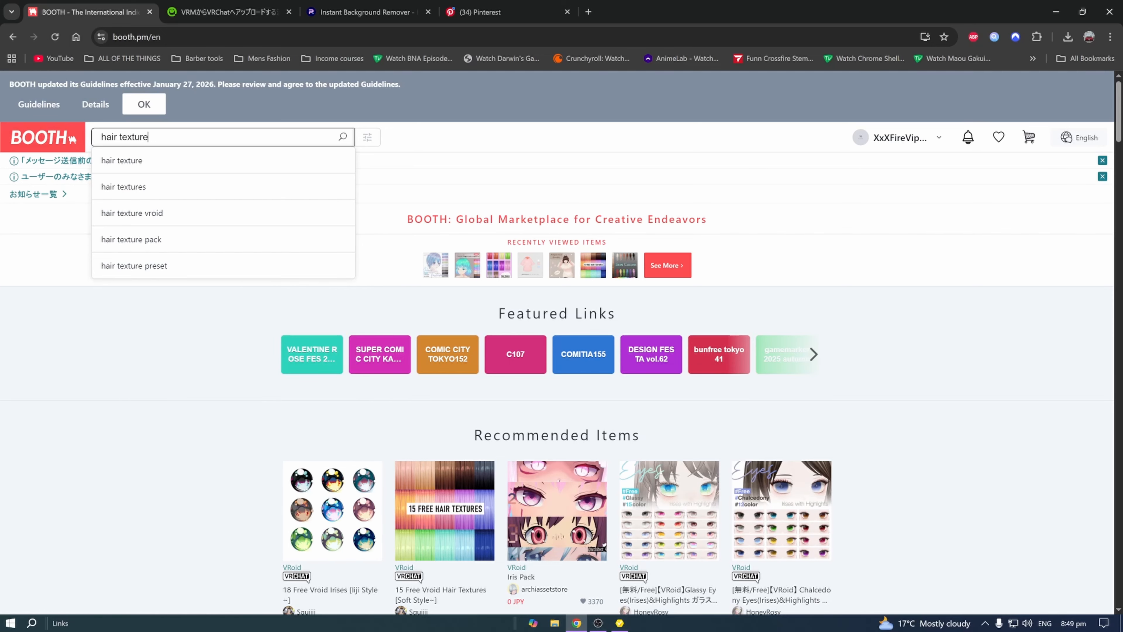
{"action": "key", "text": "Escape"}
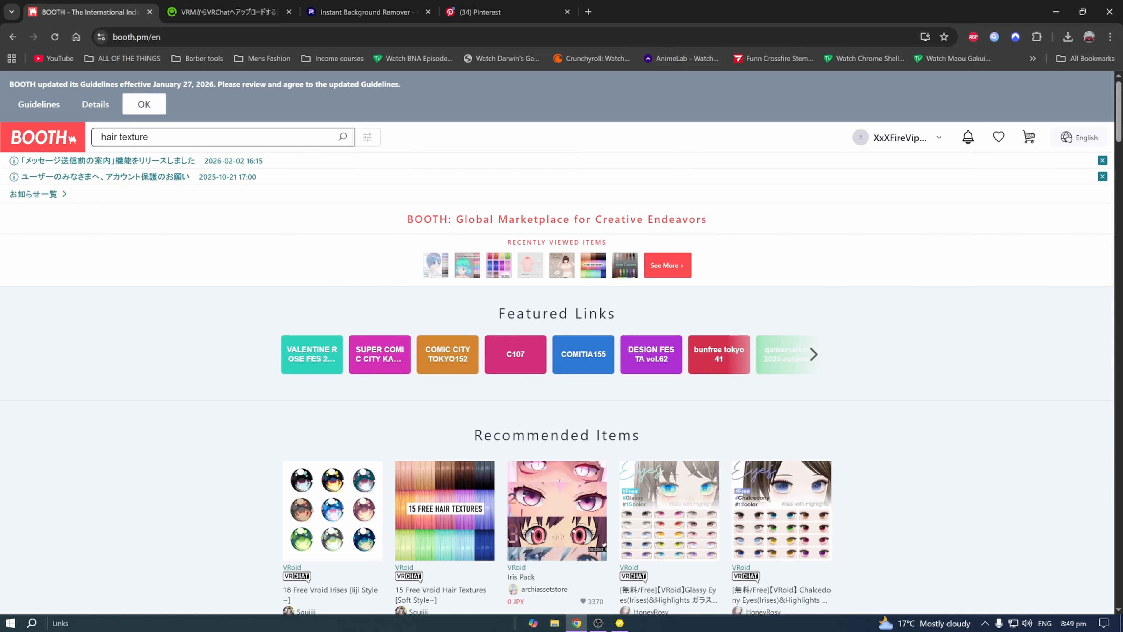
{"action": "type", "text": "vroid"}
{"action": "key", "text": "Return"}
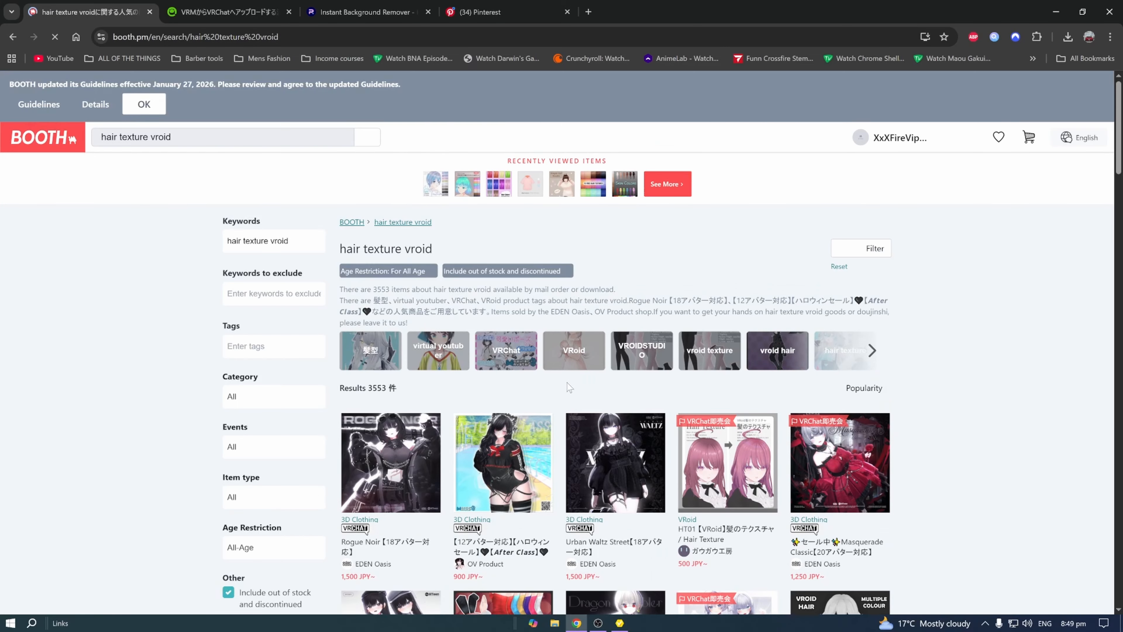
- Filter the hair texture search results to a maximum price of ¥0
{"action": "scroll", "coordinate": [591, 367], "scroll_direction": "down", "scroll_amount": 3}
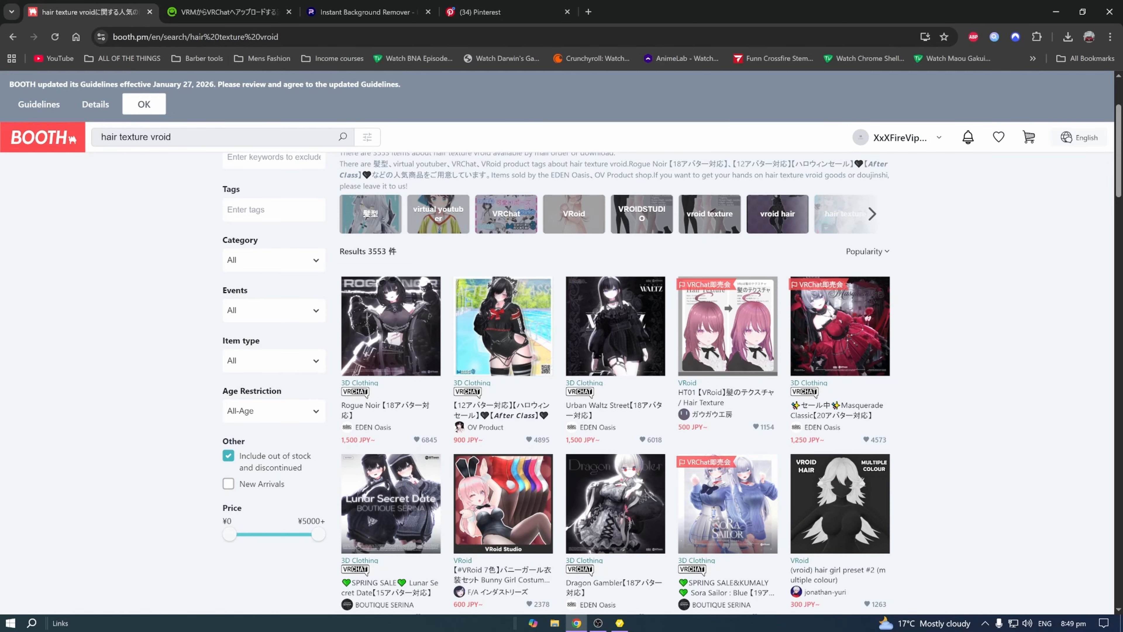
{"action": "scroll", "coordinate": [859, 342], "scroll_direction": "up", "scroll_amount": 3}
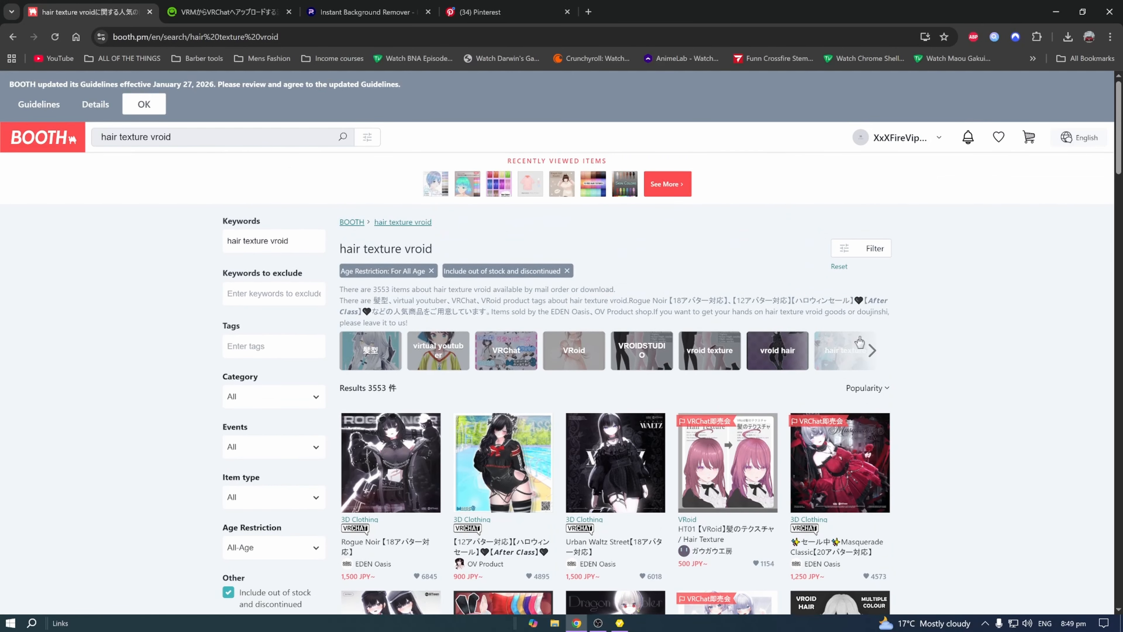
{"action": "left_click", "coordinate": [865, 254]}
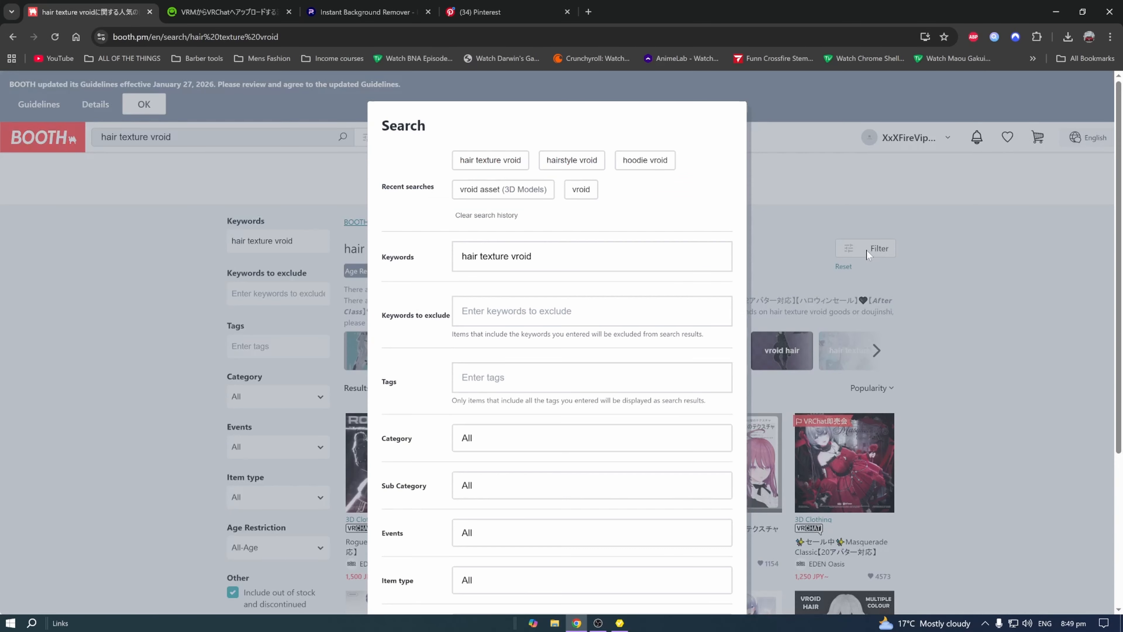
{"action": "scroll", "coordinate": [584, 349], "scroll_direction": "down", "scroll_amount": 5}
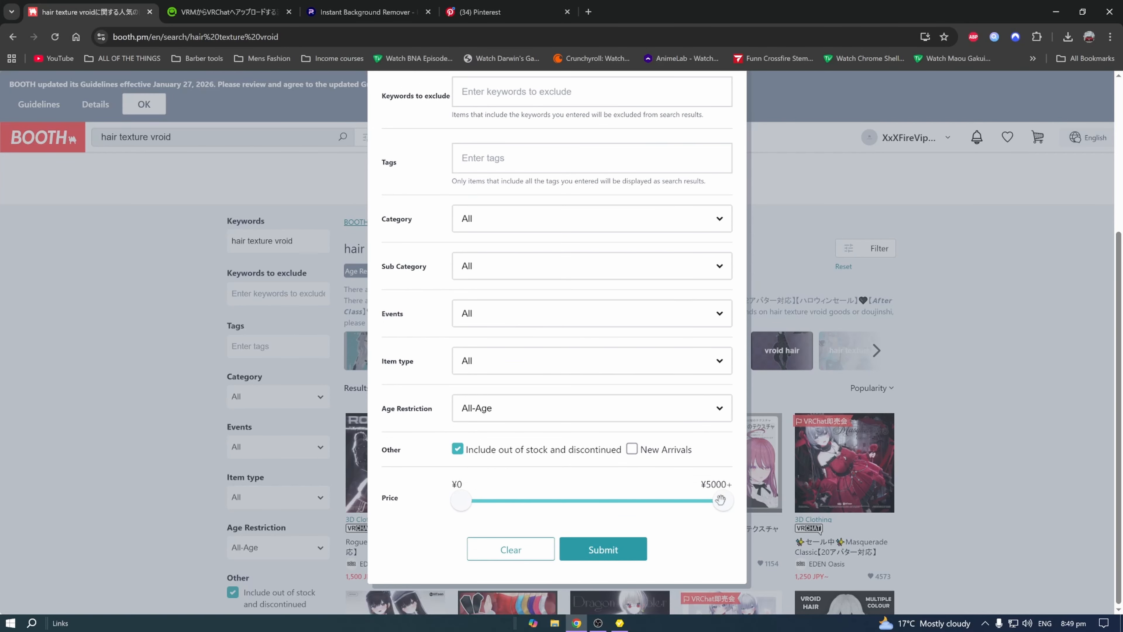
{"action": "left_click_drag", "start_coordinate": [722, 500], "coordinate": [458, 502]}
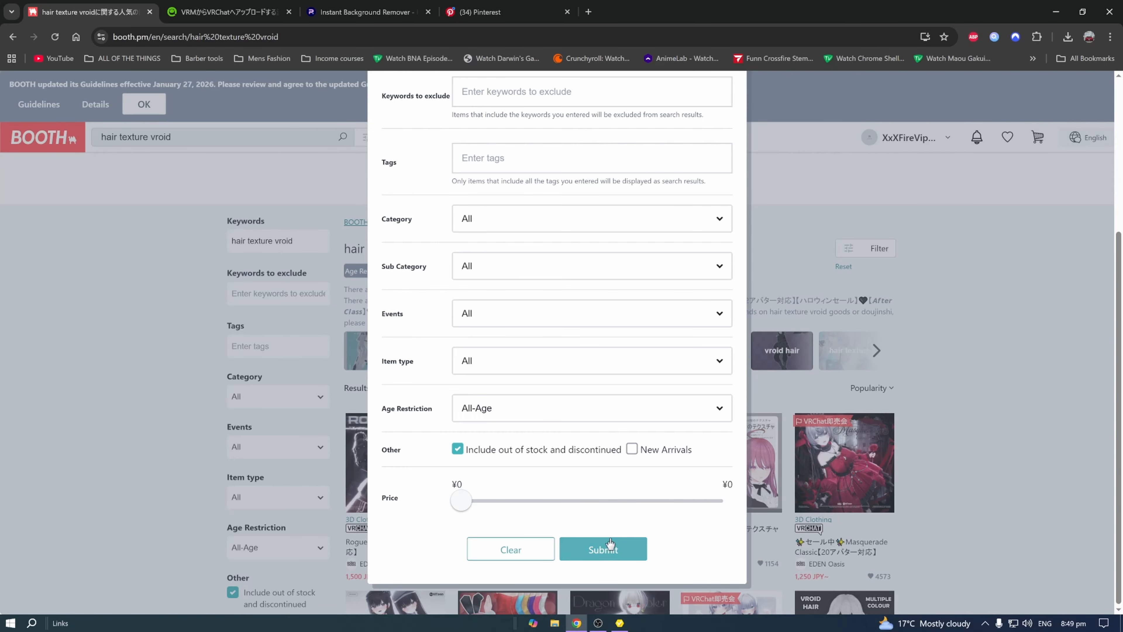
{"action": "left_click", "coordinate": [596, 547]}
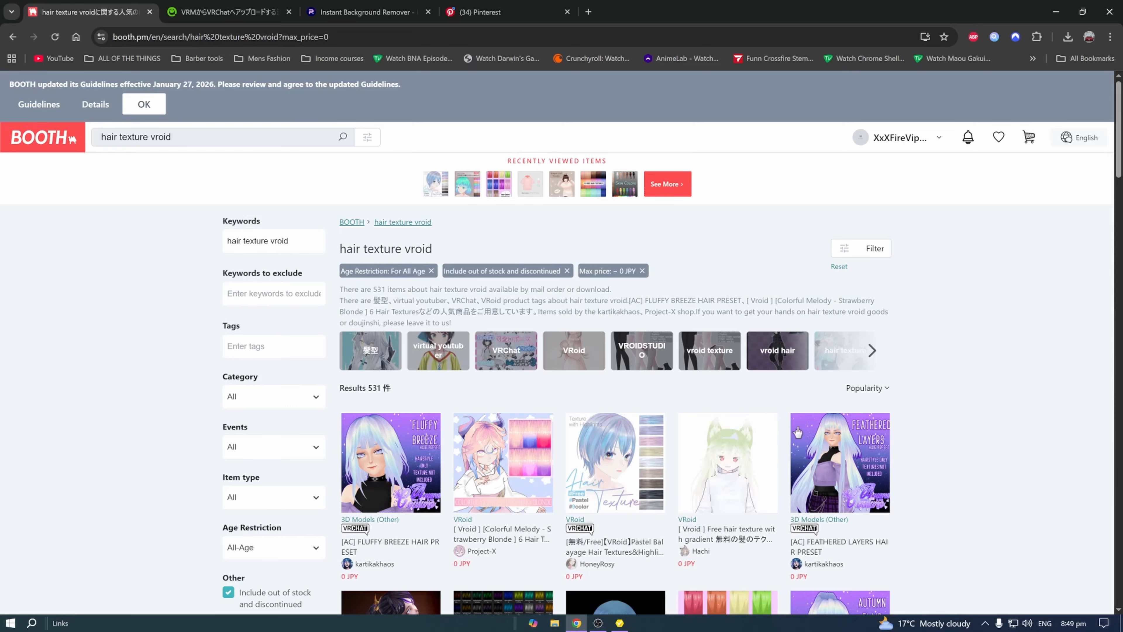
- Browse the free hair texture results and open the [FREE] 13 VRoid Gradient Hair Textures item
{"action": "scroll", "coordinate": [963, 457], "scroll_direction": "down", "scroll_amount": 7}
{"action": "scroll", "coordinate": [907, 418], "scroll_direction": "up", "scroll_amount": 5}
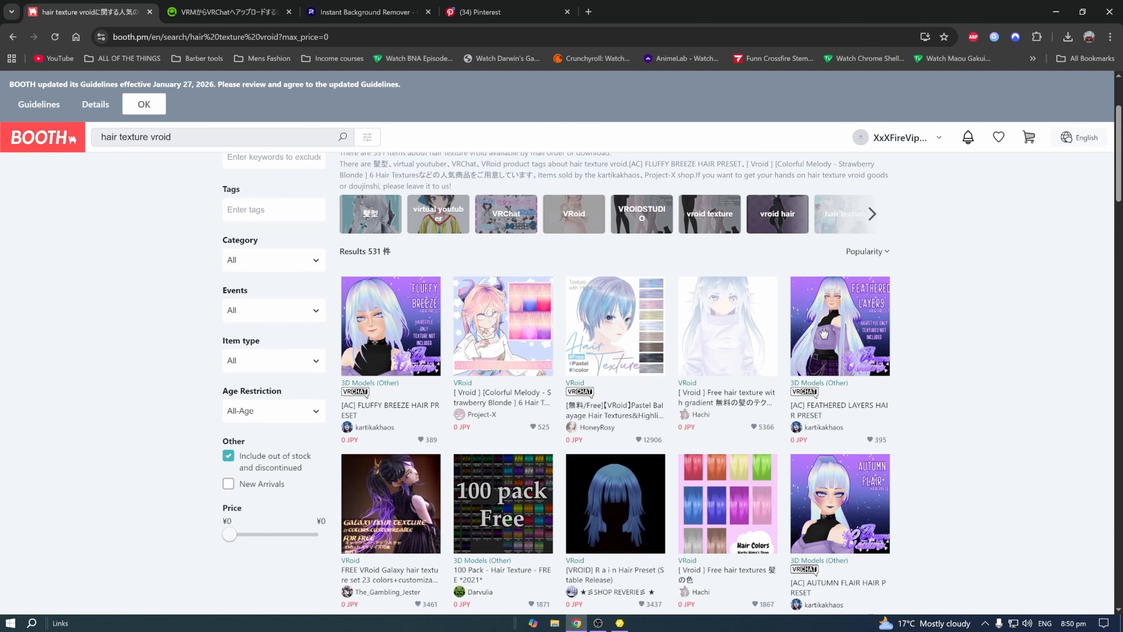
{"action": "scroll", "coordinate": [920, 473], "scroll_direction": "down", "scroll_amount": 3}
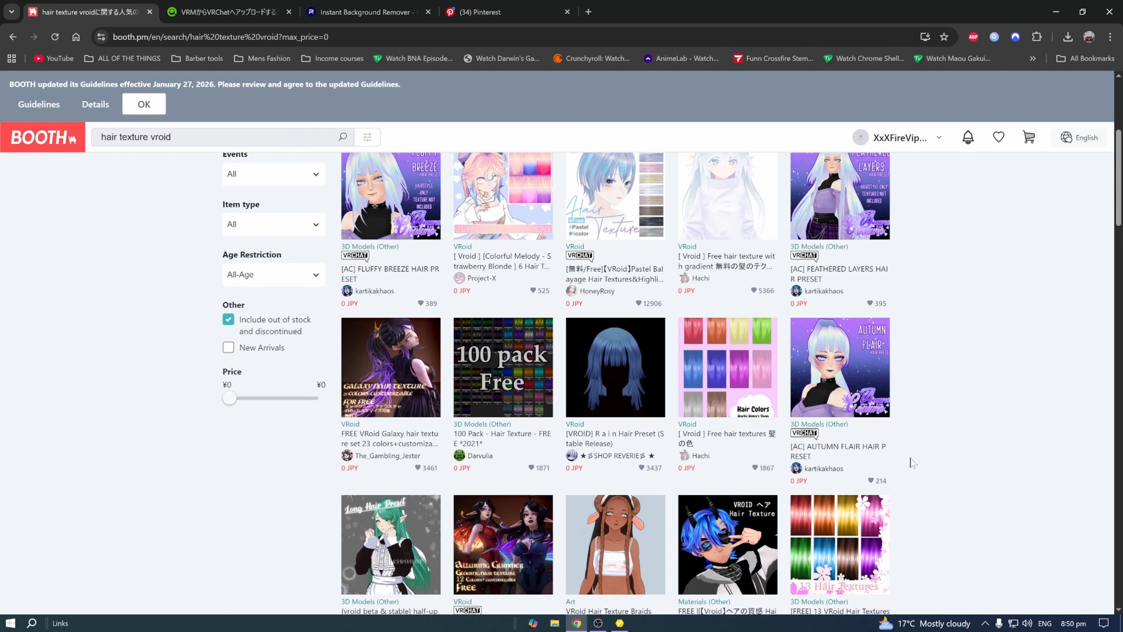
{"action": "scroll", "coordinate": [893, 465], "scroll_direction": "down", "scroll_amount": 6}
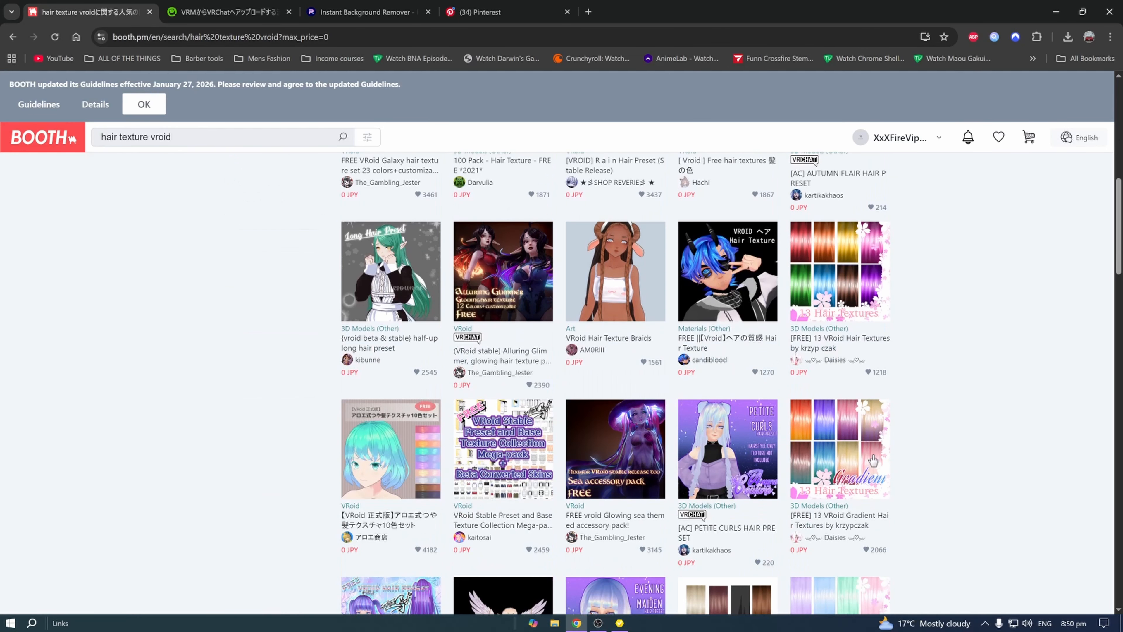
{"action": "scroll", "coordinate": [483, 321], "scroll_direction": "down", "scroll_amount": 3}
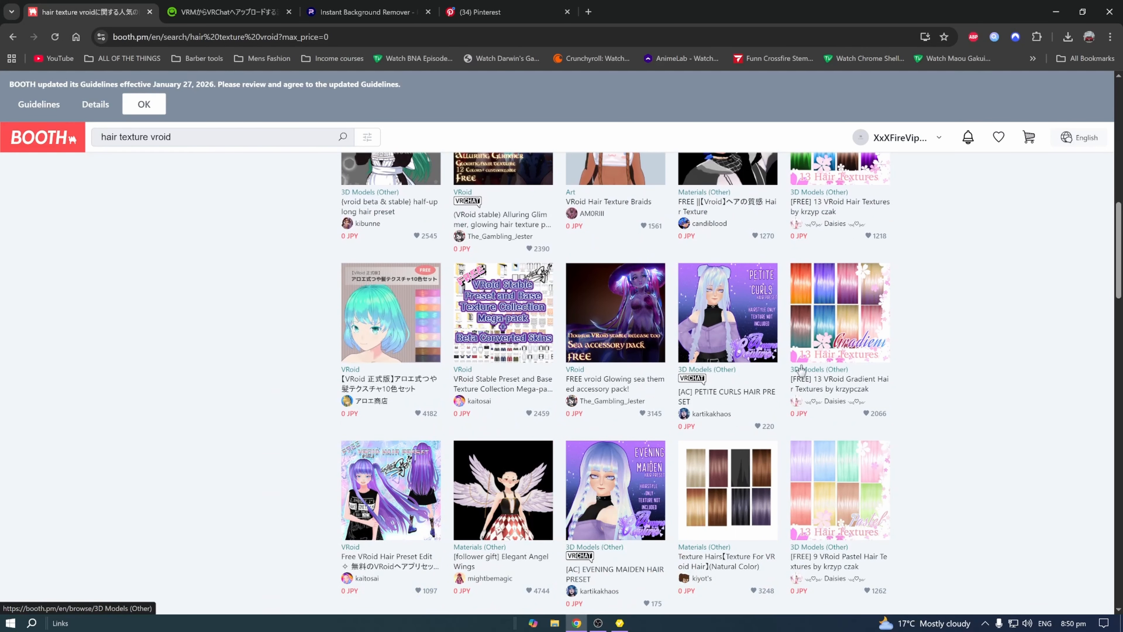
{"action": "left_click", "coordinate": [829, 334]}
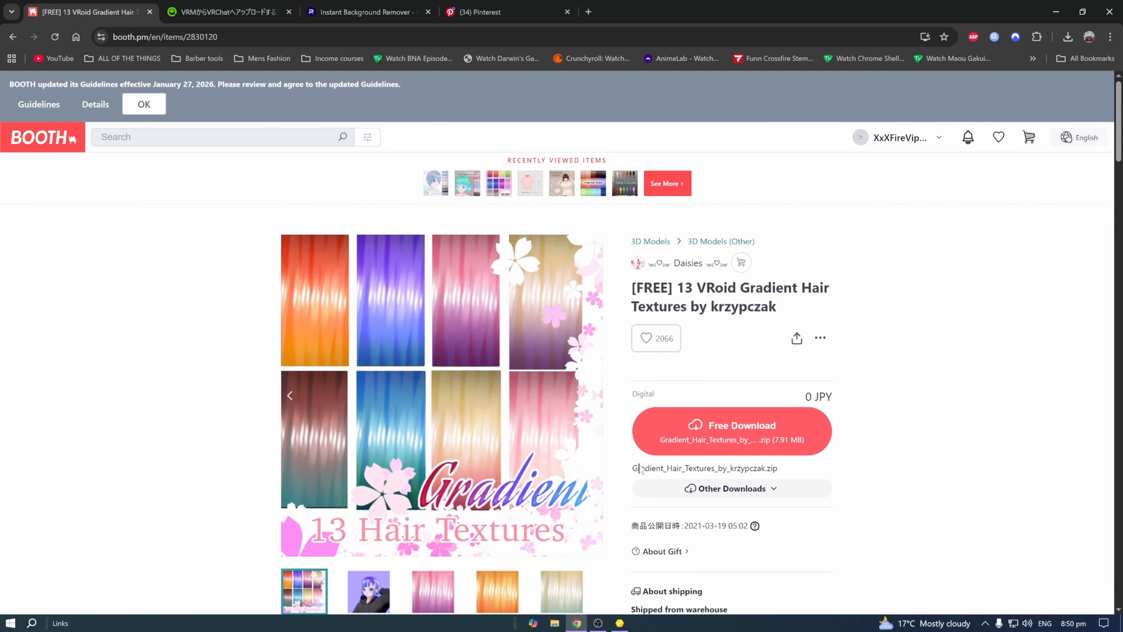
- Read the gradient hair textures' description and download the free ZIP file
{"action": "scroll", "coordinate": [525, 422], "scroll_direction": "down", "scroll_amount": 10}
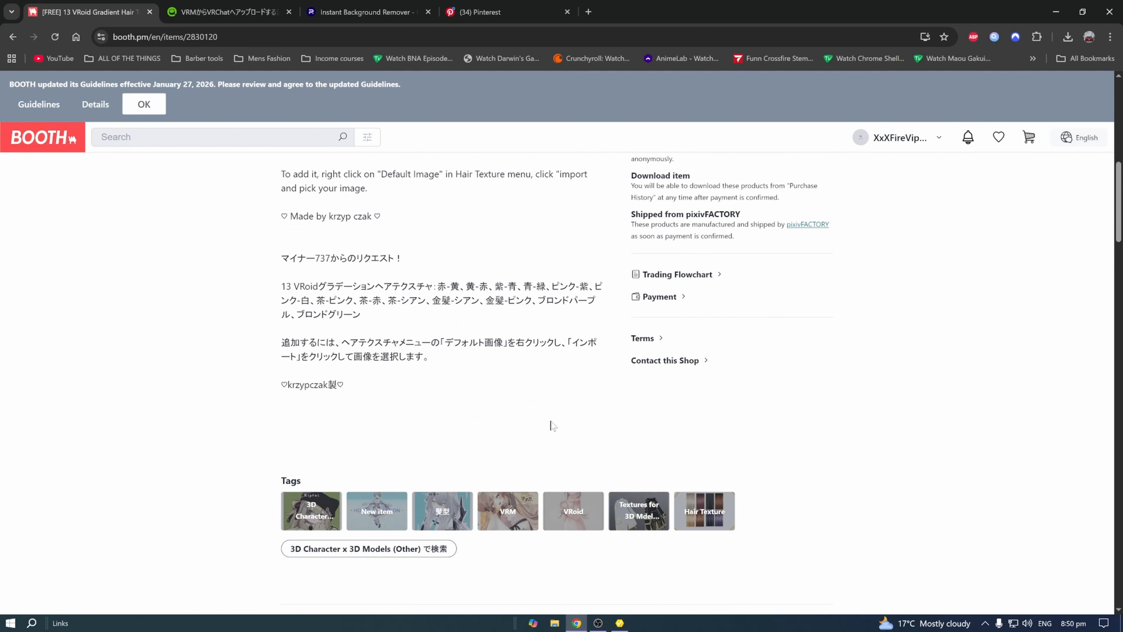
{"action": "scroll", "coordinate": [548, 426], "scroll_direction": "up", "scroll_amount": 3}
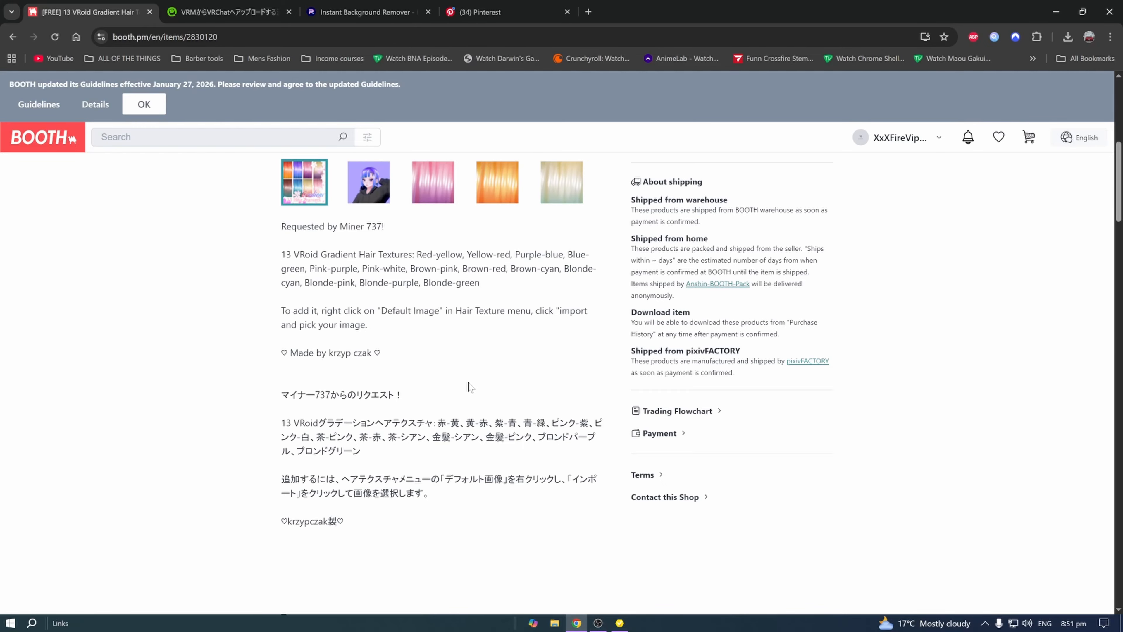
{"action": "scroll", "coordinate": [472, 386], "scroll_direction": "up", "scroll_amount": 9}
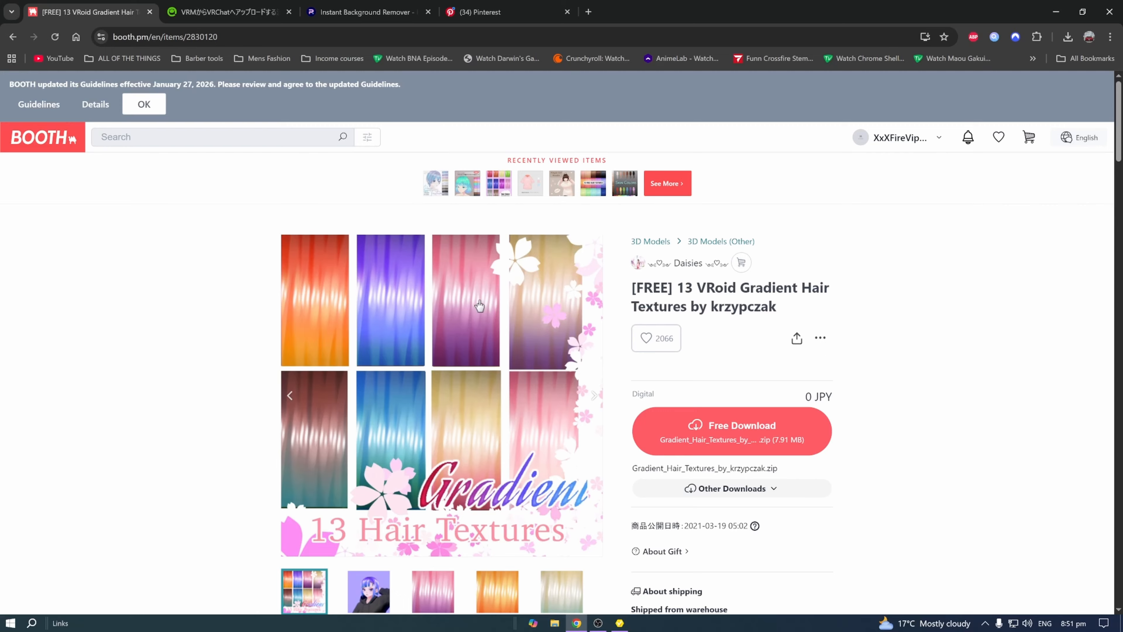
{"action": "left_click", "coordinate": [786, 442]}
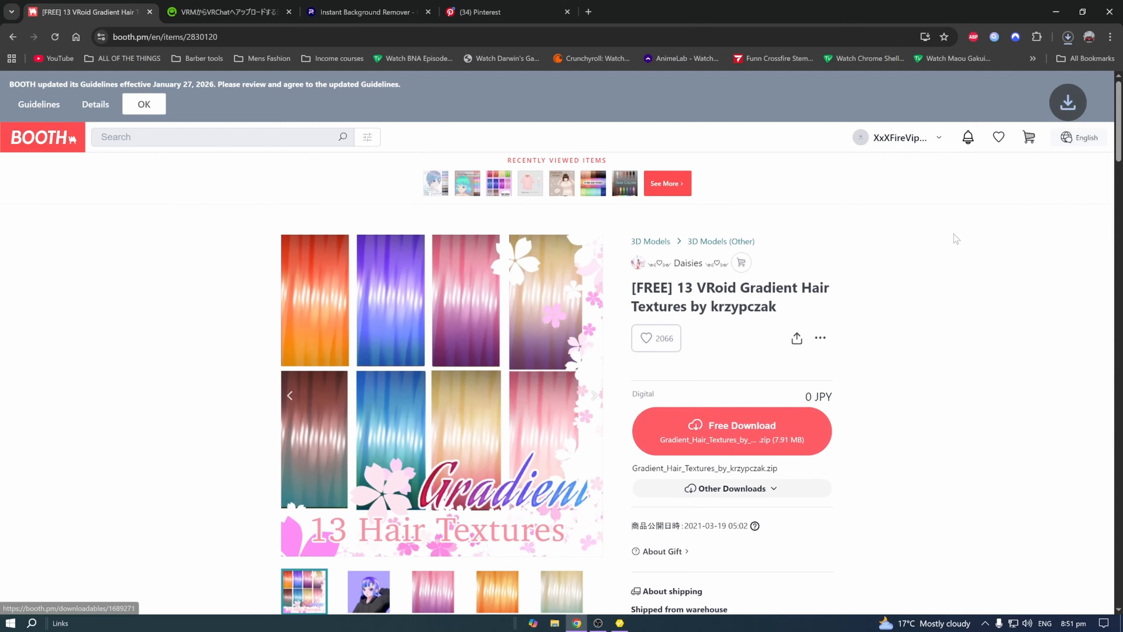
- Show the downloaded gradient textures archive in its folder, move it into the 3D Modelling folder and open that folder
{"action": "left_click", "coordinate": [1067, 38]}
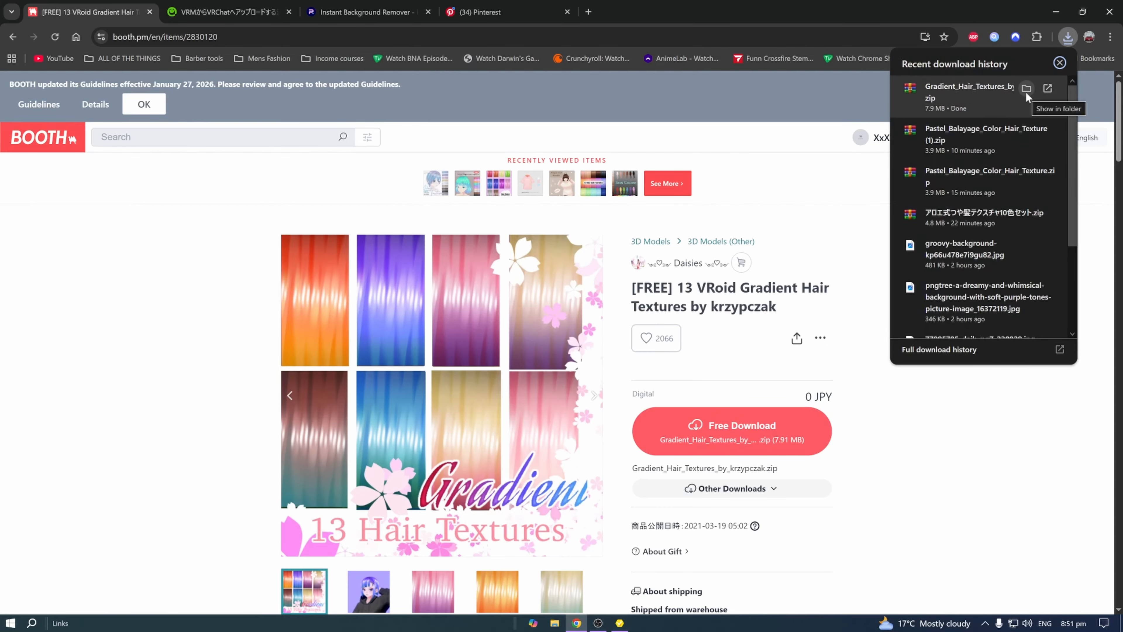
{"action": "left_click", "coordinate": [1025, 89]}
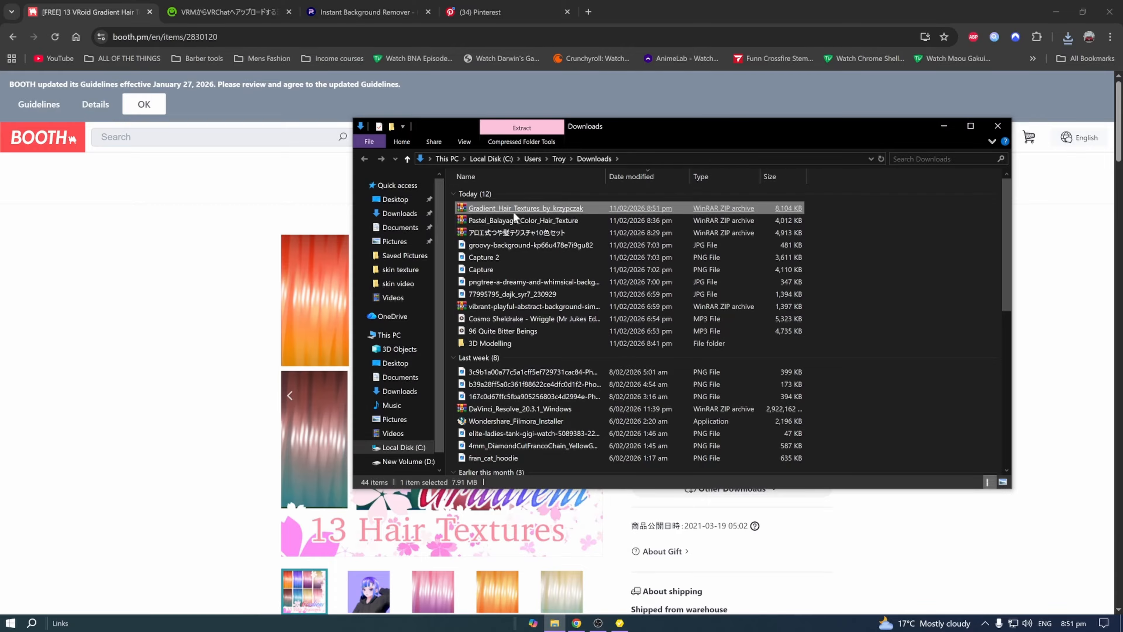
{"action": "left_click_drag", "start_coordinate": [515, 217], "coordinate": [508, 345]}
{"action": "left_click", "coordinate": [524, 347]}
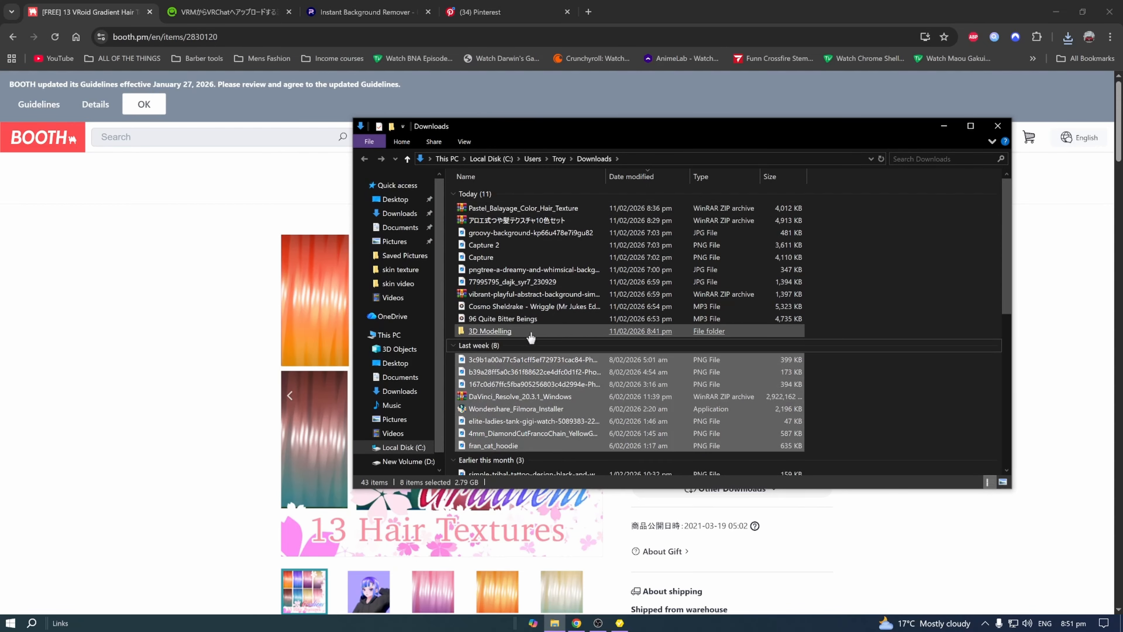
{"action": "left_click", "coordinate": [530, 333]}
{"action": "double_click", "coordinate": [530, 333]}
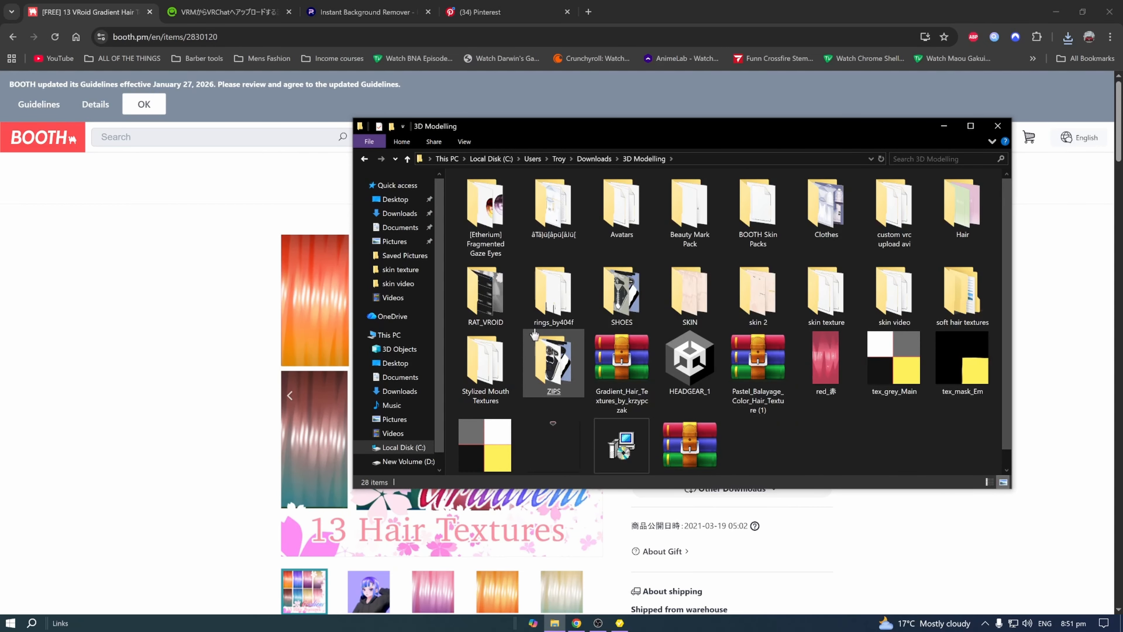
- Move the gradient hair textures archive into the Hair subfolder and open that subfolder
{"action": "left_click", "coordinate": [534, 335]}
{"action": "scroll", "coordinate": [708, 354], "scroll_direction": "down", "scroll_amount": 1}
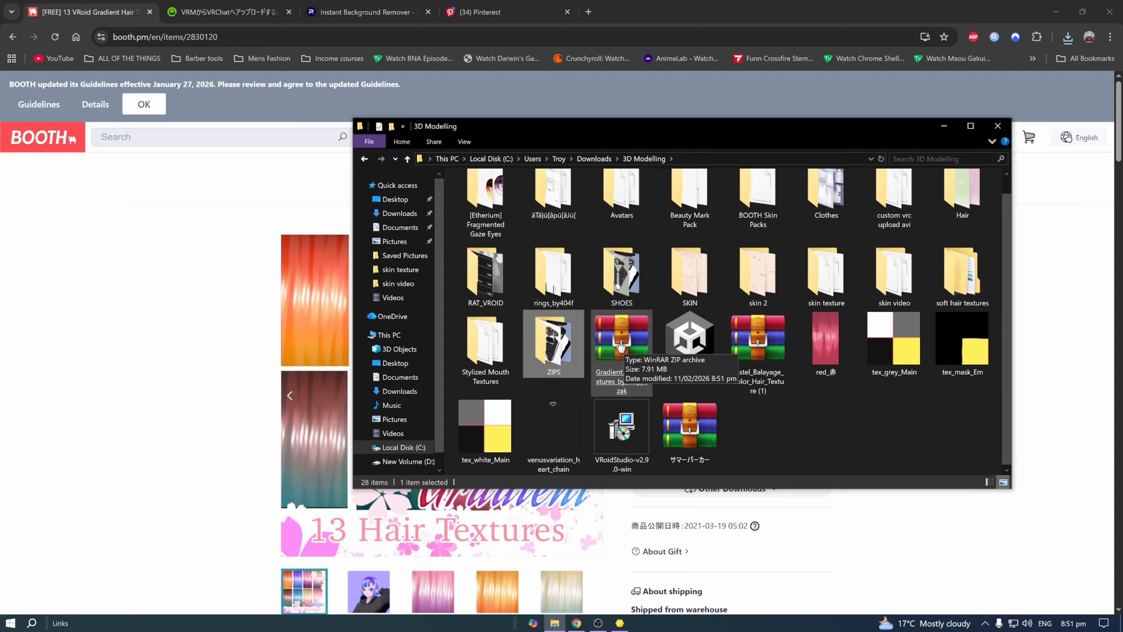
{"action": "left_click_drag", "start_coordinate": [621, 346], "coordinate": [949, 219]}
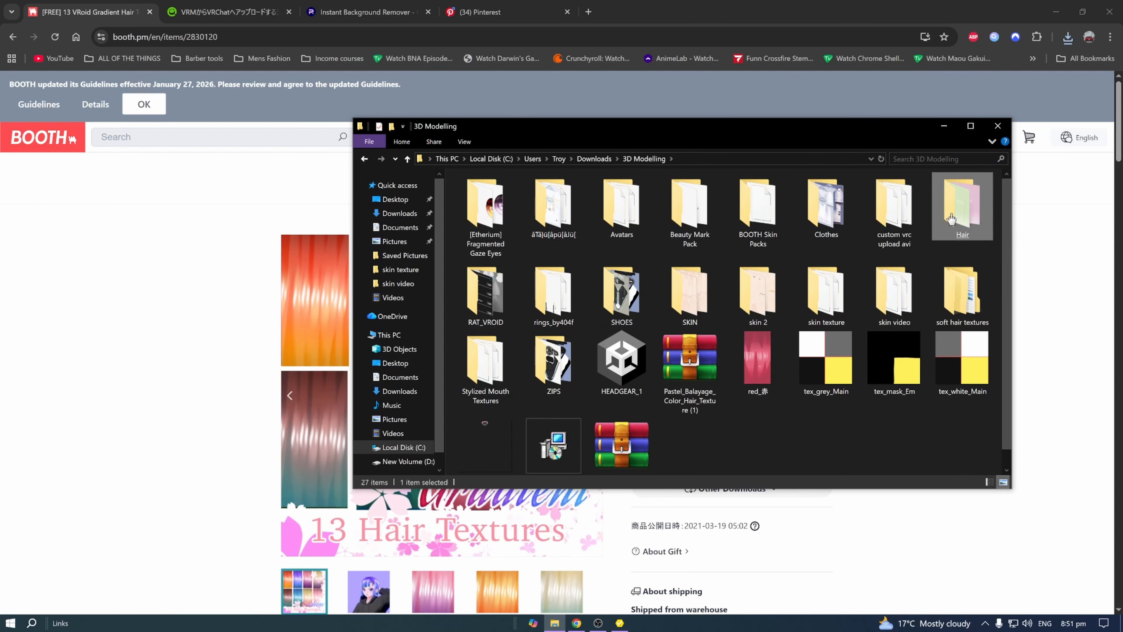
{"action": "left_click", "coordinate": [951, 218]}
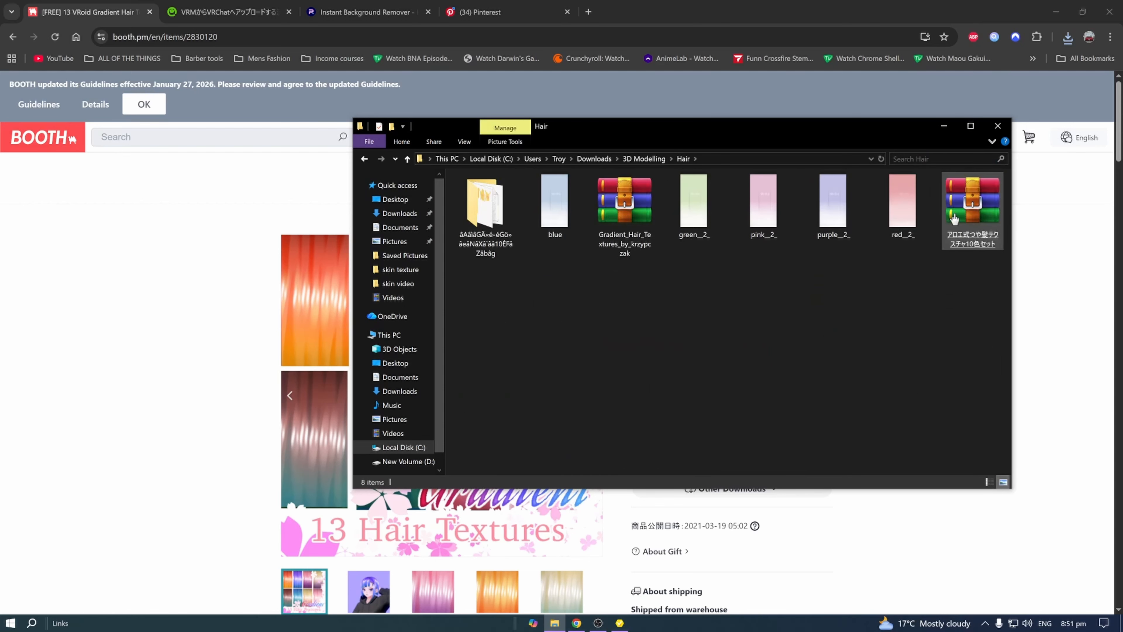
- Extract the gradient hair textures archive in the Hair folder and open the extracted folder
{"action": "left_click", "coordinate": [624, 227]}
{"action": "right_click", "coordinate": [627, 210]}
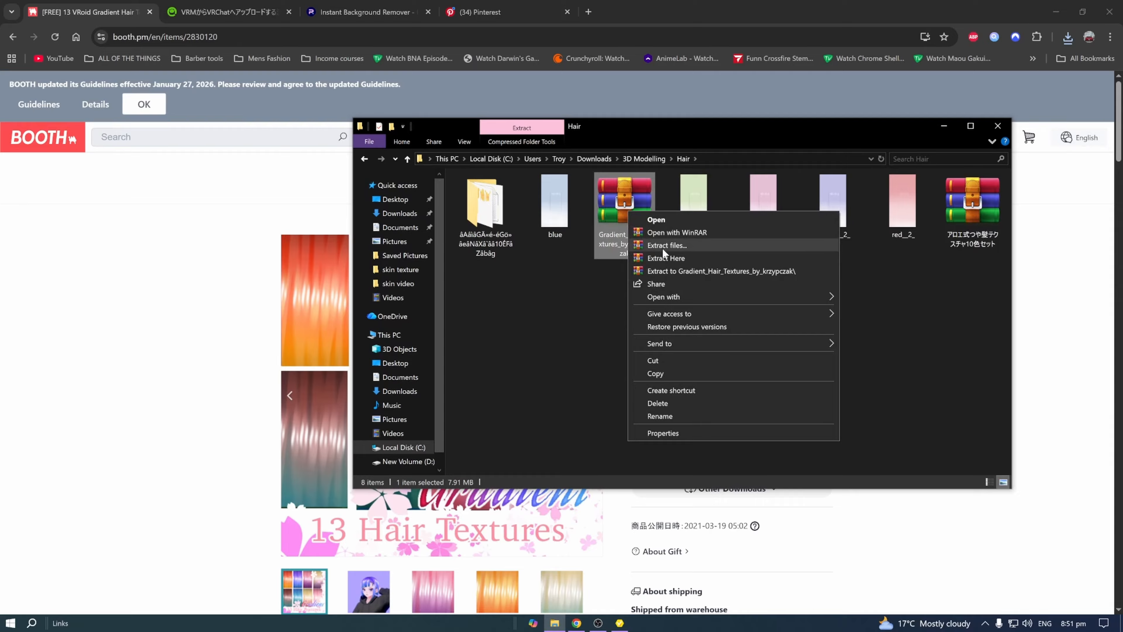
{"action": "left_click", "coordinate": [664, 257]}
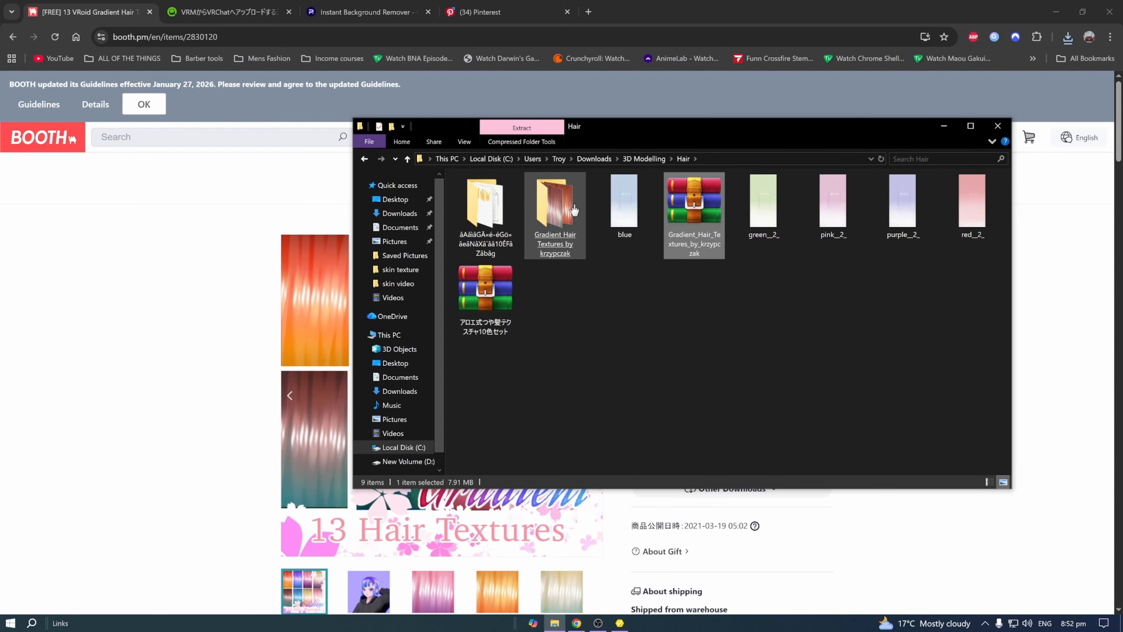
{"action": "double_click", "coordinate": [558, 210]}
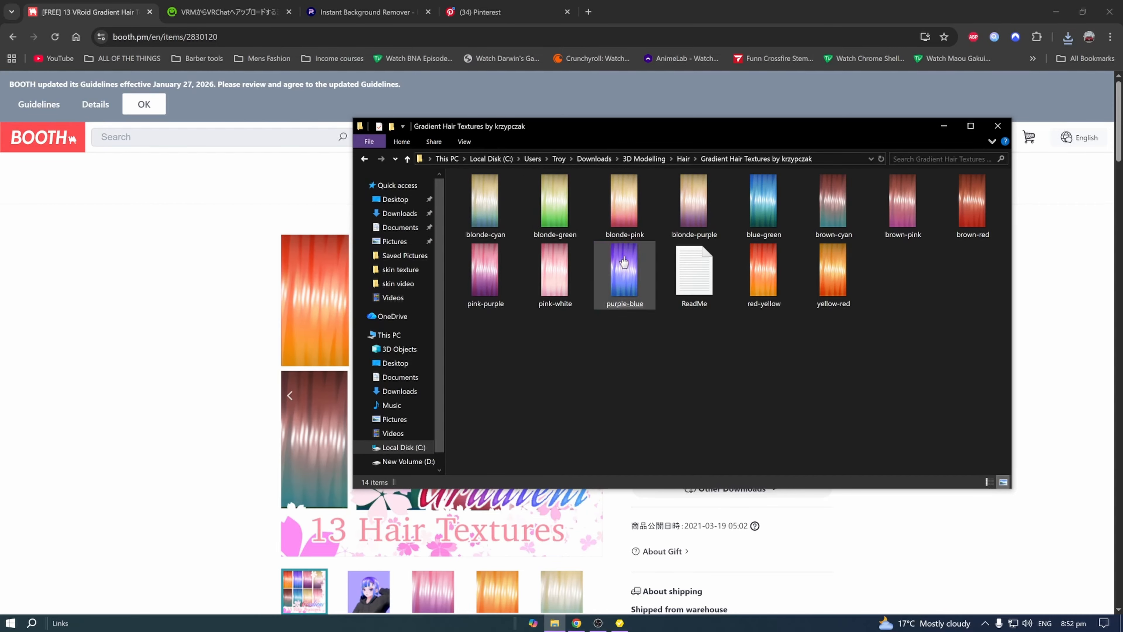
- Switch to VRoid Studio, open the avatar's front hair for hairstyle editing and expand the first hair group
{"action": "left_click", "coordinate": [620, 623]}
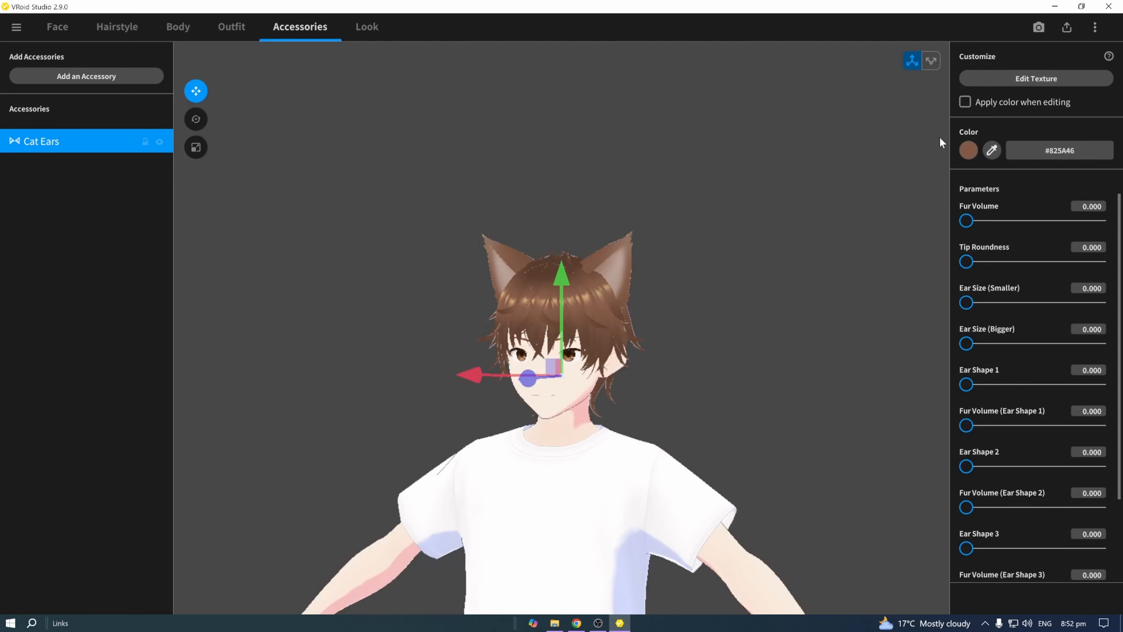
{"action": "left_click", "coordinate": [122, 28]}
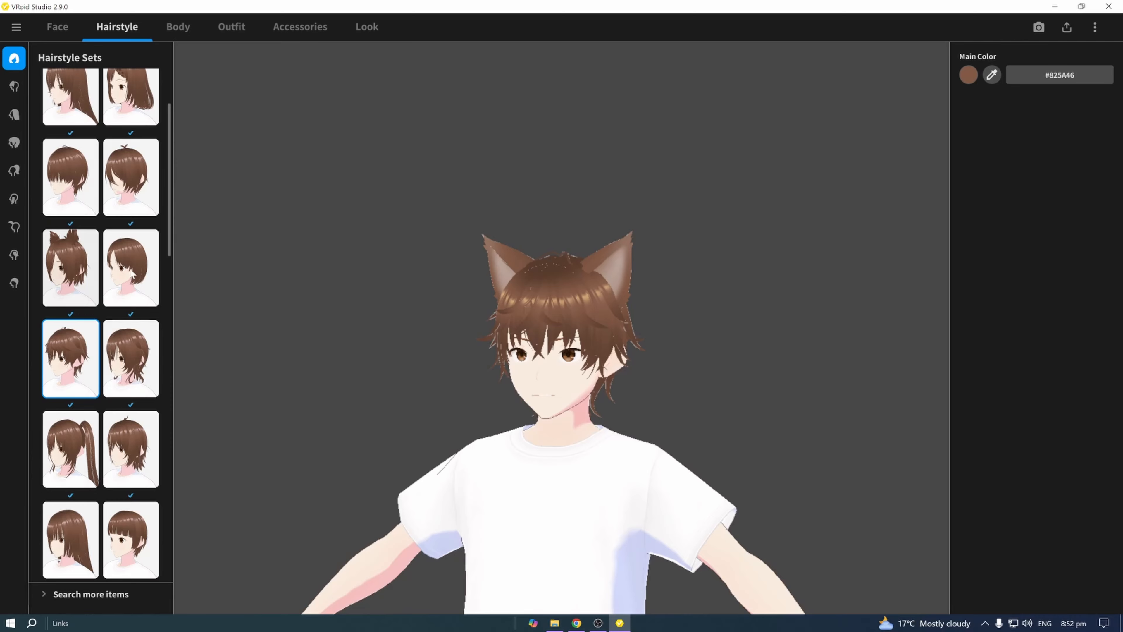
{"action": "left_click", "coordinate": [16, 89]}
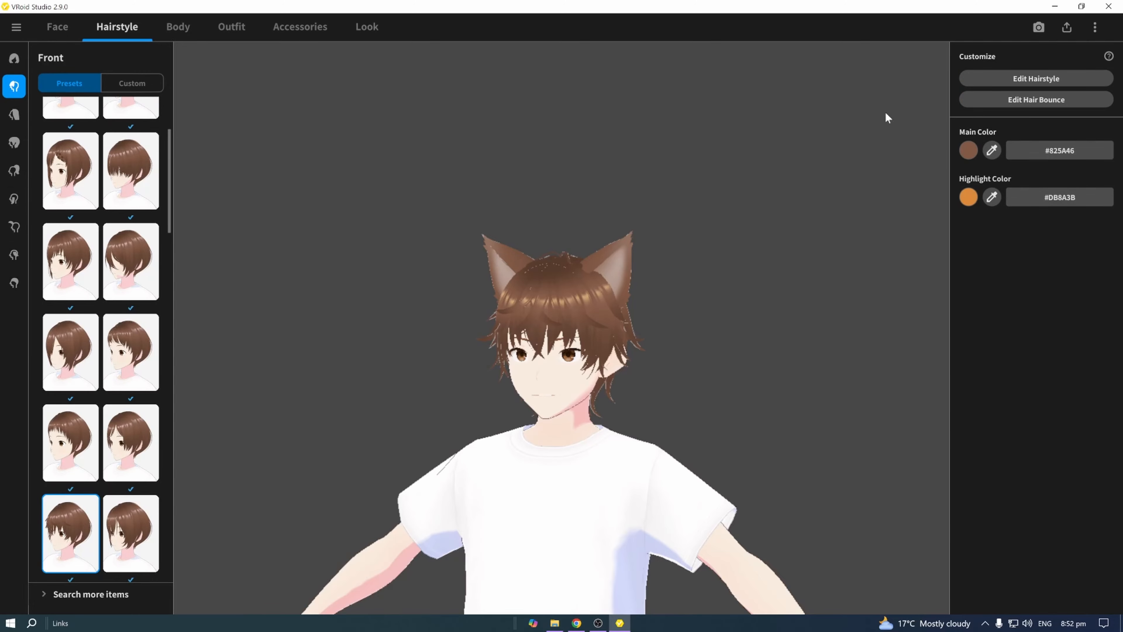
{"action": "left_click", "coordinate": [1015, 79]}
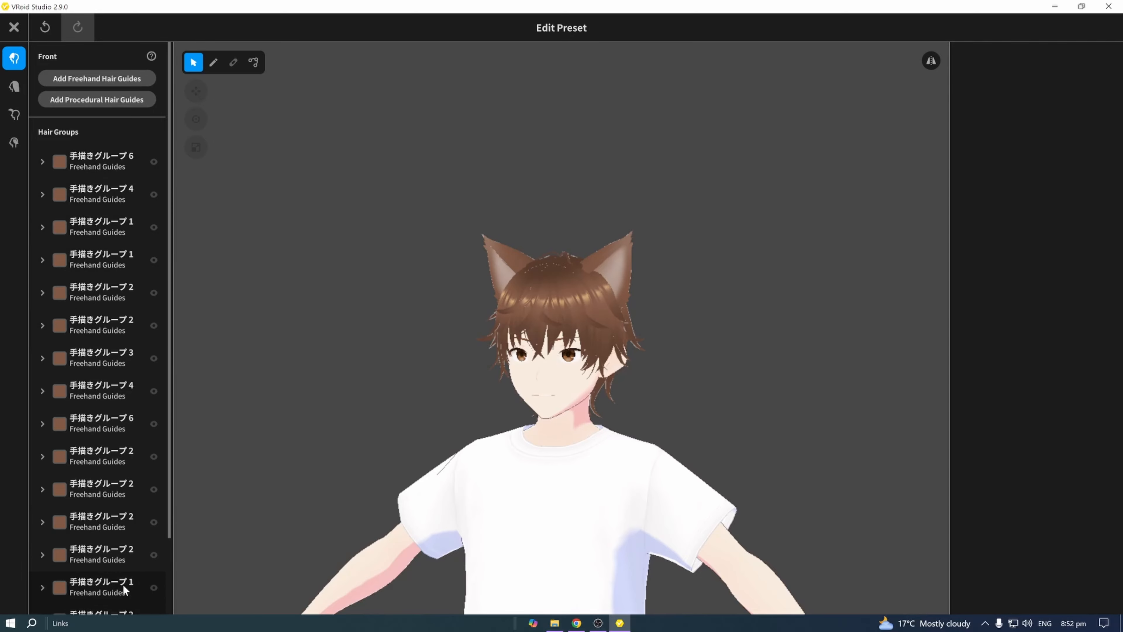
{"action": "left_click", "coordinate": [42, 162]}
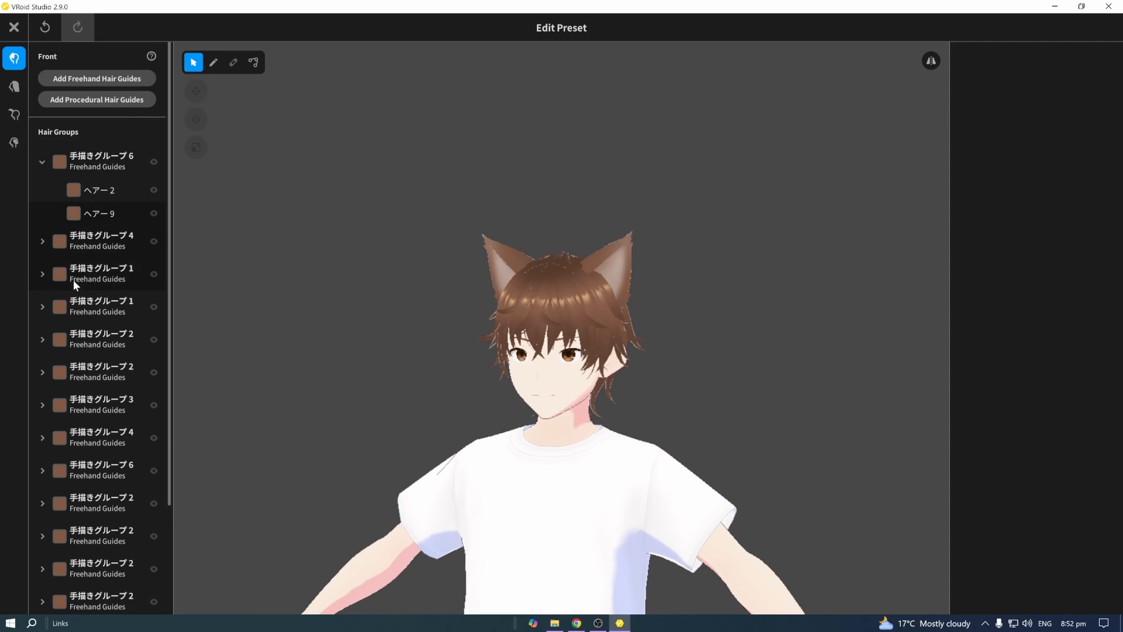
- Select the ヘアー2 strand in the first front hair group and open its material's texture for editing
{"action": "left_click", "coordinate": [91, 190]}
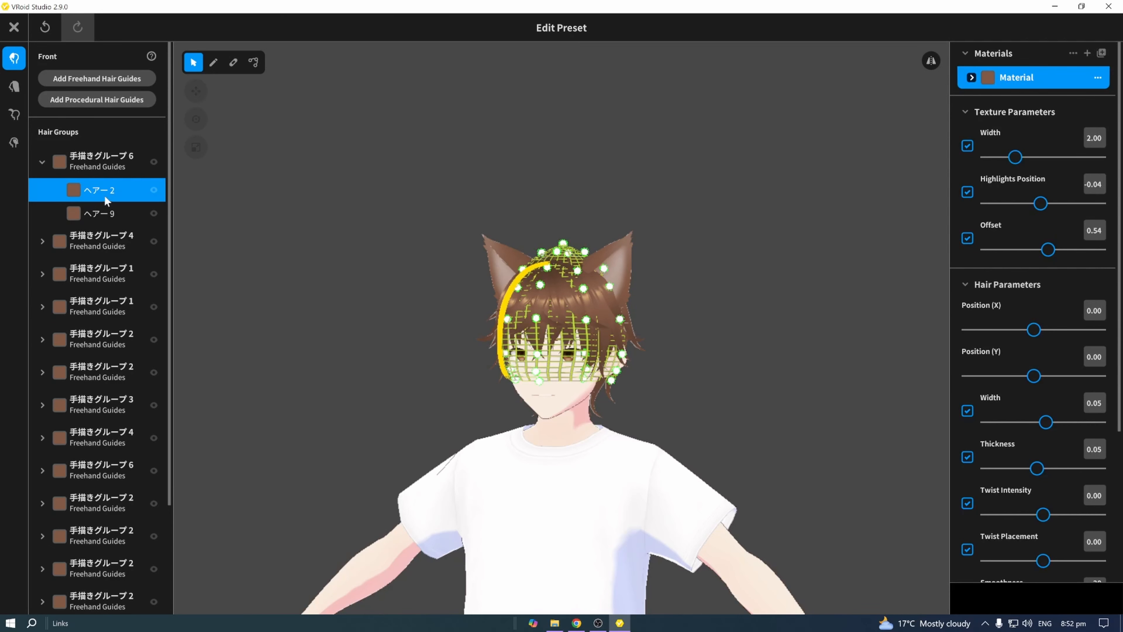
{"action": "left_click", "coordinate": [971, 78]}
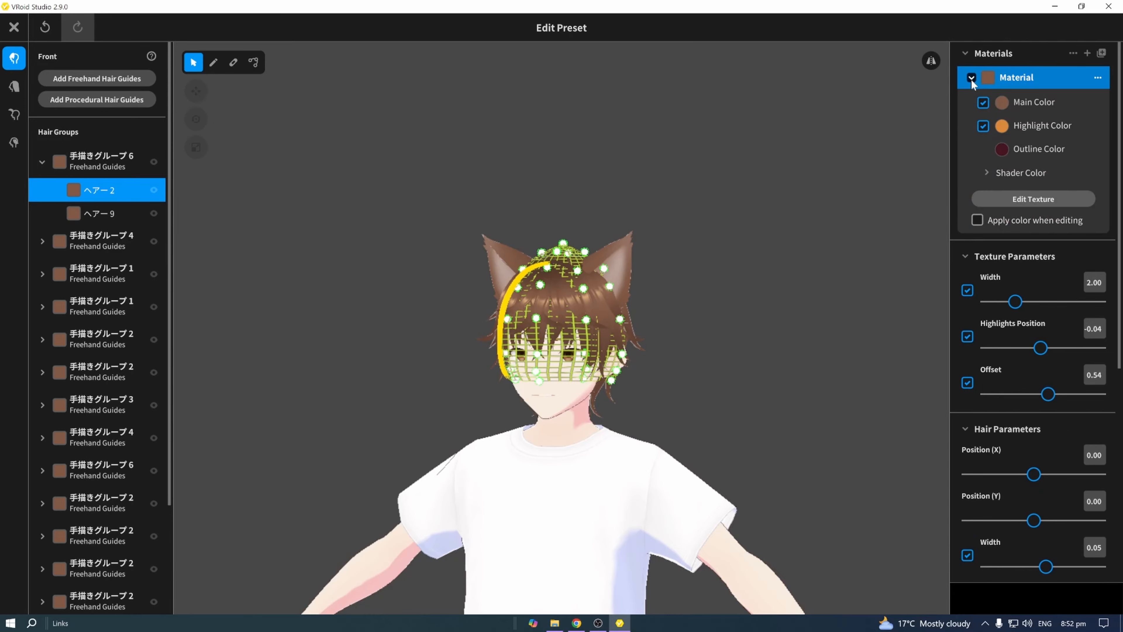
{"action": "left_click", "coordinate": [1006, 200]}
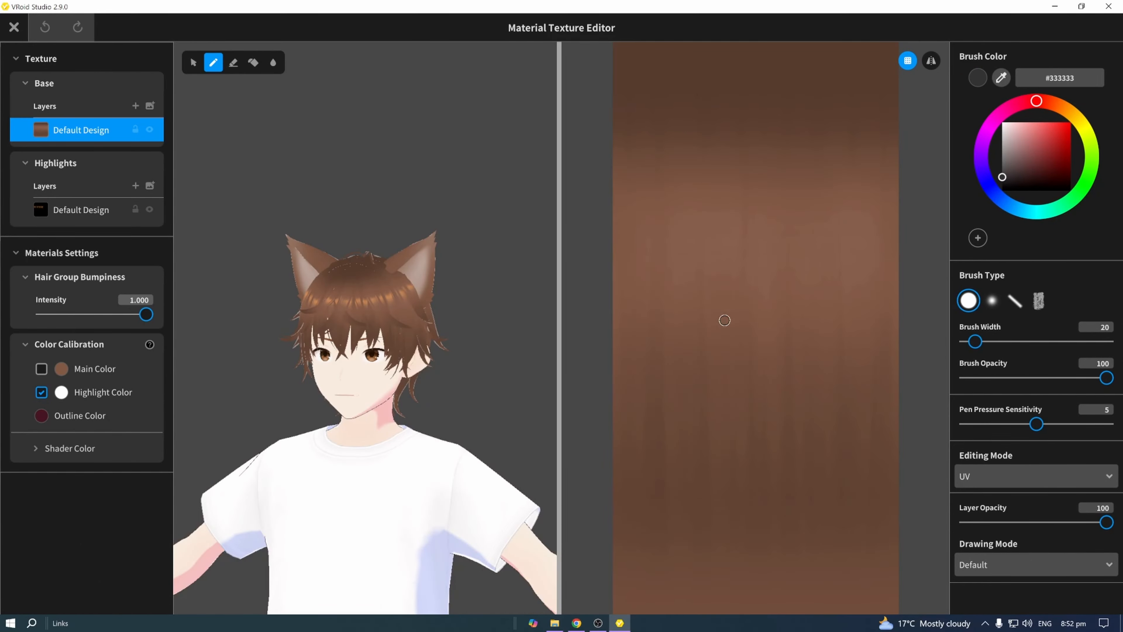
- Draw two wavy test brush strokes down the hair's base texture and undo both
{"action": "mouse_move", "coordinate": [757, 127]}
{"action": "left_mouse_down"}
{"action": "mouse_move", "coordinate": [765, 318]}
{"action": "mouse_move", "coordinate": [730, 471]}
{"action": "mouse_move", "coordinate": [775, 575]}
{"action": "left_mouse_up"}
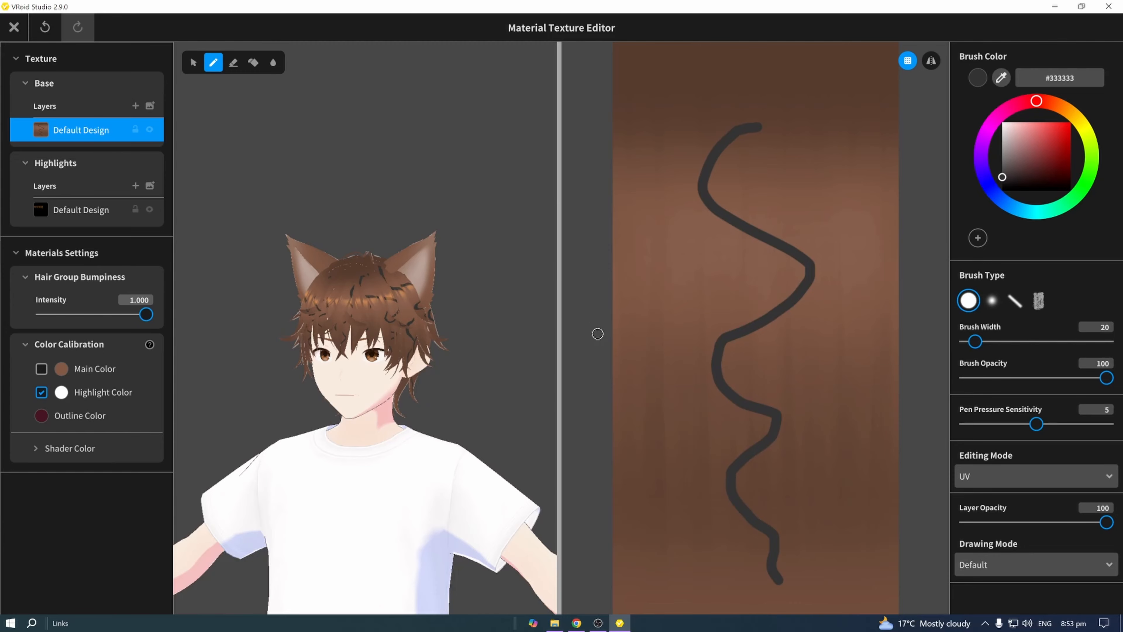
{"action": "mouse_move", "coordinate": [866, 159]}
{"action": "left_mouse_down"}
{"action": "mouse_move", "coordinate": [730, 425]}
{"action": "mouse_move", "coordinate": [787, 525]}
{"action": "left_mouse_up"}
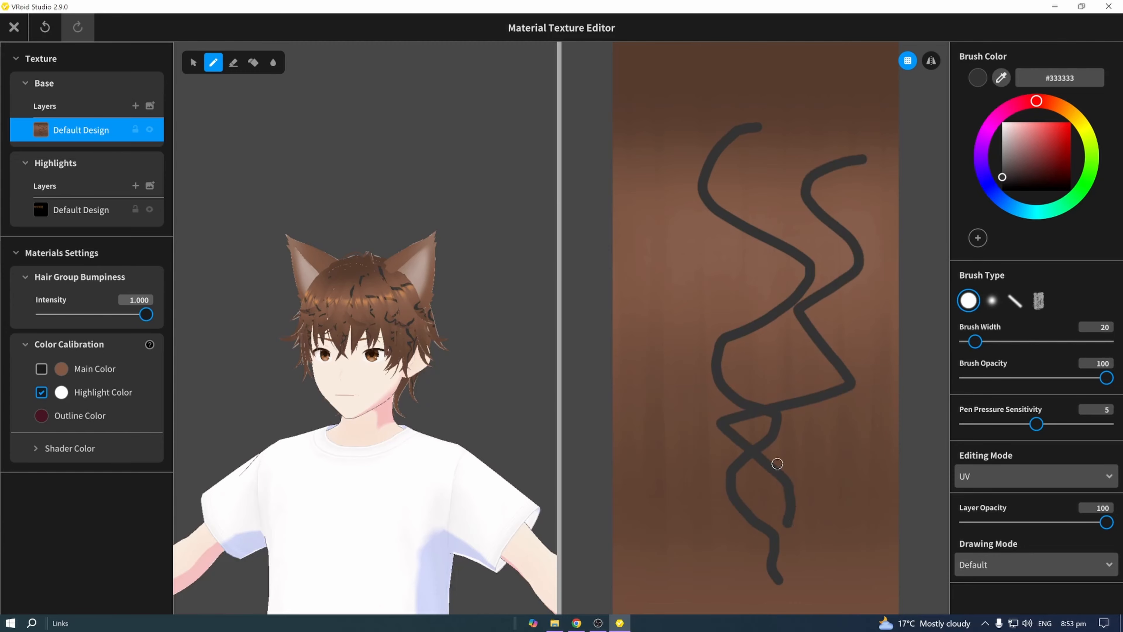
{"action": "left_click", "coordinate": [44, 27]}
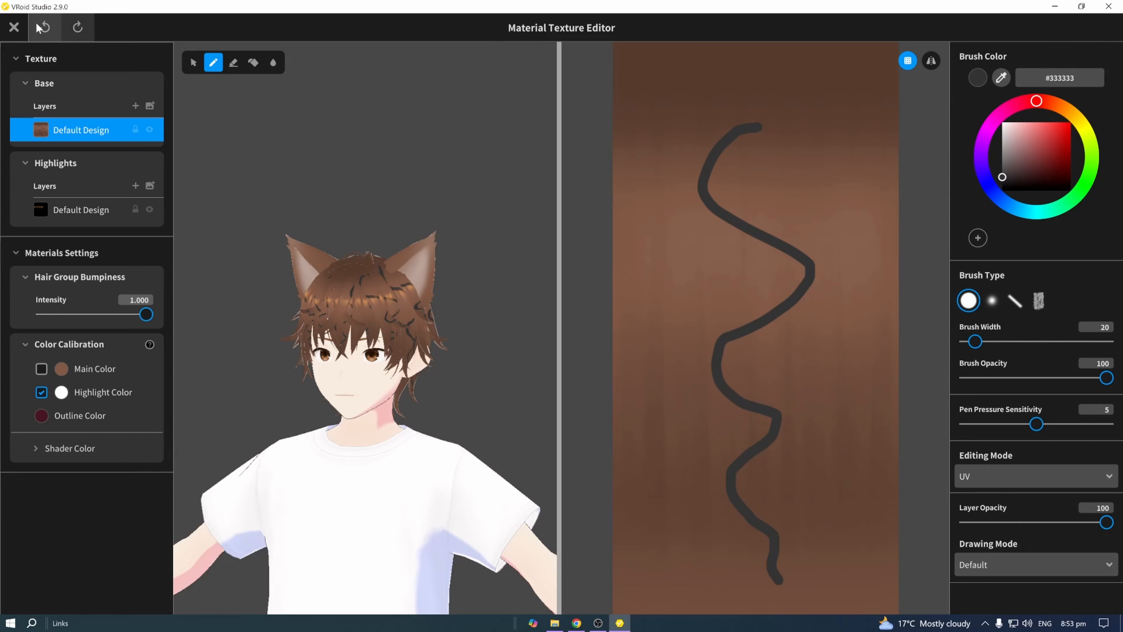
{"action": "left_click", "coordinate": [45, 27]}
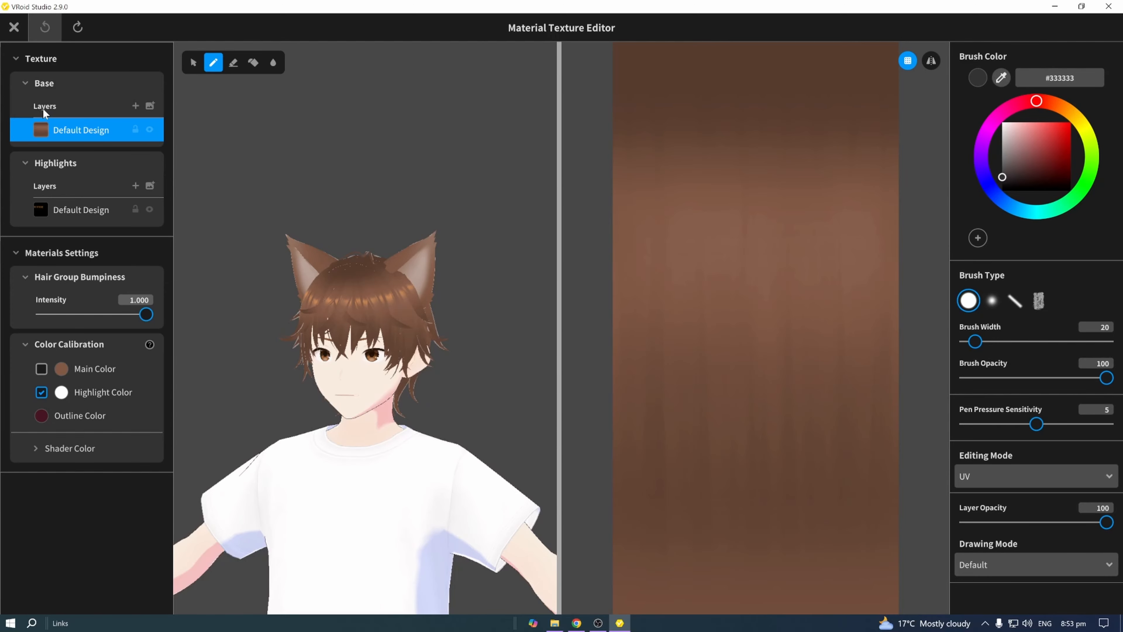
- Import the pink-purple image from the Gradient Hair Textures folder inside Hair as a new layer on the base hair texture
{"action": "left_click", "coordinate": [150, 107]}
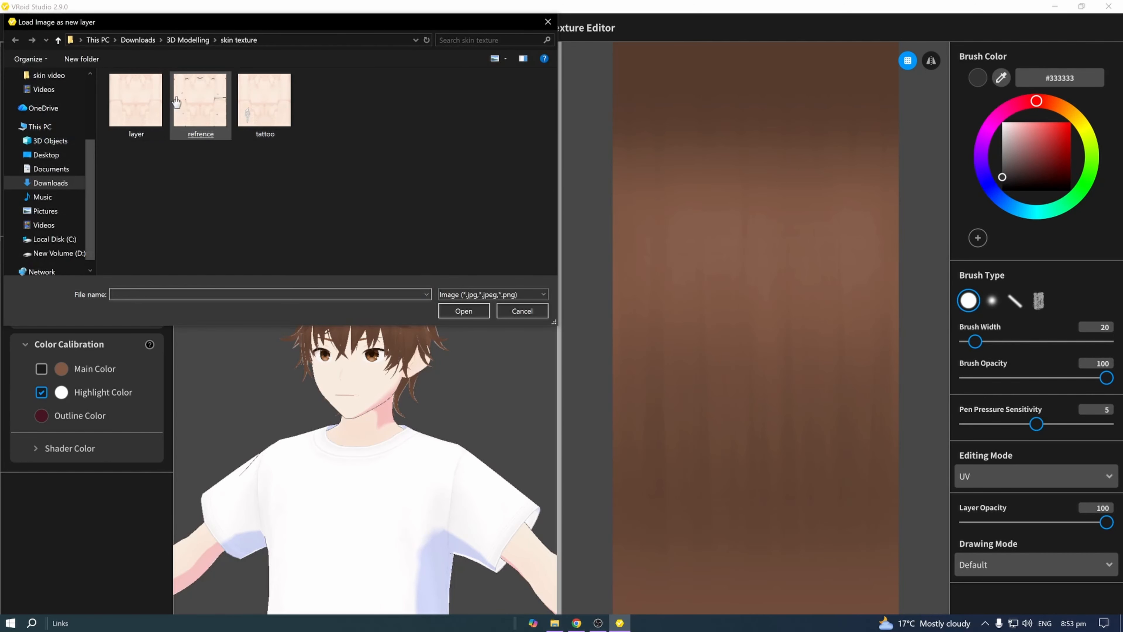
{"action": "left_click", "coordinate": [187, 40]}
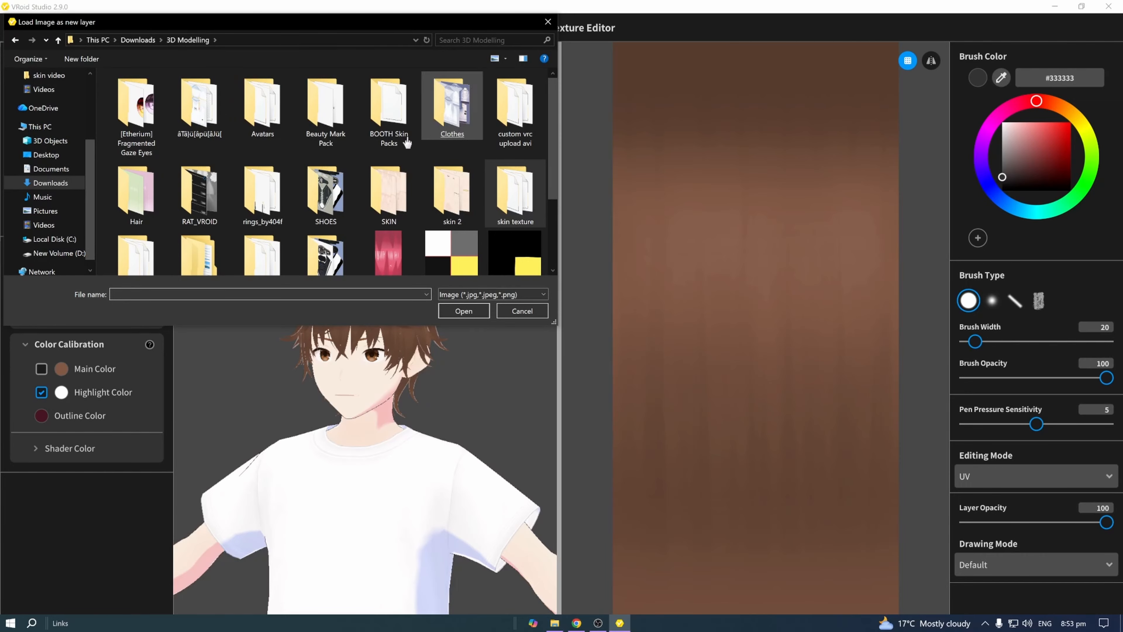
{"action": "scroll", "coordinate": [406, 142], "scroll_direction": "down", "scroll_amount": 1}
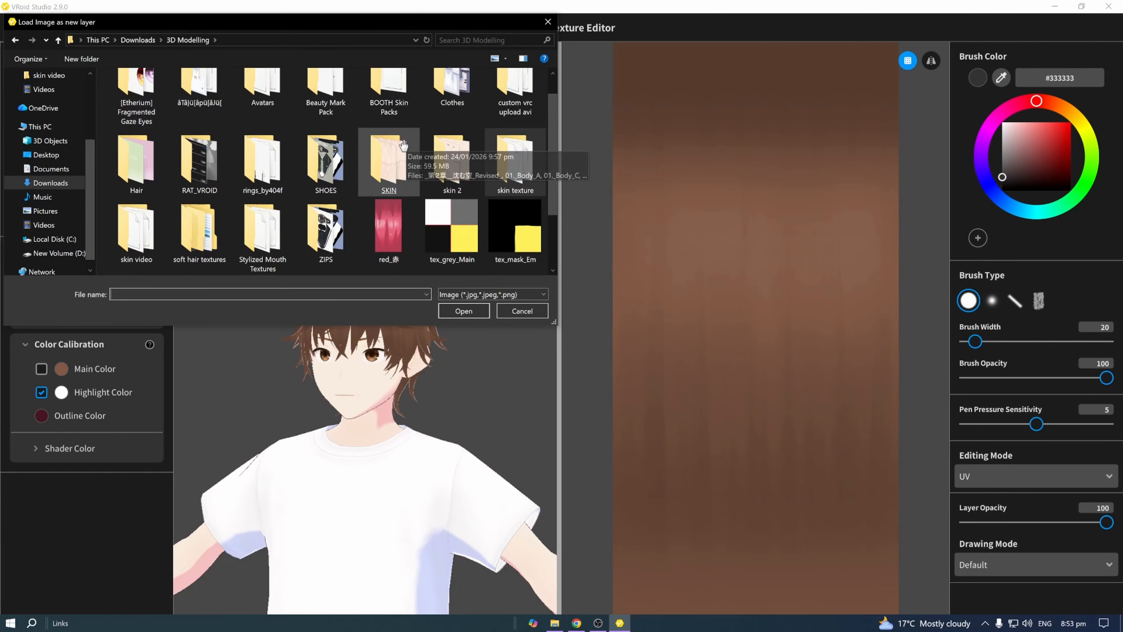
{"action": "double_click", "coordinate": [139, 153]}
{"action": "double_click", "coordinate": [207, 118]}
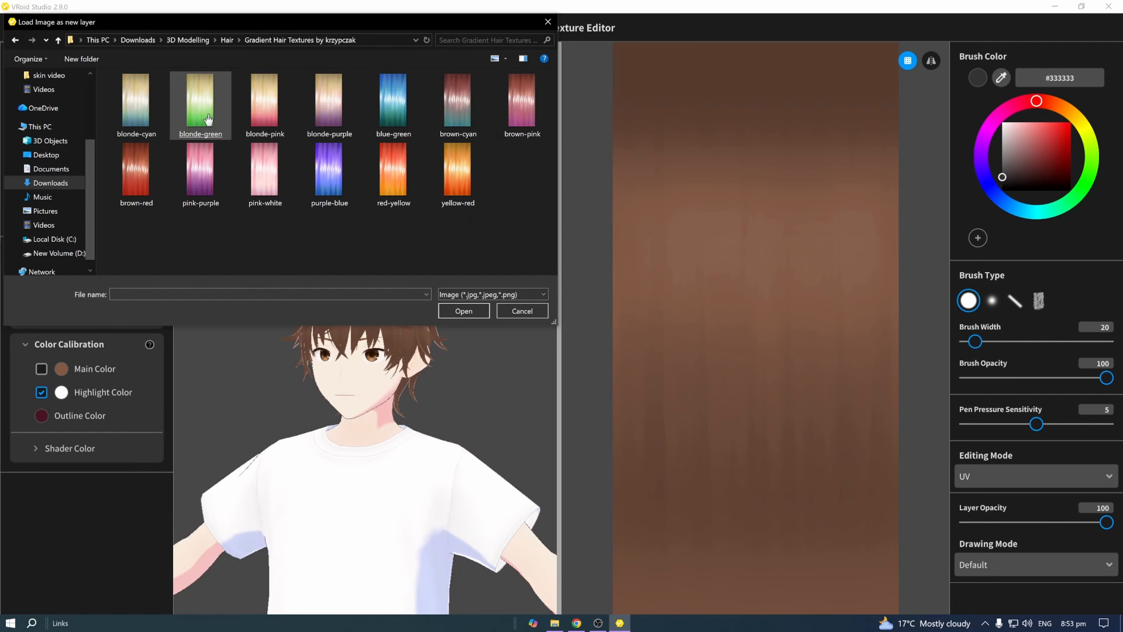
{"action": "left_click", "coordinate": [203, 115]}
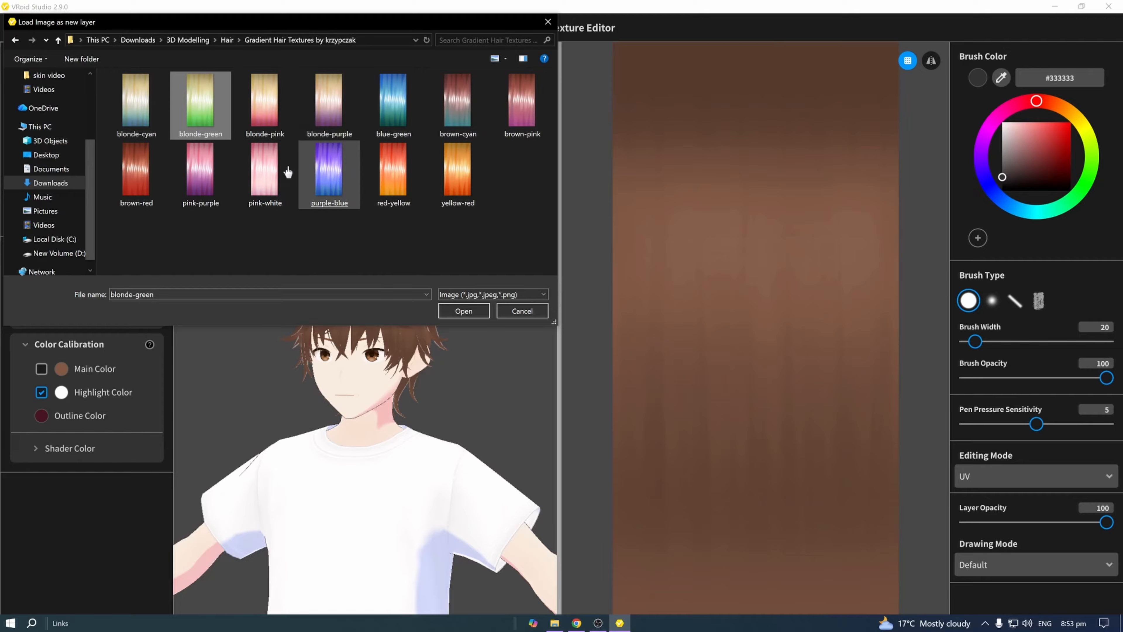
{"action": "left_click", "coordinate": [201, 172]}
{"action": "double_click", "coordinate": [203, 173]}
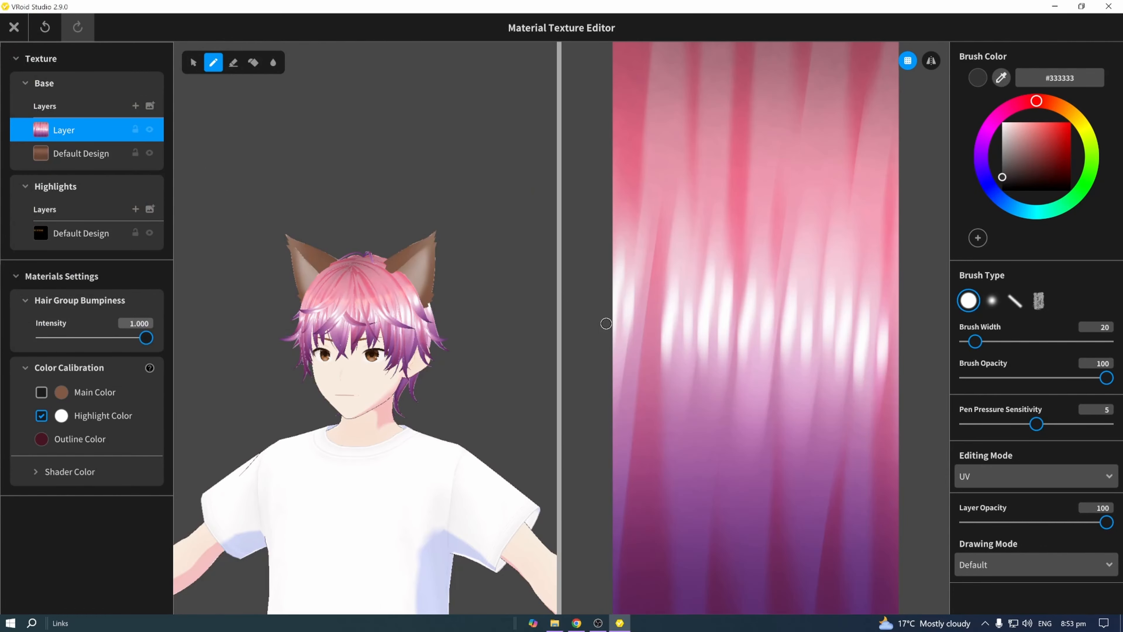
- Close the hair texture editing and save the edited hairstyle as a new item
{"action": "right_click_drag", "start_coordinate": [500, 322], "coordinate": [403, 325]}
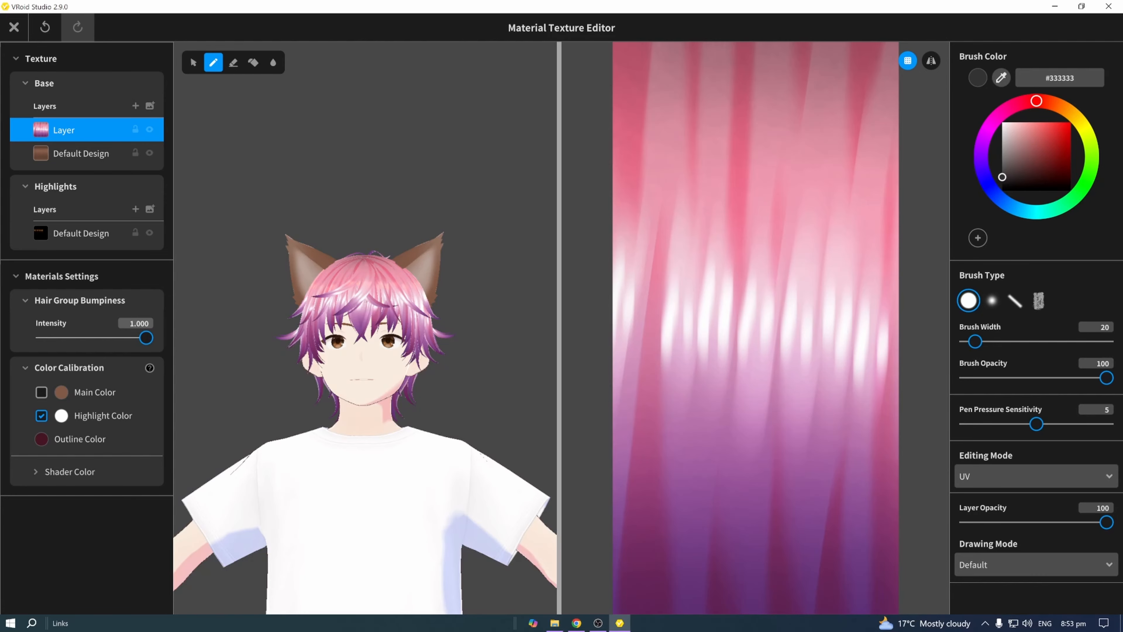
{"action": "left_click", "coordinate": [14, 28]}
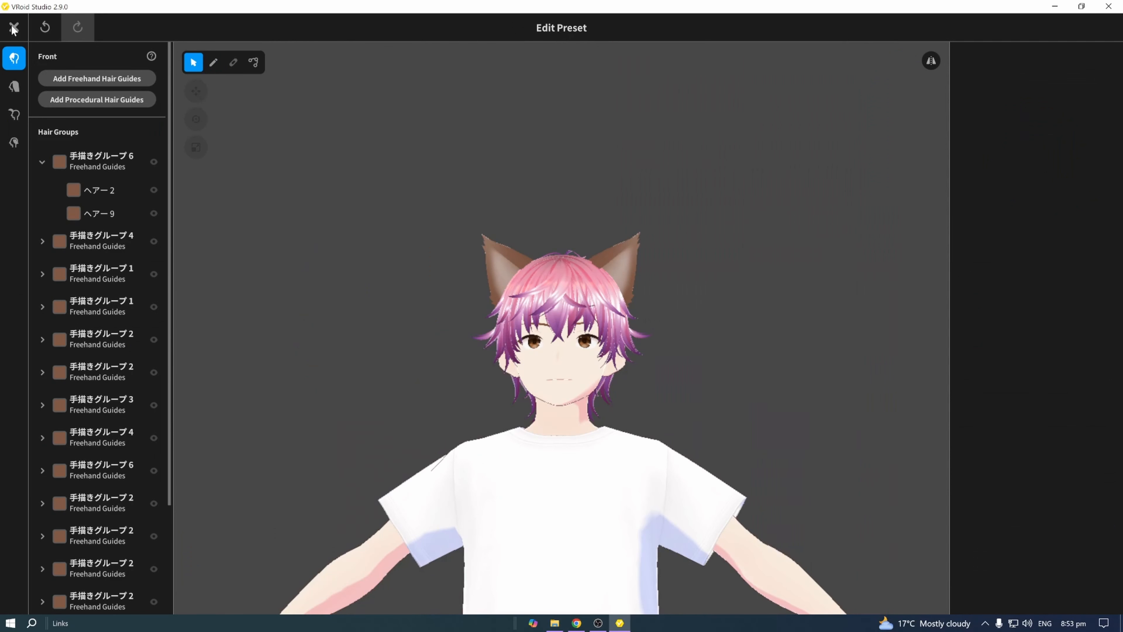
{"action": "left_click", "coordinate": [13, 28]}
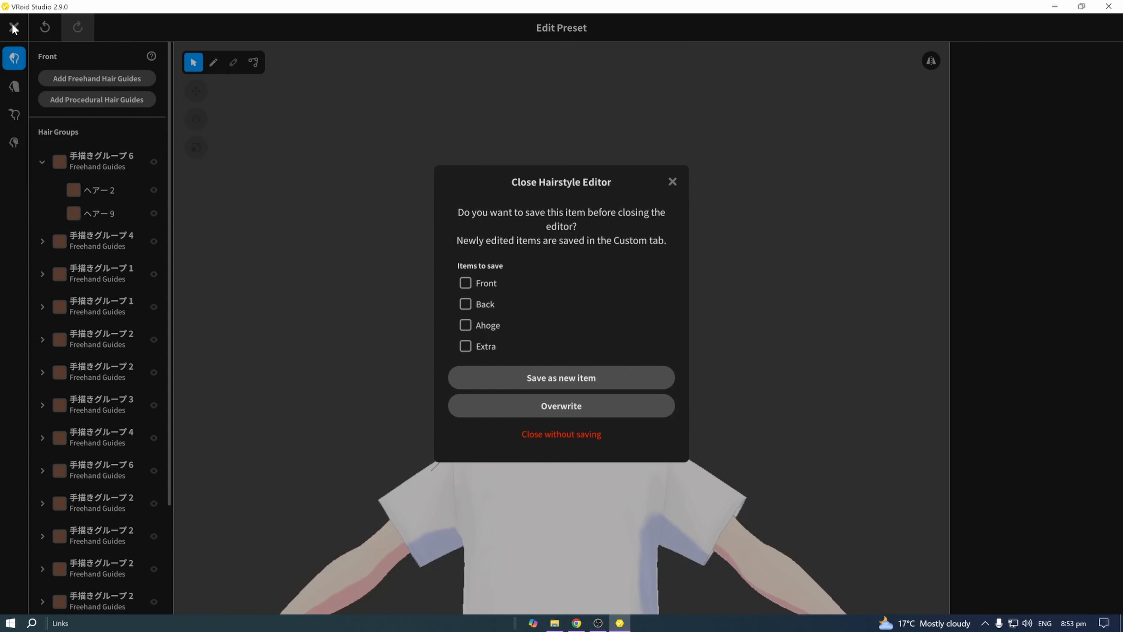
{"action": "left_click", "coordinate": [539, 375]}
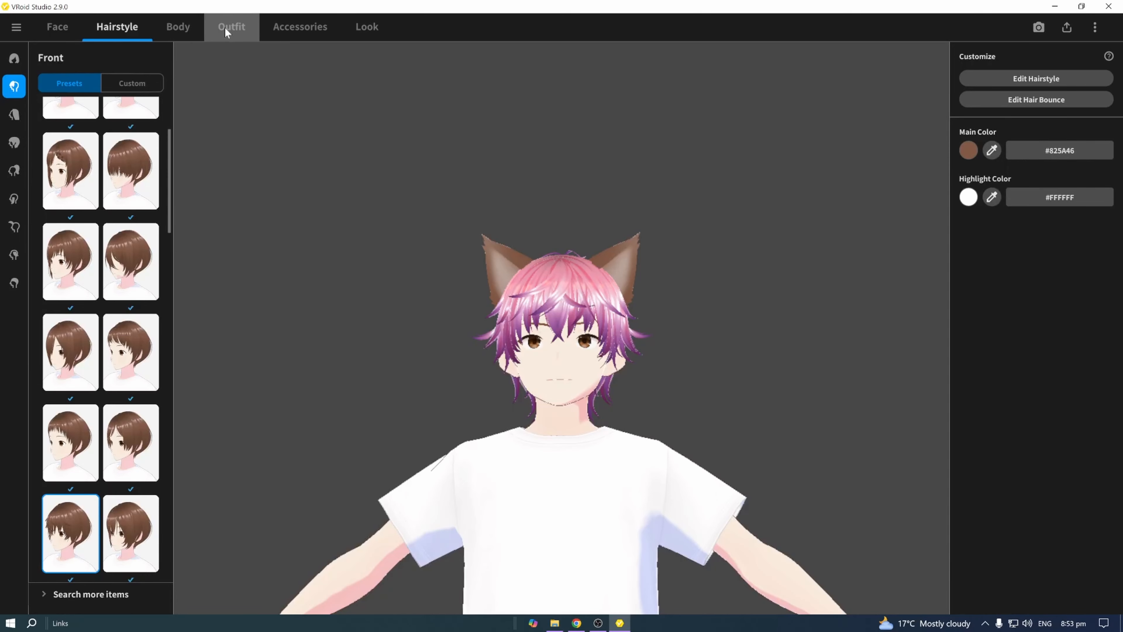
- Recolour the Cat Ears accessory with a pink sampled from the back of the avatar's hair
{"action": "left_click", "coordinate": [305, 29]}
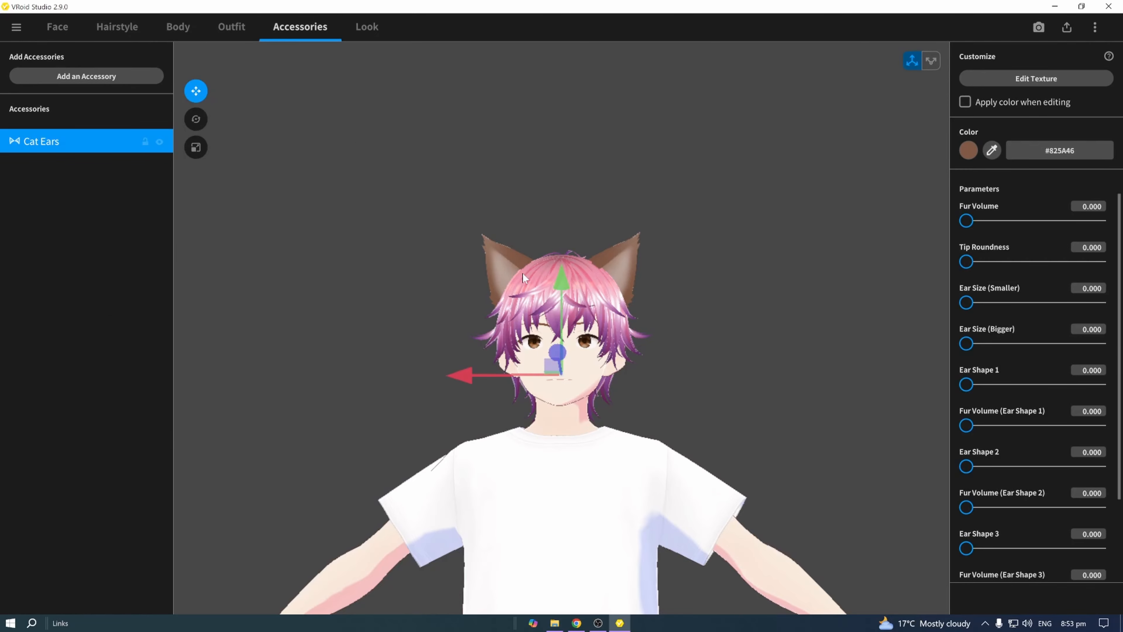
{"action": "right_click_drag", "start_coordinate": [701, 275], "coordinate": [647, 288]}
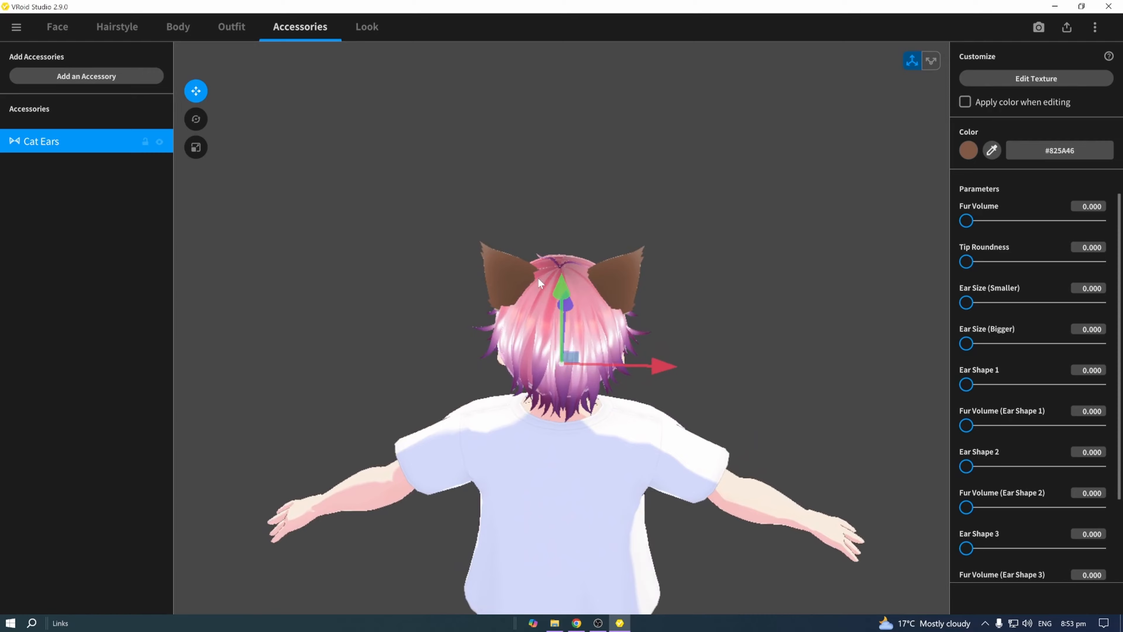
{"action": "left_click", "coordinate": [990, 151]}
{"action": "left_click", "coordinate": [528, 288]}
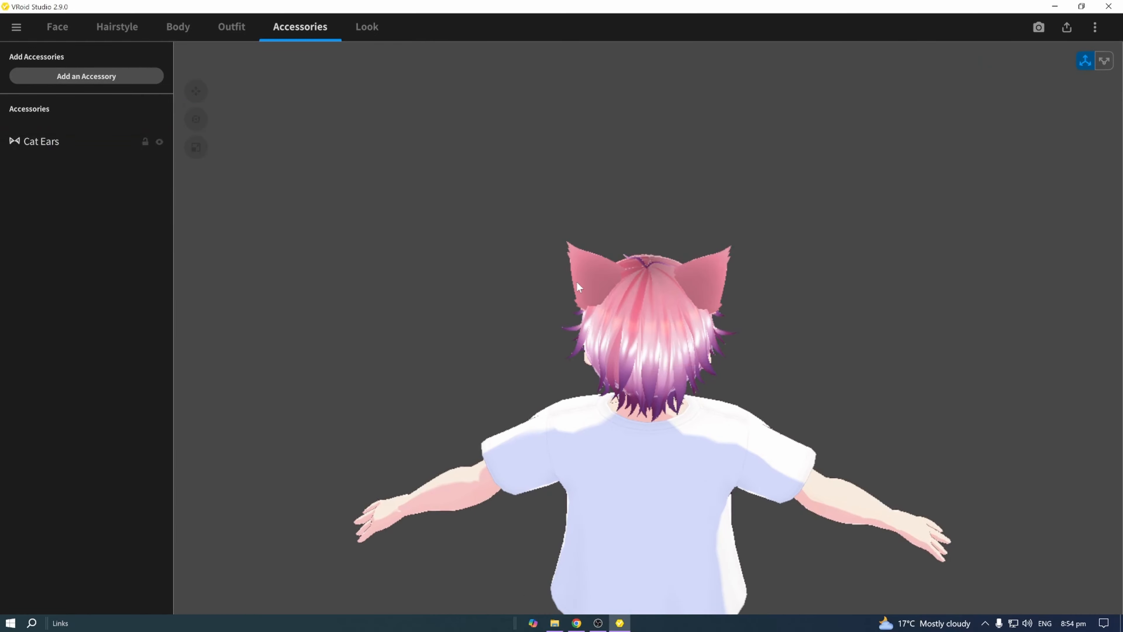
- Create a new custom top from the Hoodie template and open its texture for editing
{"action": "mouse_move", "coordinate": [841, 318]}
{"action": "right_mouse_down"}
{"action": "mouse_move", "coordinate": [775, 302]}
{"action": "mouse_move", "coordinate": [840, 321]}
{"action": "right_mouse_up"}
{"action": "scroll", "coordinate": [840, 321], "scroll_direction": "down", "scroll_amount": 3}
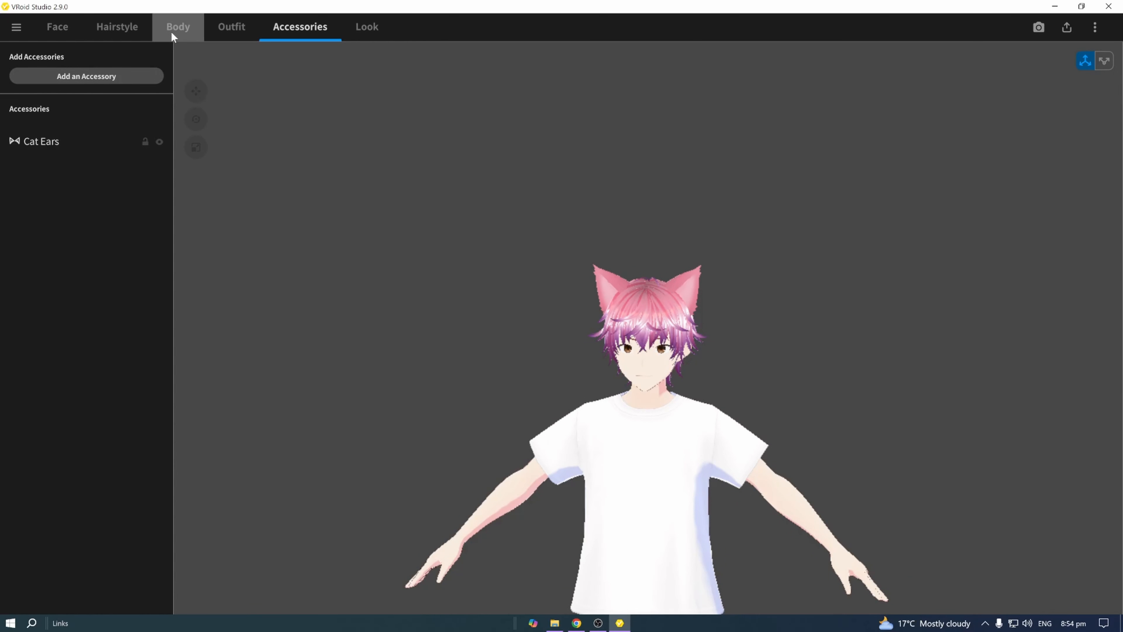
{"action": "left_click", "coordinate": [223, 28]}
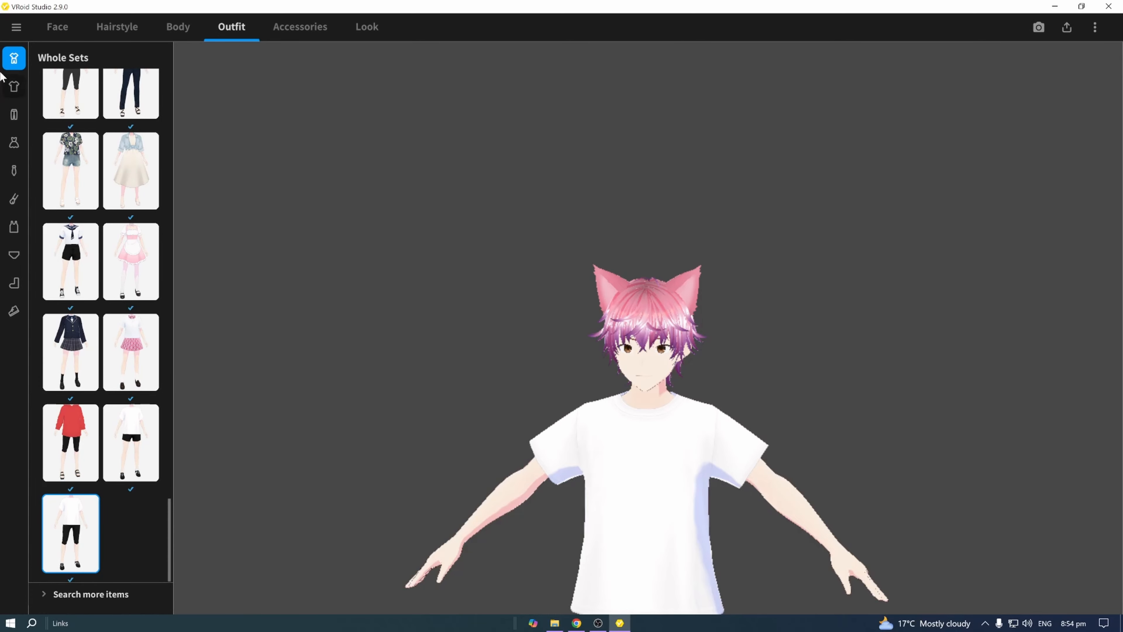
{"action": "left_click", "coordinate": [14, 86]}
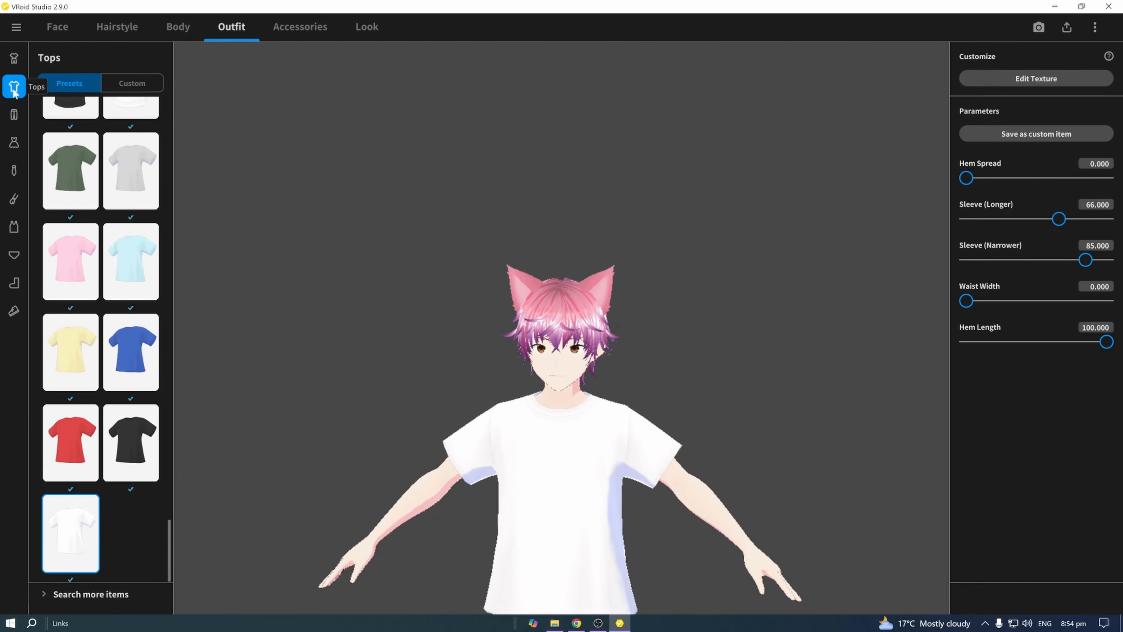
{"action": "left_click", "coordinate": [126, 84]}
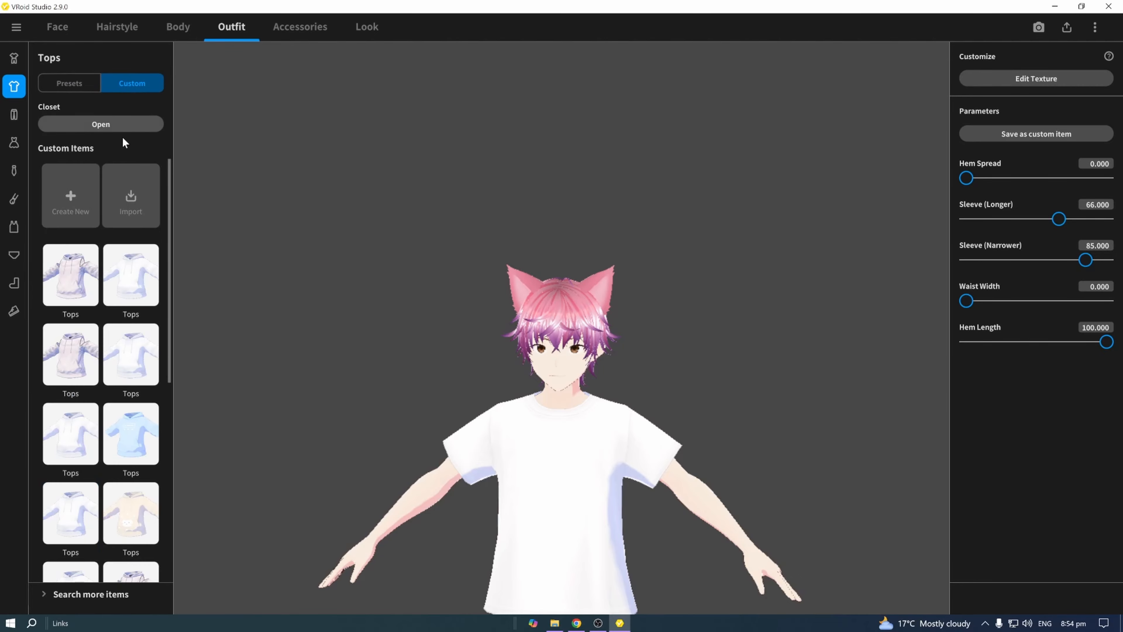
{"action": "left_click", "coordinate": [75, 185]}
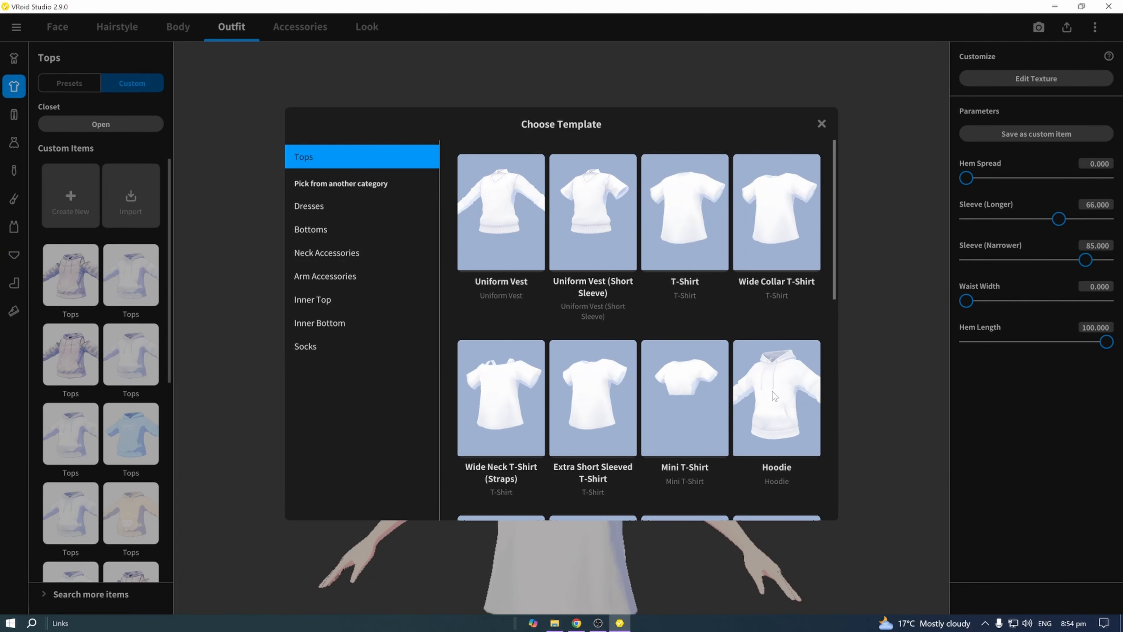
{"action": "left_click", "coordinate": [773, 421]}
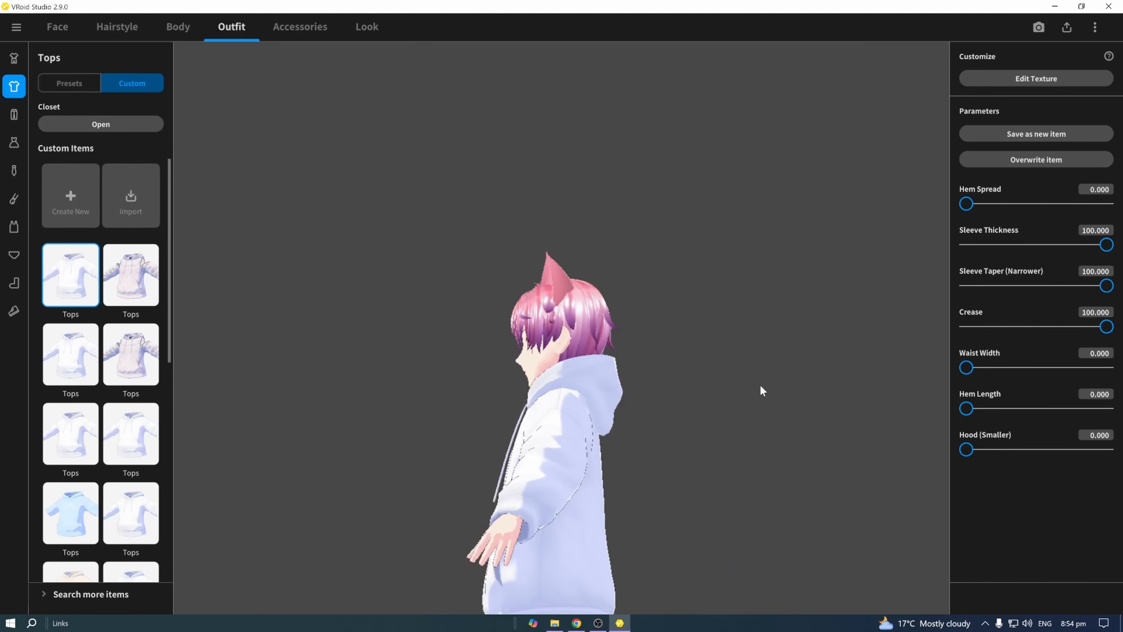
{"action": "scroll", "coordinate": [697, 371], "scroll_direction": "down", "scroll_amount": 3}
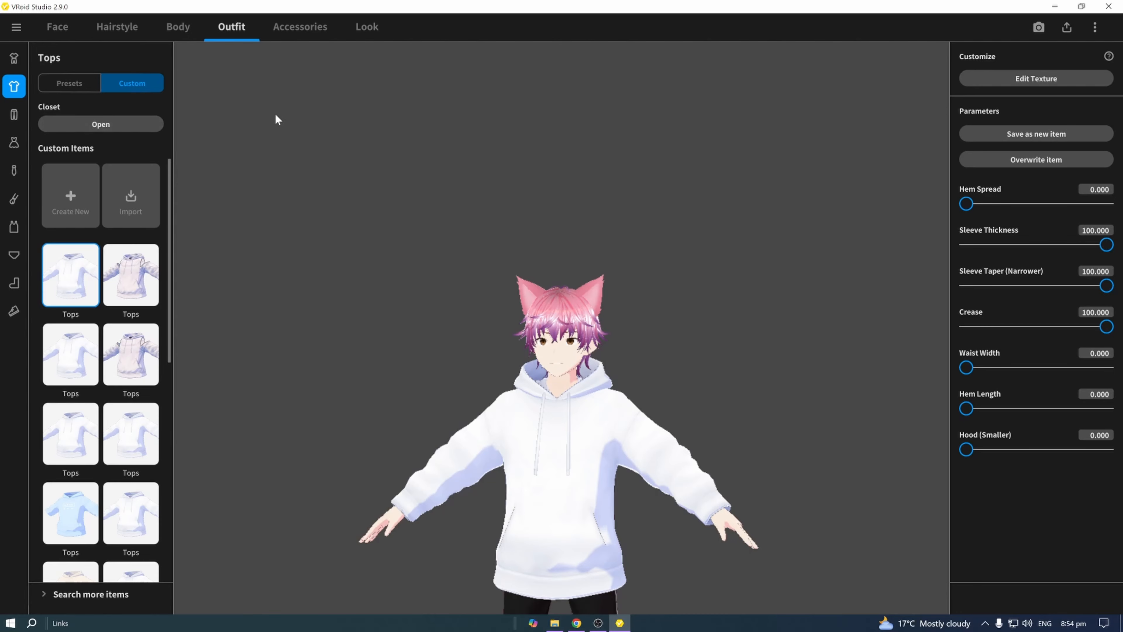
{"action": "left_click", "coordinate": [1010, 78]}
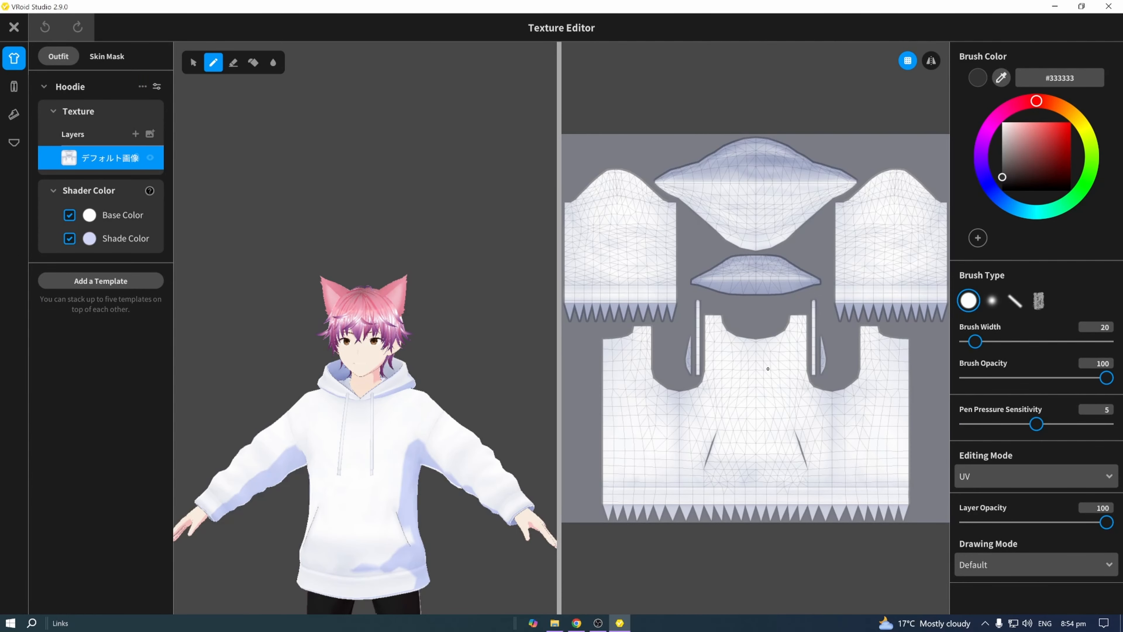
- Draw test brush strokes on the hoodie's front and sleeve and undo them
{"action": "left_click_drag", "start_coordinate": [743, 374], "coordinate": [770, 483]}
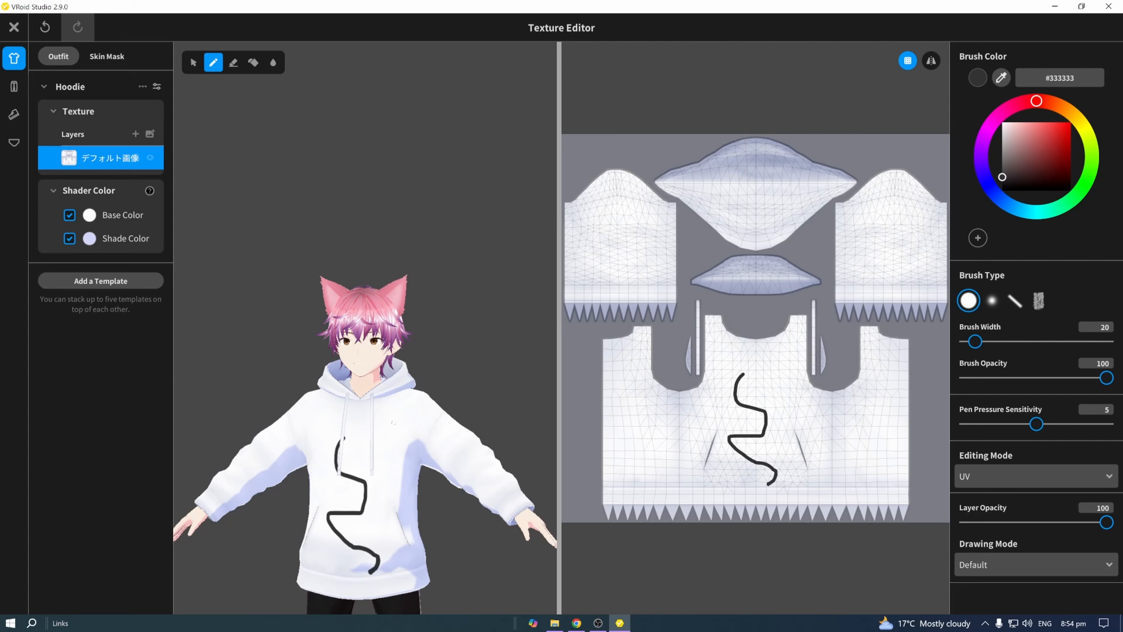
{"action": "mouse_move", "coordinate": [395, 417]}
{"action": "left_mouse_down"}
{"action": "mouse_move", "coordinate": [470, 456]}
{"action": "mouse_move", "coordinate": [515, 498]}
{"action": "left_mouse_up"}
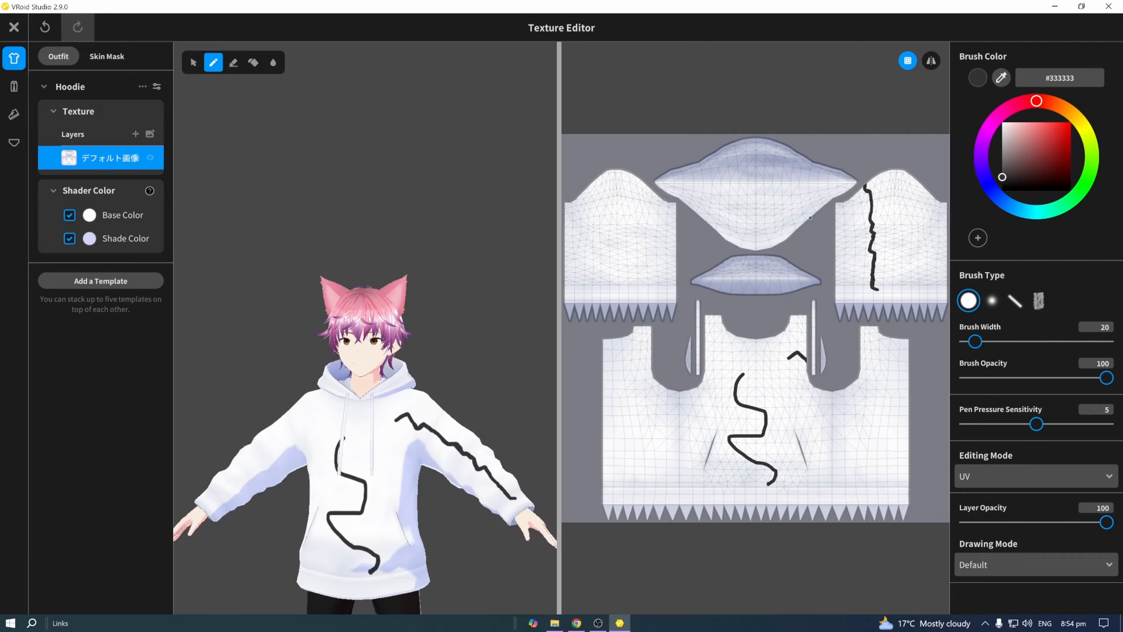
{"action": "left_click", "coordinate": [45, 27]}
{"action": "left_click", "coordinate": [44, 27]}
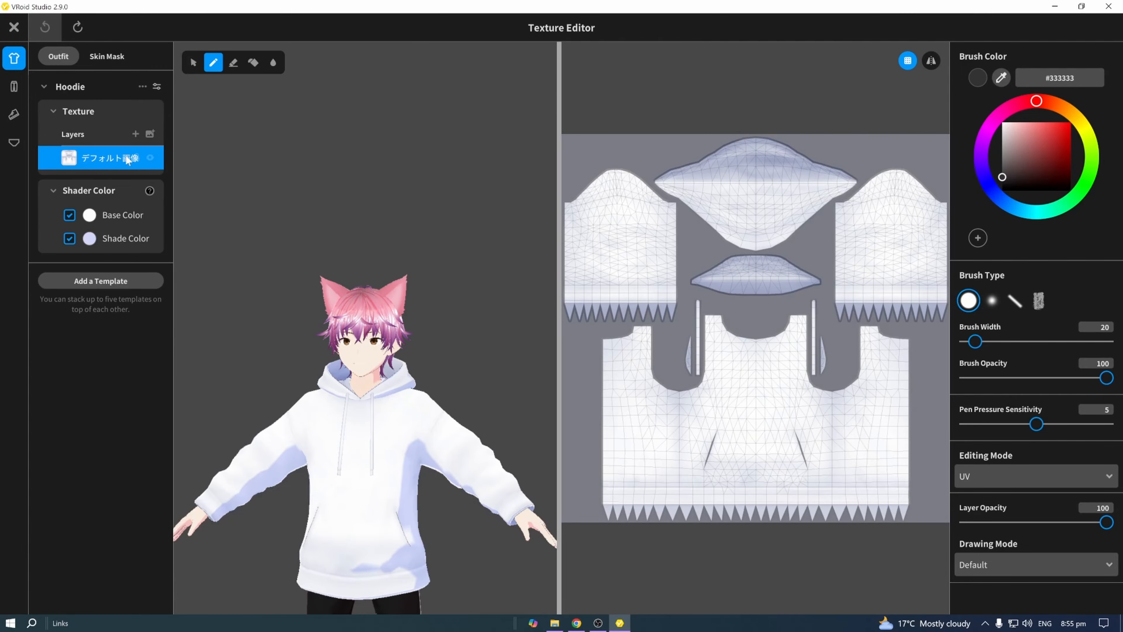
- Import the middle hoodie texture image from the Clothes folder in 3D Modelling as a new layer on the hoodie texture
{"action": "left_click", "coordinate": [150, 134]}
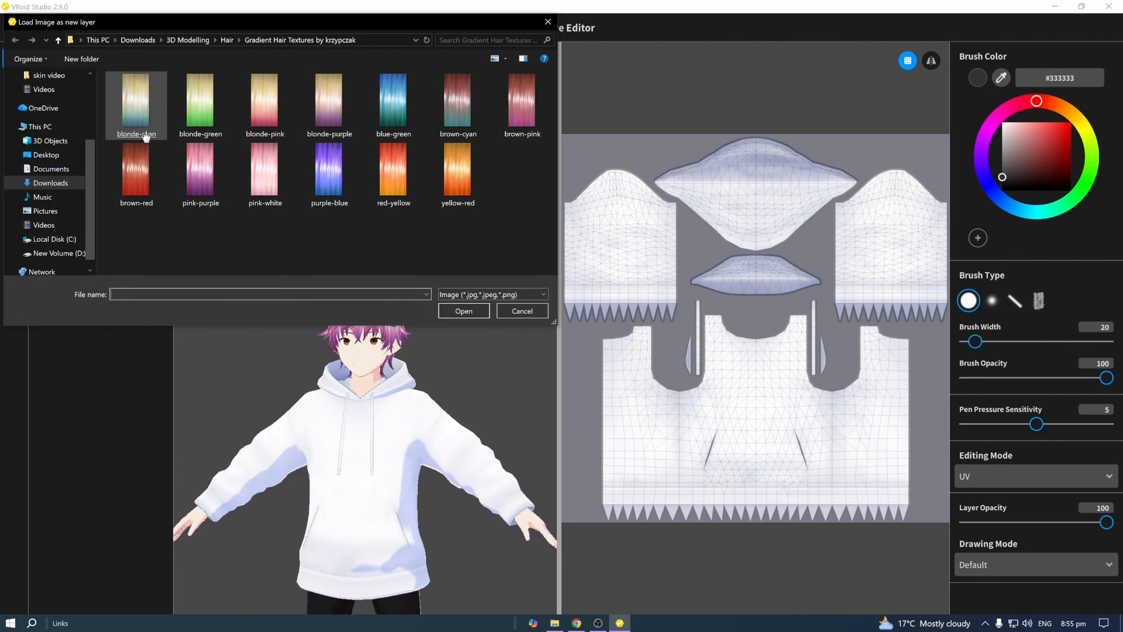
{"action": "left_click", "coordinate": [182, 39]}
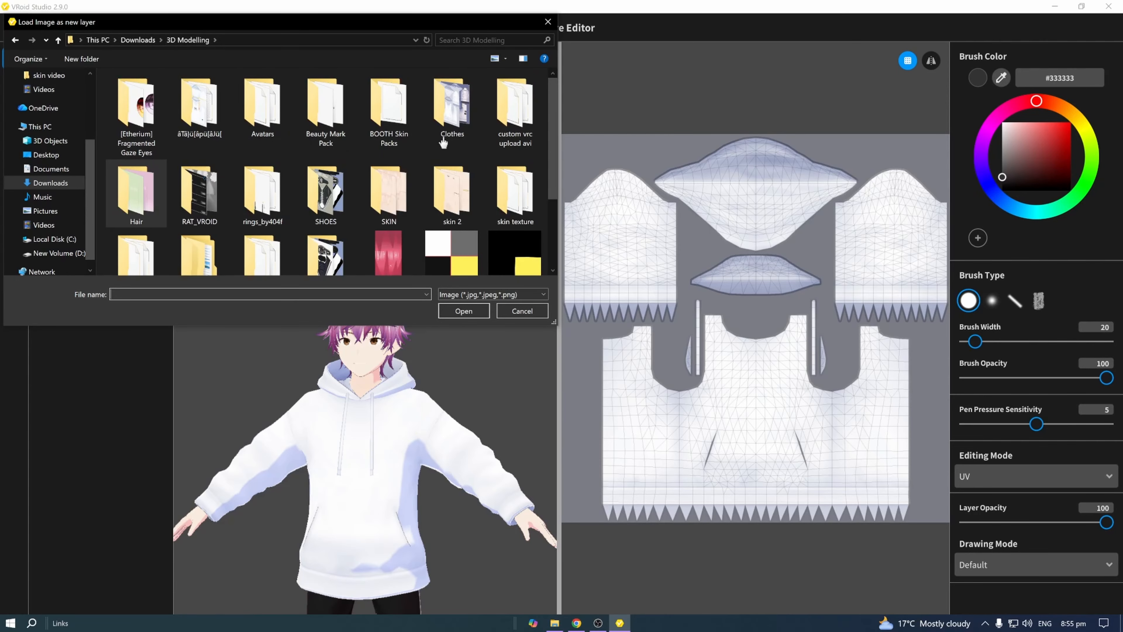
{"action": "double_click", "coordinate": [460, 124]}
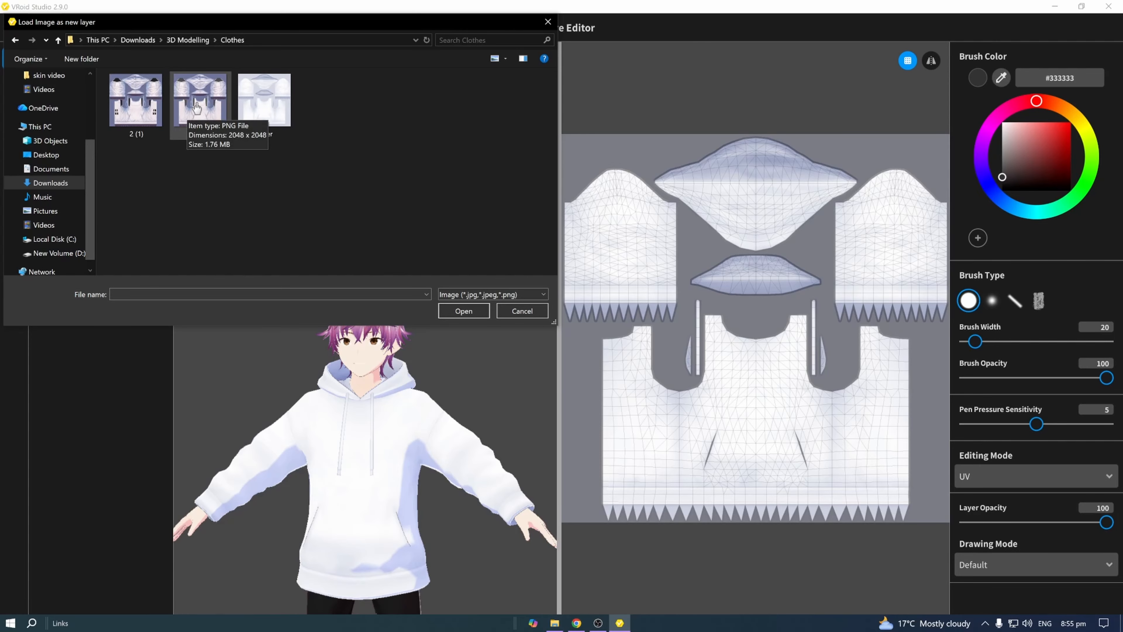
{"action": "double_click", "coordinate": [212, 109]}
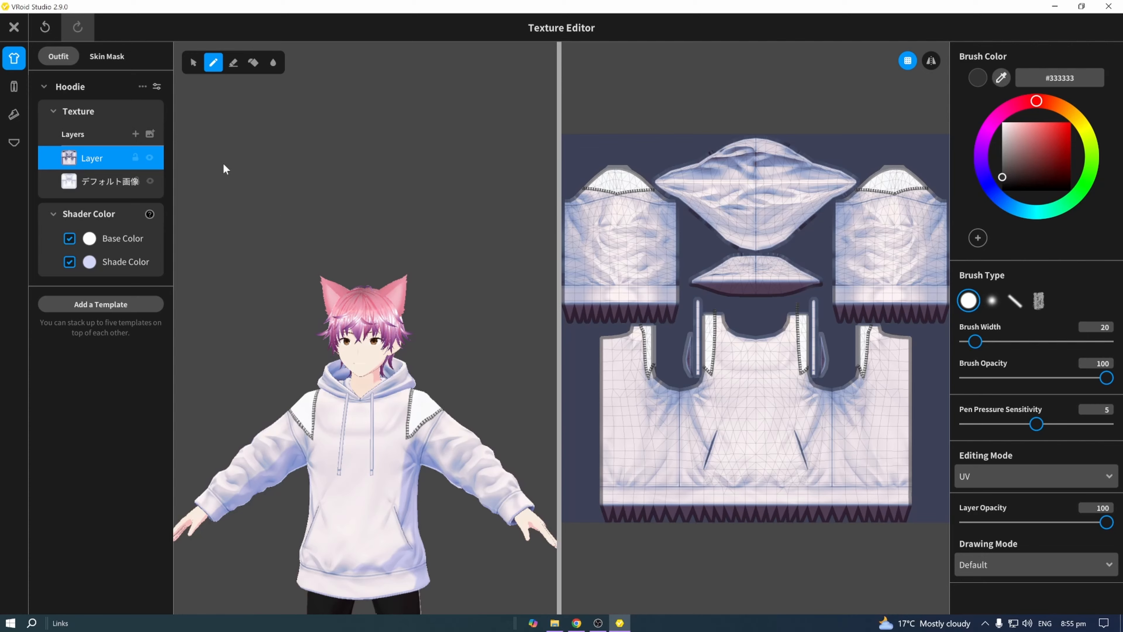
- Hide the hoodie's default image layer and add a new empty layer to its skin mask
{"action": "left_click", "coordinate": [150, 181]}
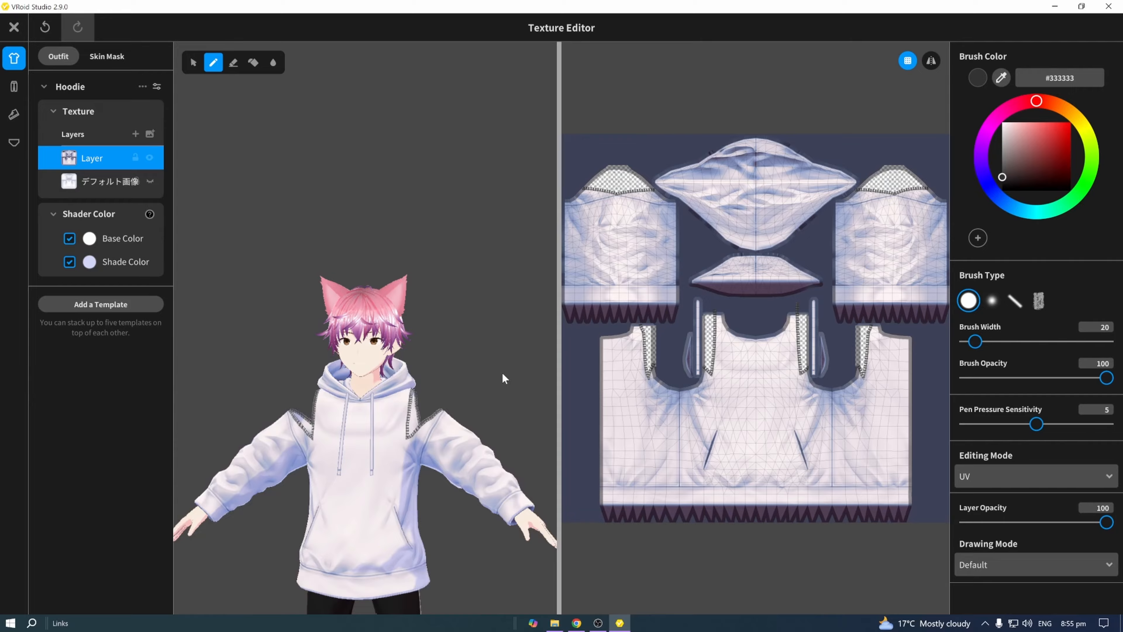
{"action": "right_click_drag", "start_coordinate": [502, 375], "coordinate": [379, 385]}
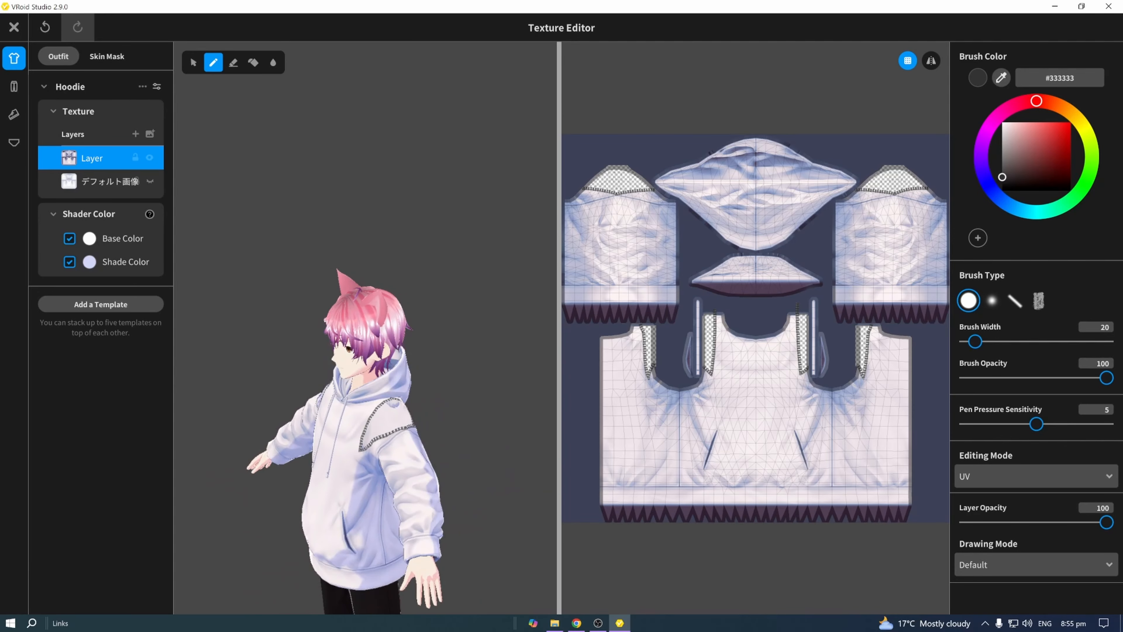
{"action": "left_click", "coordinate": [122, 60]}
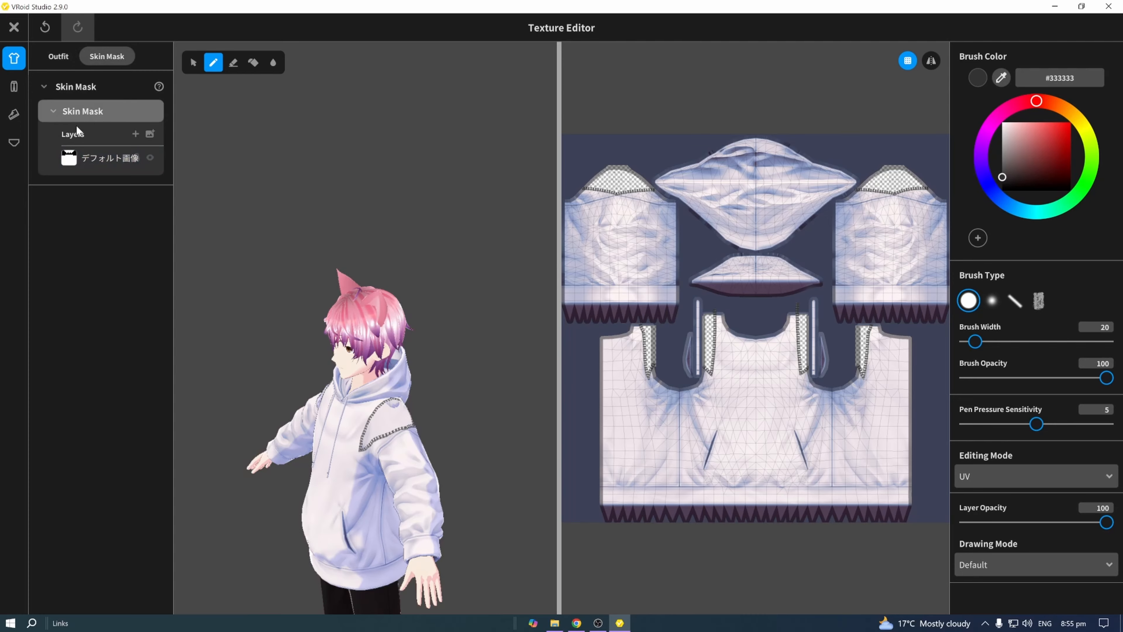
{"action": "left_click", "coordinate": [135, 134]}
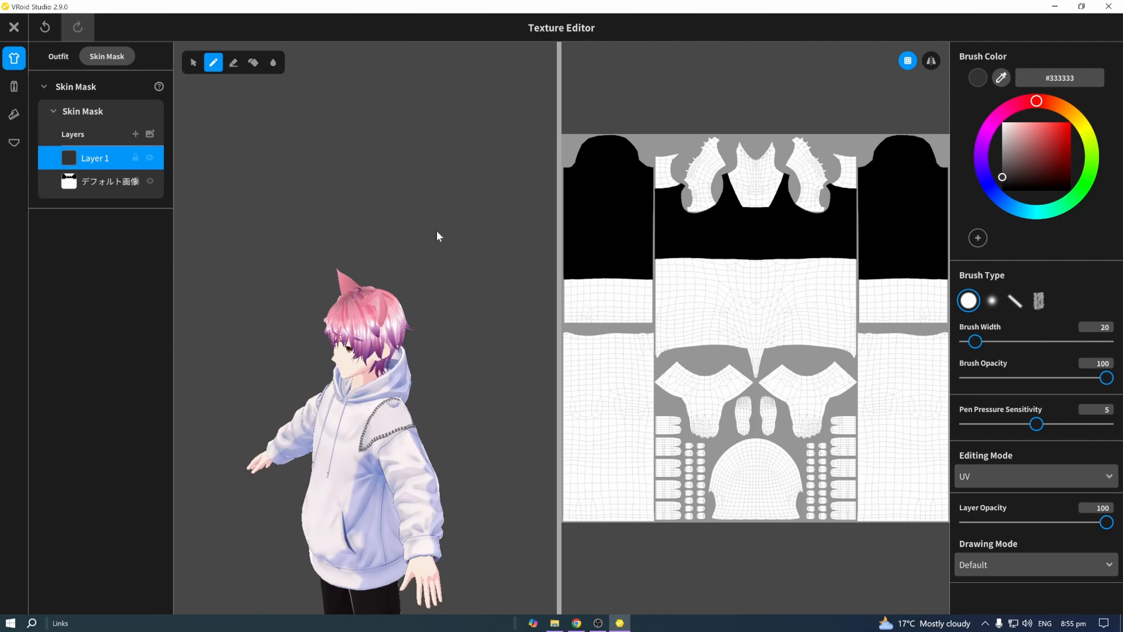
{"action": "right_click_drag", "start_coordinate": [493, 356], "coordinate": [492, 359]}
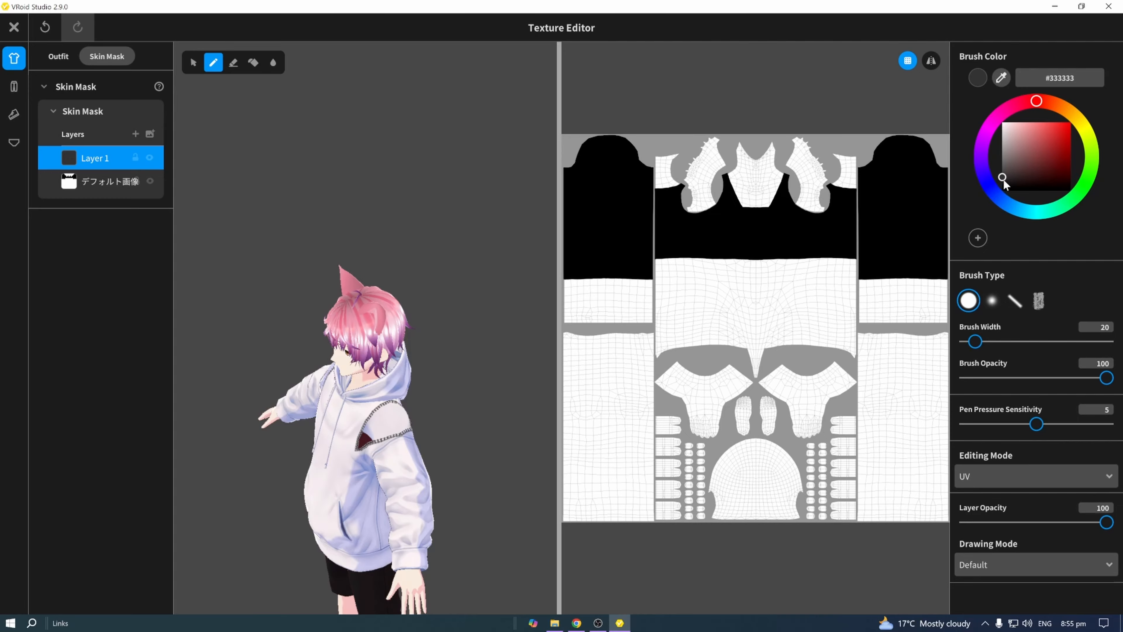
- Paint the blacked-out arms and upper torso white (#FFFFFF) with a 300-wide brush, and save the hoodie as a new item
{"action": "left_click_drag", "start_coordinate": [1004, 183], "coordinate": [979, 99]}
{"action": "left_click_drag", "start_coordinate": [975, 341], "coordinate": [1107, 341]}
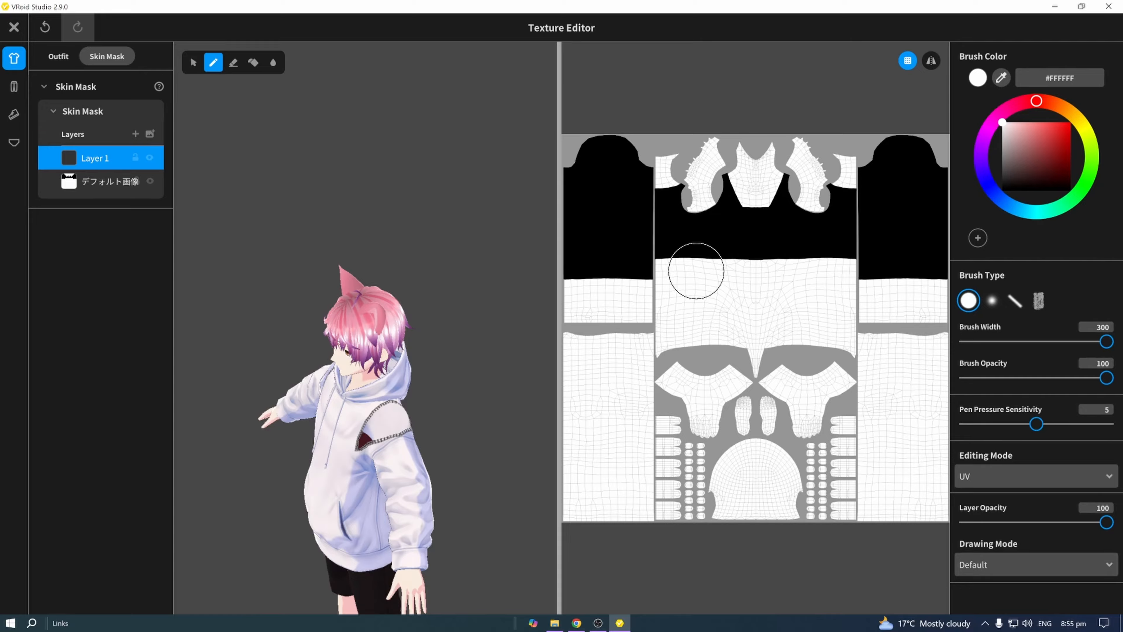
{"action": "mouse_move", "coordinate": [625, 271]}
{"action": "left_mouse_down"}
{"action": "mouse_move", "coordinate": [627, 181]}
{"action": "mouse_move", "coordinate": [642, 288]}
{"action": "mouse_move", "coordinate": [625, 152]}
{"action": "mouse_move", "coordinate": [591, 204]}
{"action": "mouse_move", "coordinate": [592, 270]}
{"action": "mouse_move", "coordinate": [601, 190]}
{"action": "mouse_move", "coordinate": [647, 201]}
{"action": "mouse_move", "coordinate": [593, 230]}
{"action": "mouse_move", "coordinate": [644, 205]}
{"action": "mouse_move", "coordinate": [841, 182]}
{"action": "mouse_move", "coordinate": [835, 220]}
{"action": "mouse_move", "coordinate": [677, 251]}
{"action": "mouse_move", "coordinate": [847, 243]}
{"action": "mouse_move", "coordinate": [885, 274]}
{"action": "mouse_move", "coordinate": [922, 259]}
{"action": "mouse_move", "coordinate": [927, 190]}
{"action": "mouse_move", "coordinate": [938, 255]}
{"action": "mouse_move", "coordinate": [907, 151]}
{"action": "mouse_move", "coordinate": [895, 238]}
{"action": "mouse_move", "coordinate": [882, 163]}
{"action": "mouse_move", "coordinate": [629, 299]}
{"action": "left_mouse_up"}
{"action": "right_click_drag", "start_coordinate": [470, 348], "coordinate": [487, 348]}
{"action": "scroll", "coordinate": [487, 347], "scroll_direction": "down", "scroll_amount": 5}
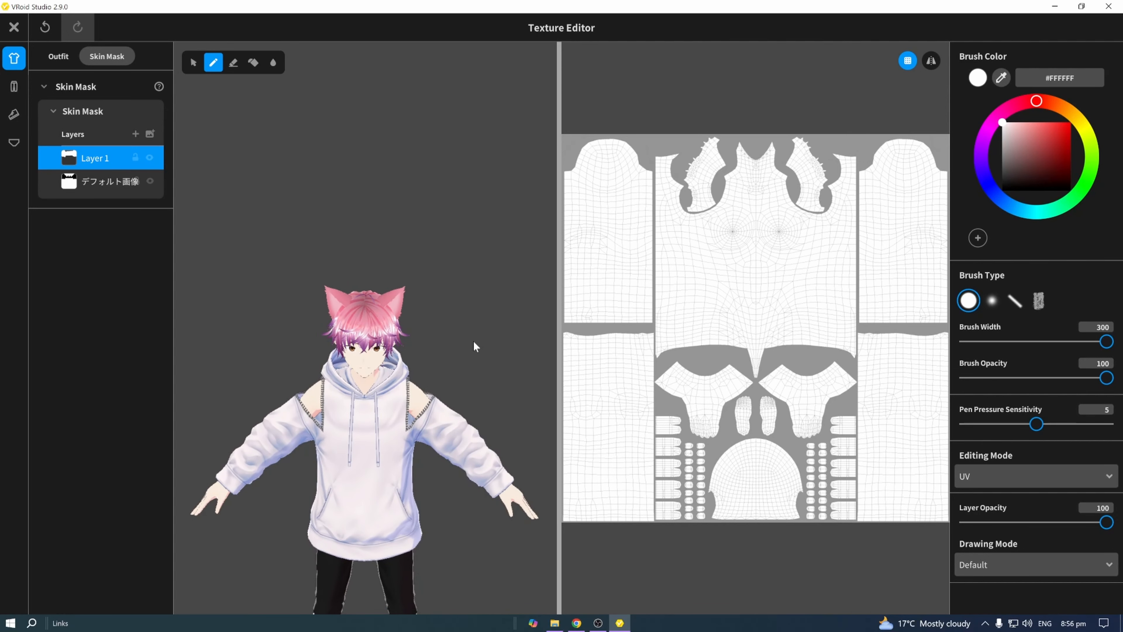
{"action": "left_click", "coordinate": [14, 27]}
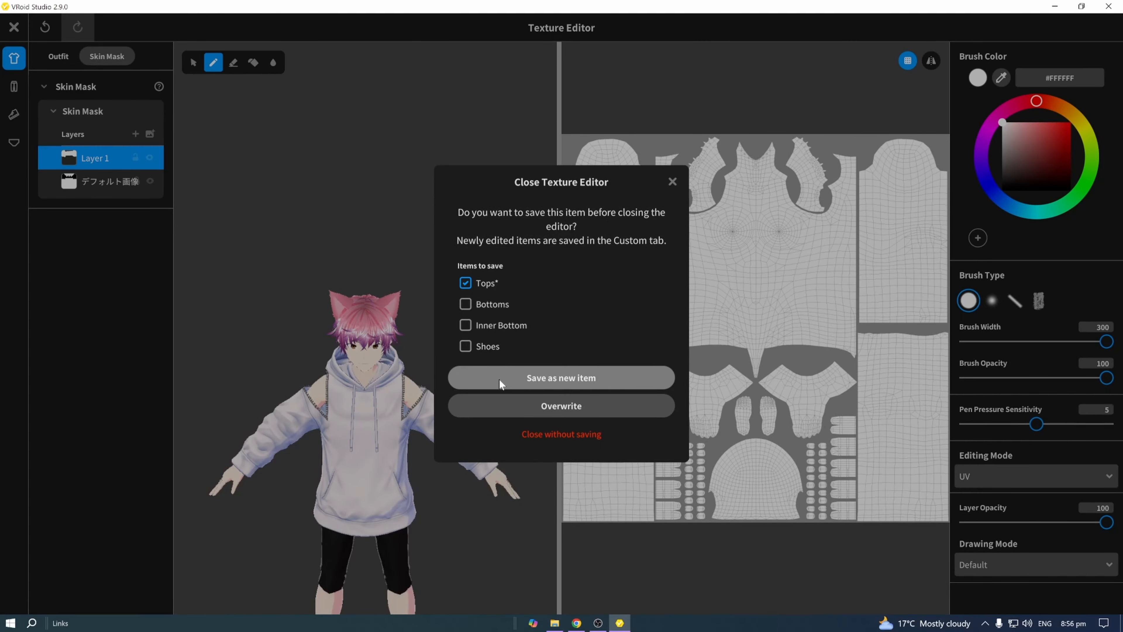
{"action": "left_click", "coordinate": [558, 435]}
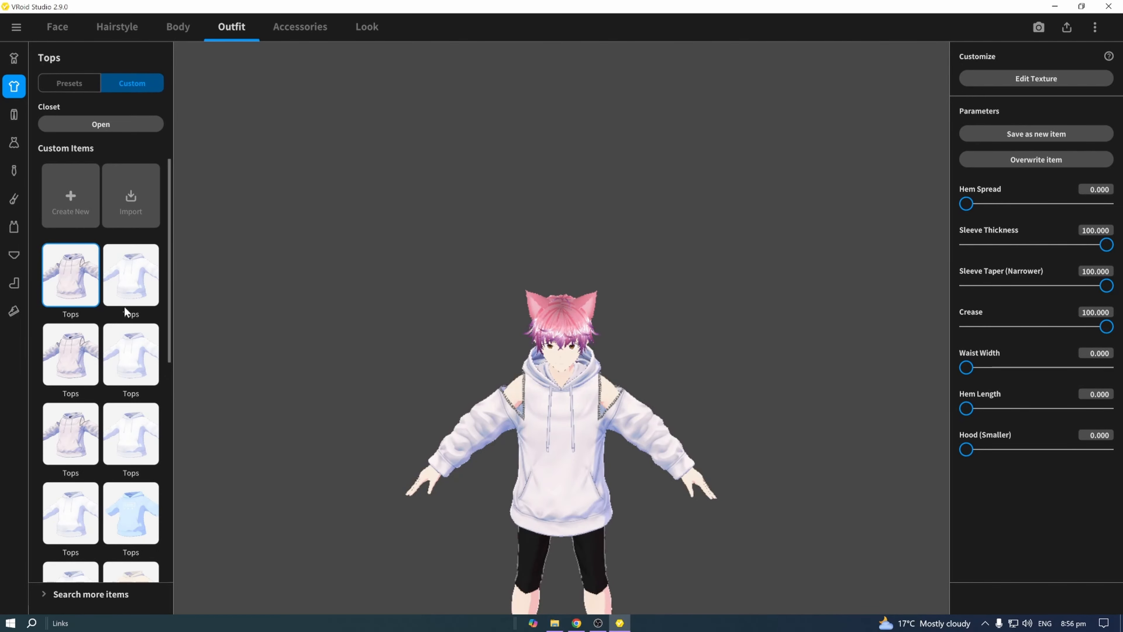
- Dress the avatar in the light blue short-sleeved hoodie from the custom tops and check it from all around
{"action": "scroll", "coordinate": [123, 306], "scroll_direction": "down", "scroll_amount": 3}
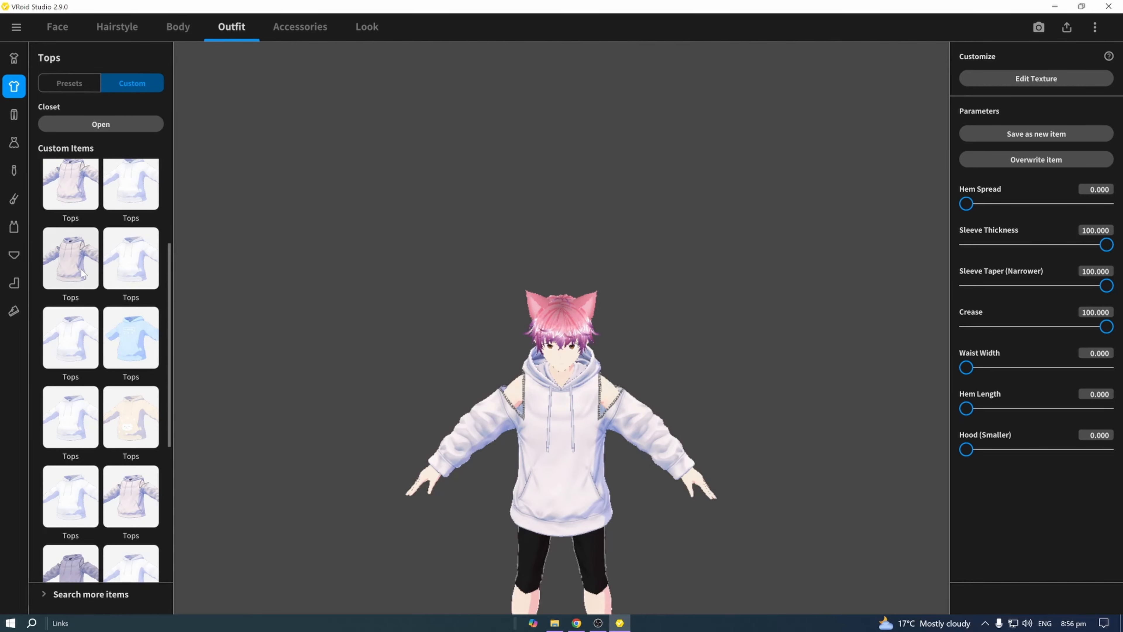
{"action": "scroll", "coordinate": [90, 338], "scroll_direction": "down", "scroll_amount": 3}
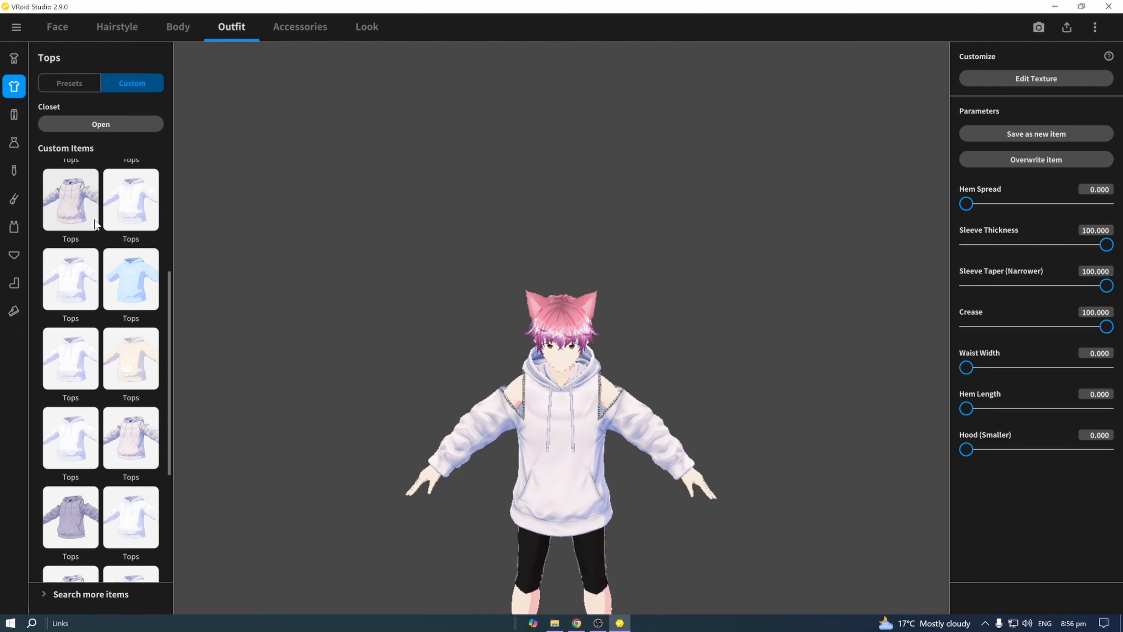
{"action": "scroll", "coordinate": [98, 369], "scroll_direction": "up", "scroll_amount": 5}
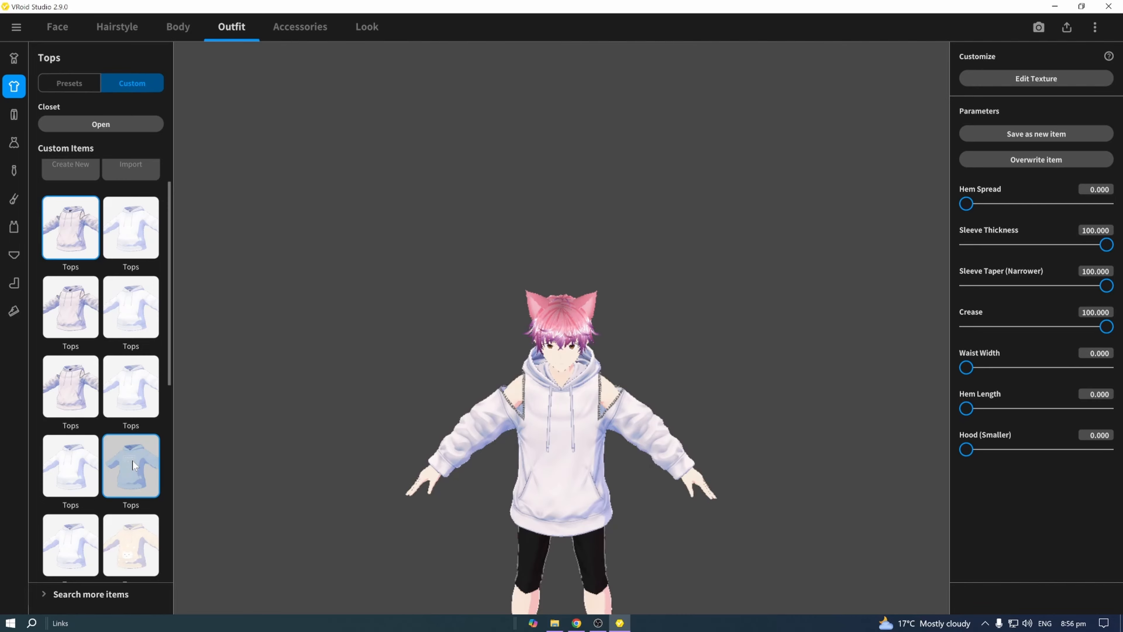
{"action": "left_click", "coordinate": [133, 465]}
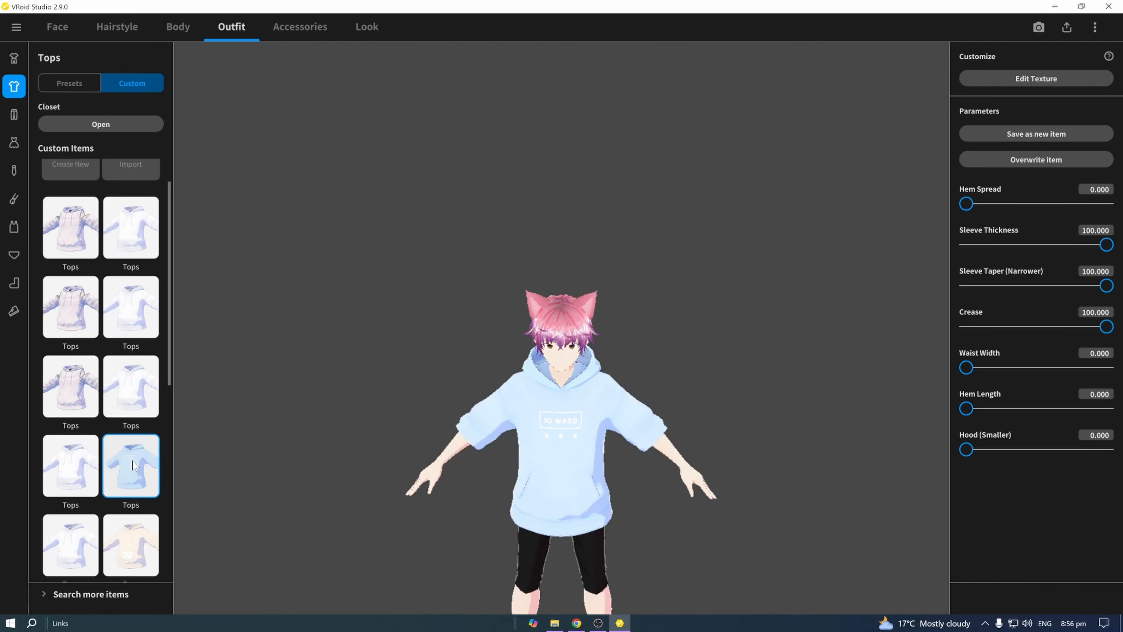
{"action": "right_click_drag", "start_coordinate": [426, 338], "coordinate": [535, 336]}
{"action": "right_click_drag", "start_coordinate": [541, 336], "coordinate": [517, 337]}
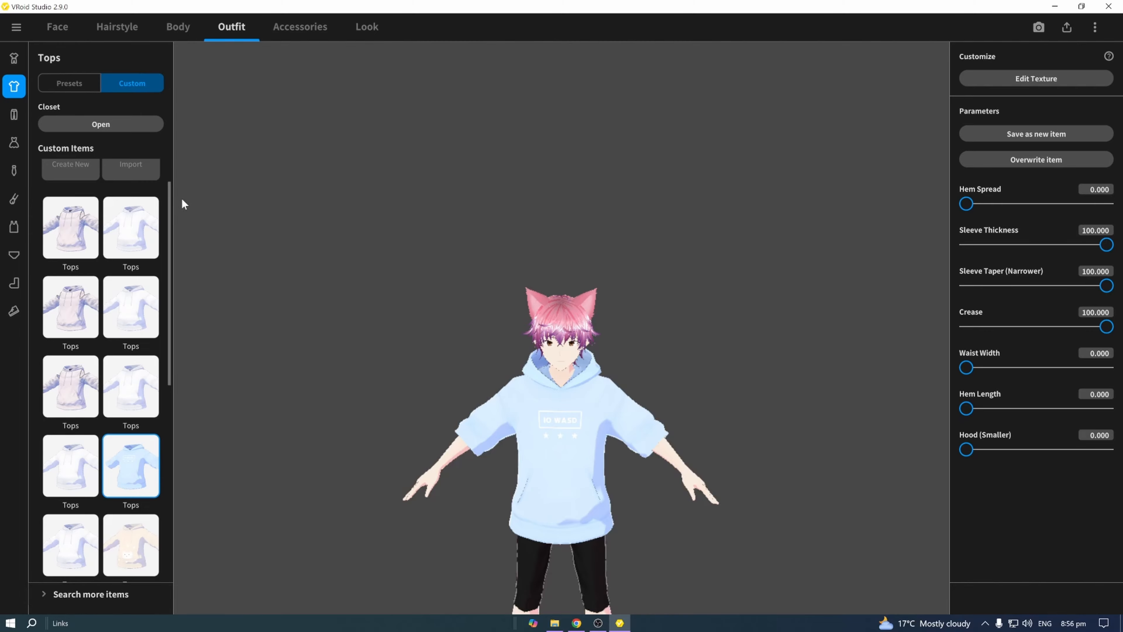
- Replace the avatar's bottoms with the loose black knee-length shorts preset, trying the plain black shorts first
{"action": "left_click", "coordinate": [13, 115]}
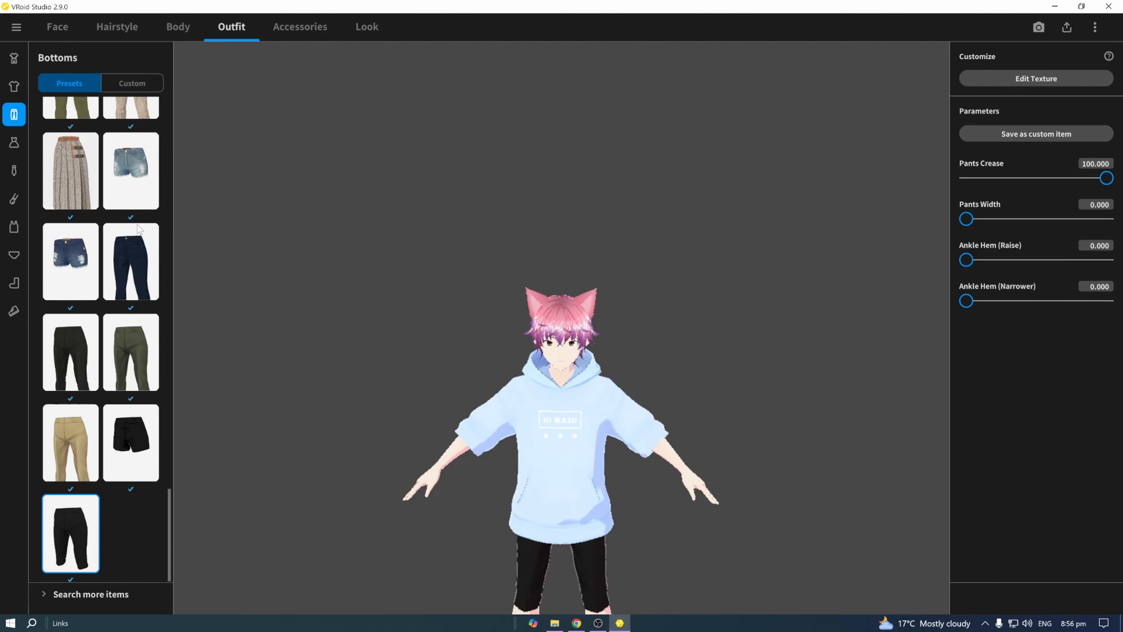
{"action": "scroll", "coordinate": [127, 386], "scroll_direction": "up", "scroll_amount": 10}
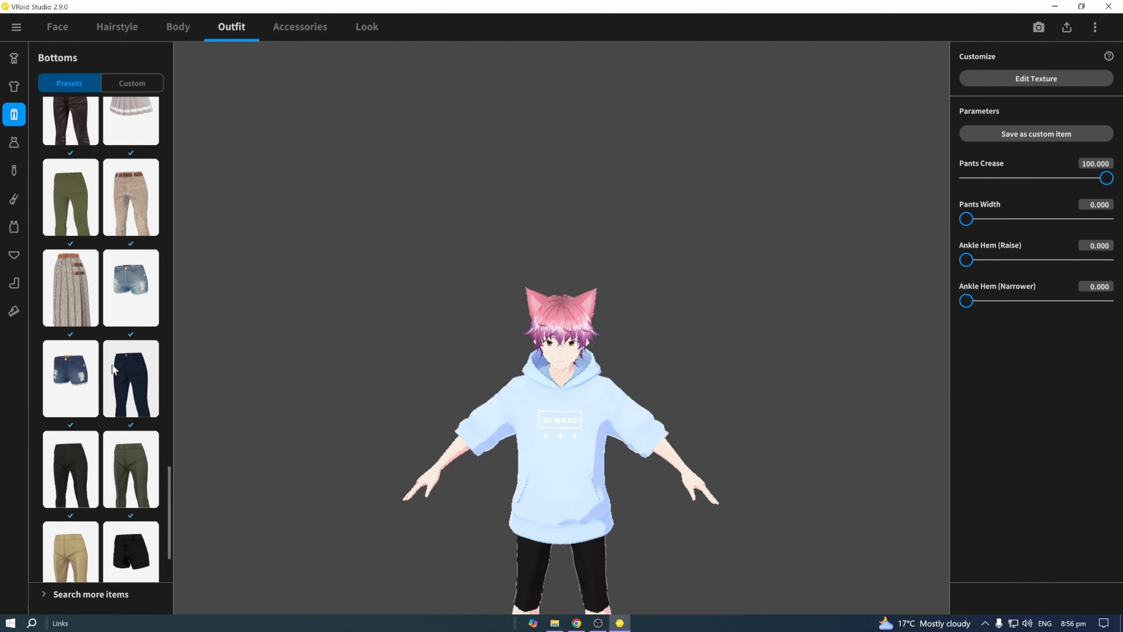
{"action": "scroll", "coordinate": [117, 321], "scroll_direction": "up", "scroll_amount": 6}
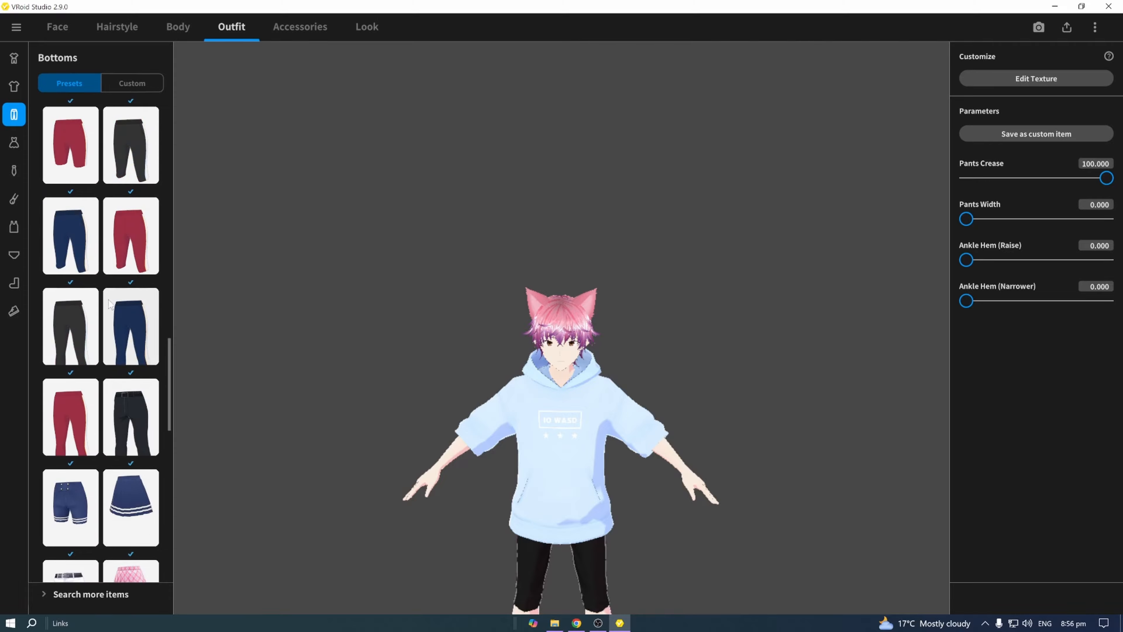
{"action": "left_click", "coordinate": [85, 273]}
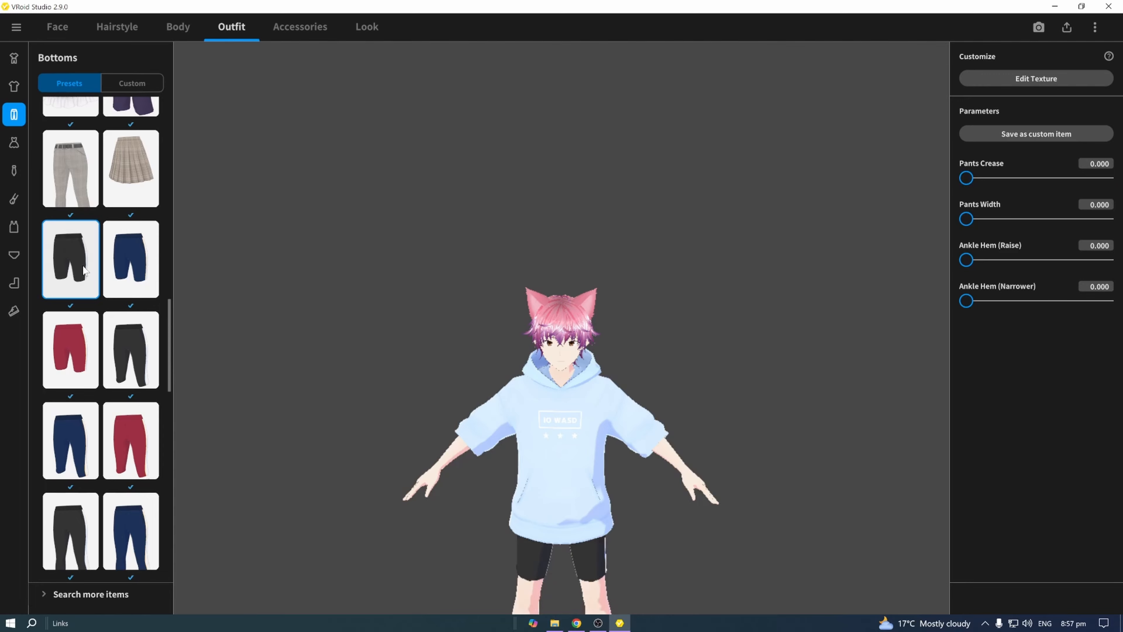
{"action": "scroll", "coordinate": [88, 270], "scroll_direction": "up", "scroll_amount": 5}
{"action": "scroll", "coordinate": [111, 259], "scroll_direction": "up", "scroll_amount": 1}
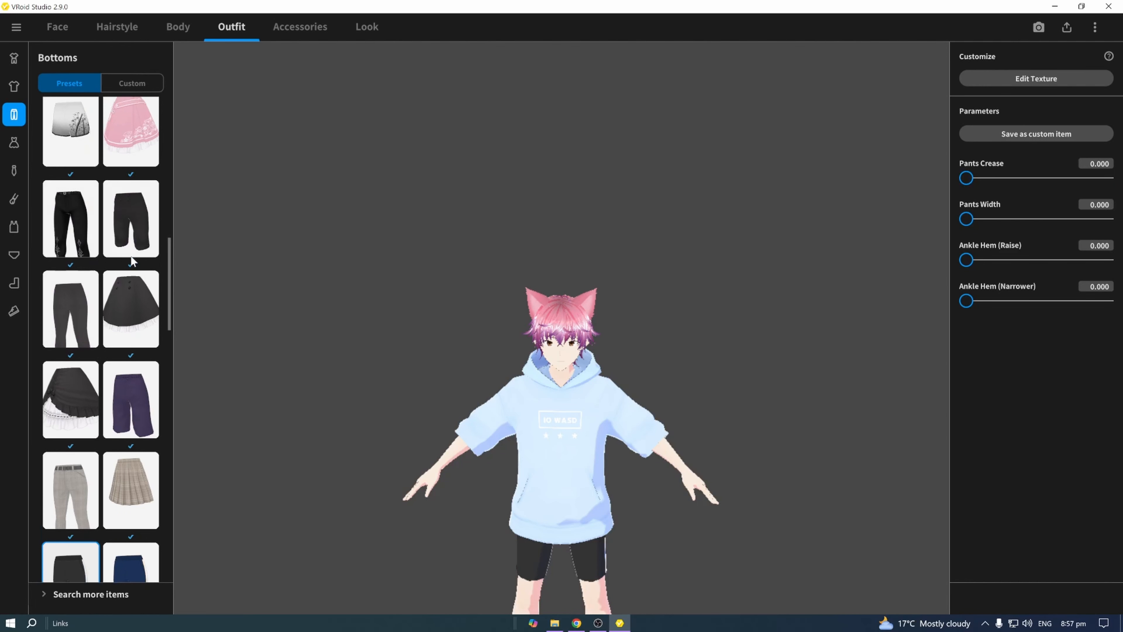
{"action": "left_click", "coordinate": [131, 250]}
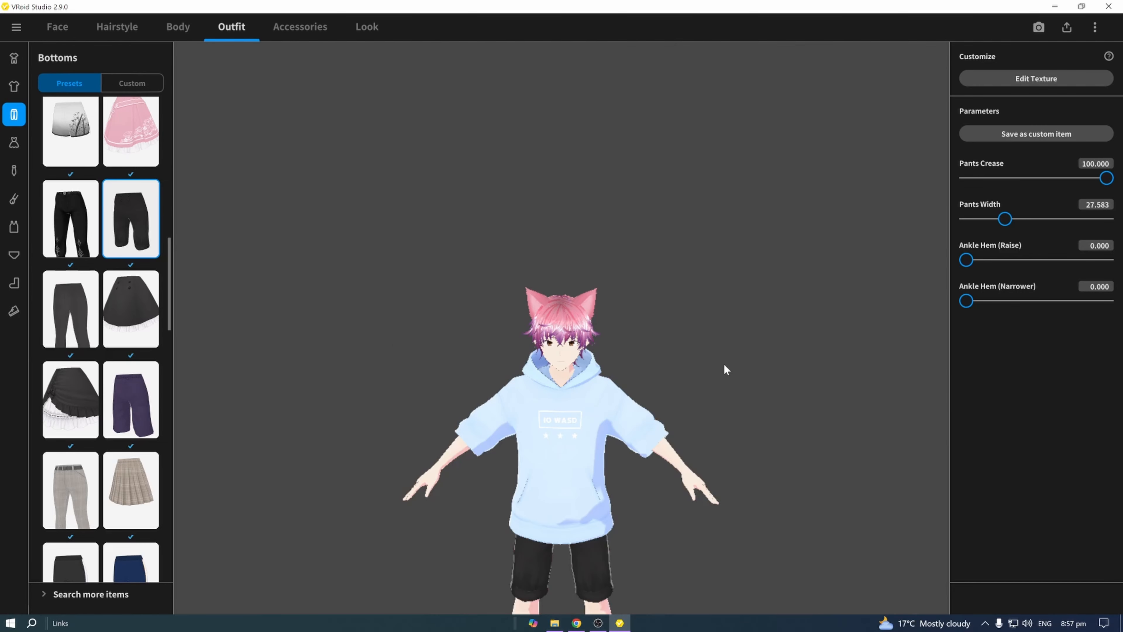
{"action": "right_click_drag", "start_coordinate": [724, 363], "coordinate": [667, 362]}
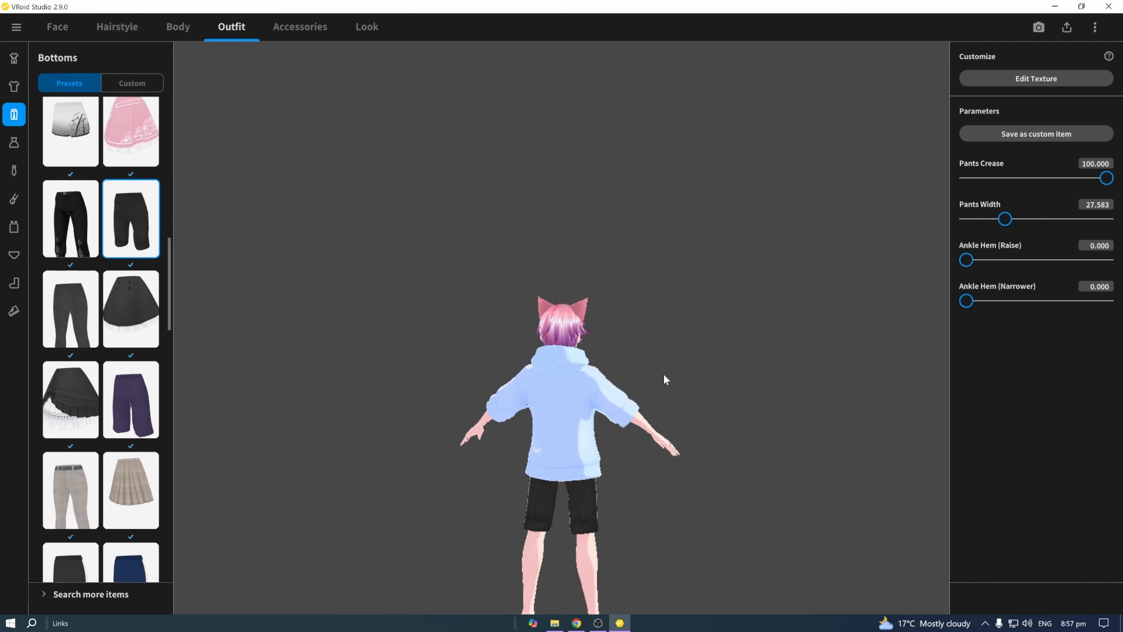
{"action": "right_click_drag", "start_coordinate": [747, 393], "coordinate": [693, 387]}
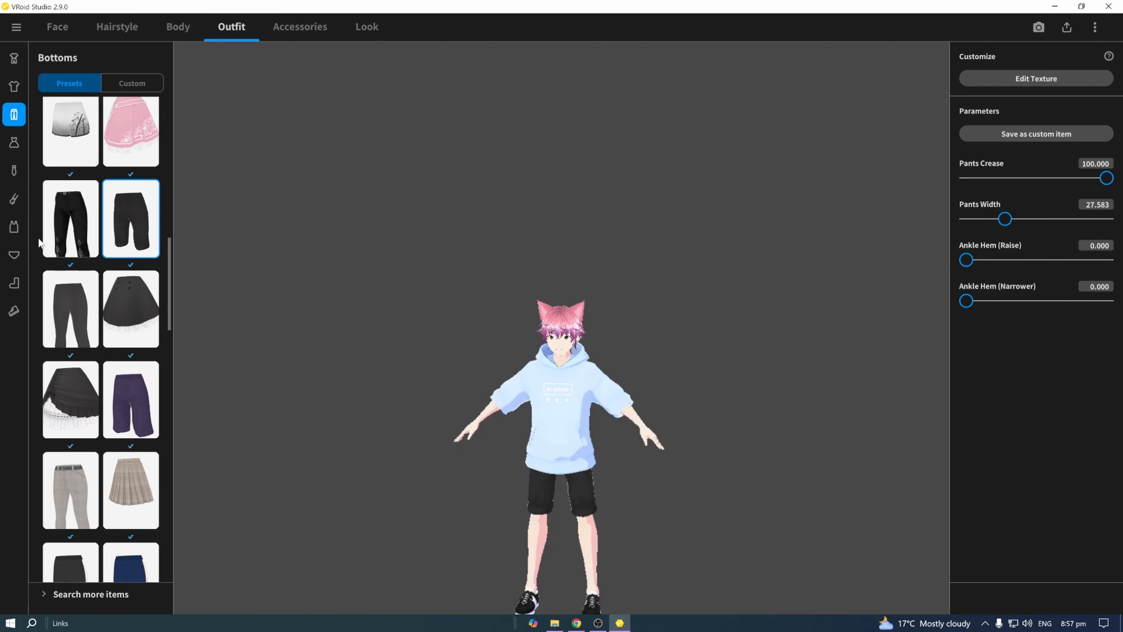
- Try the custom velcroSnPK and white laced shoes, and put the yellow custom clogs on the avatar
{"action": "left_click", "coordinate": [14, 311]}
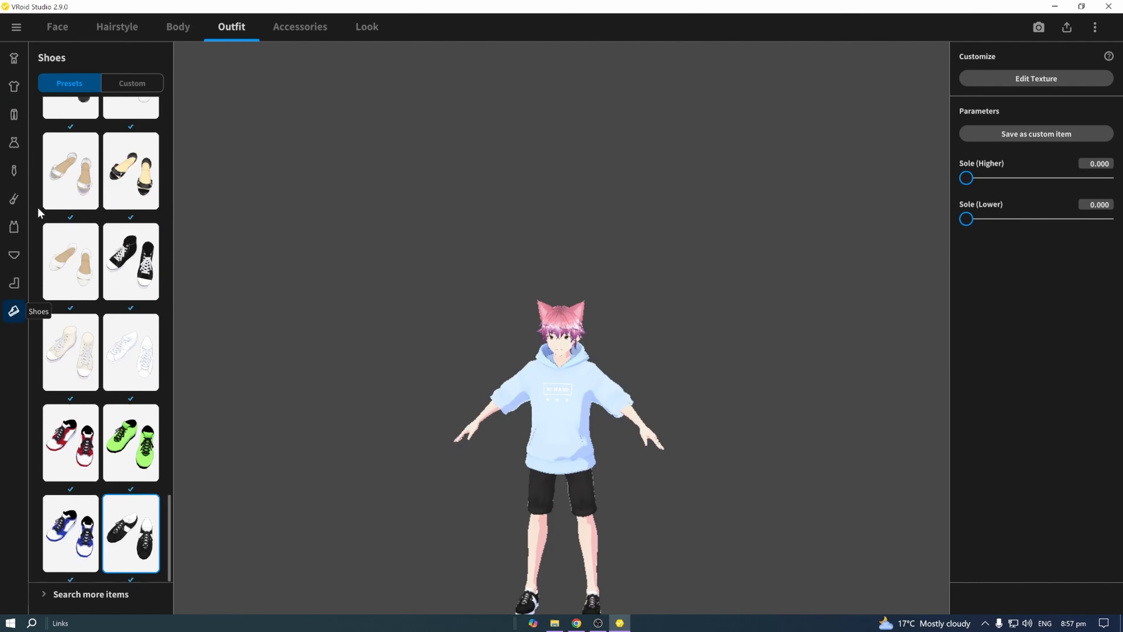
{"action": "left_click", "coordinate": [140, 85]}
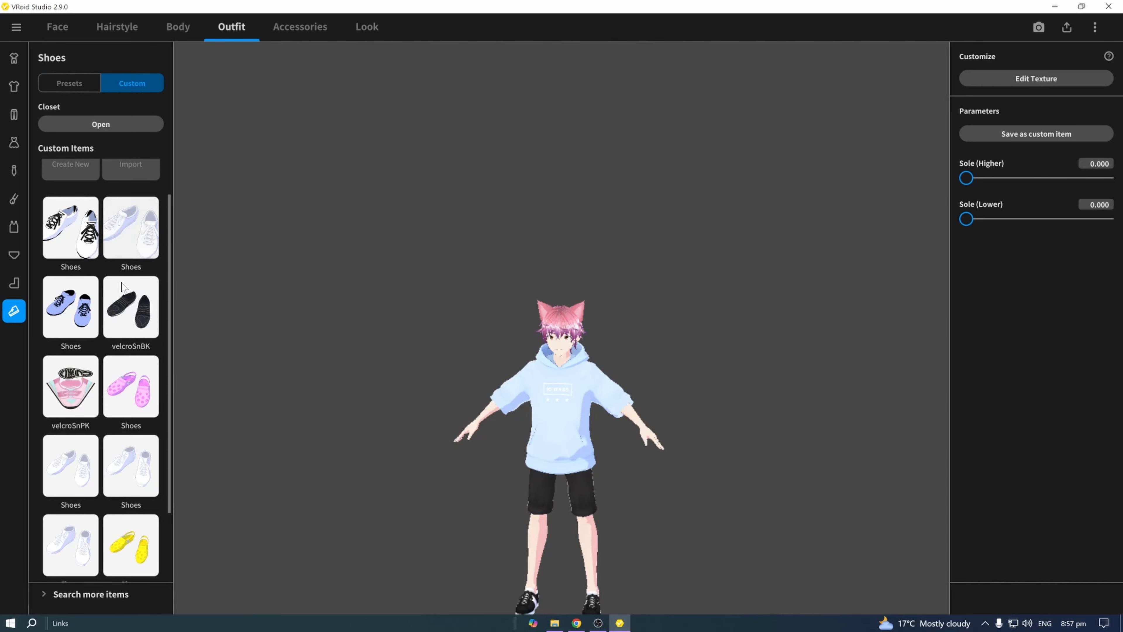
{"action": "left_click", "coordinate": [89, 388]}
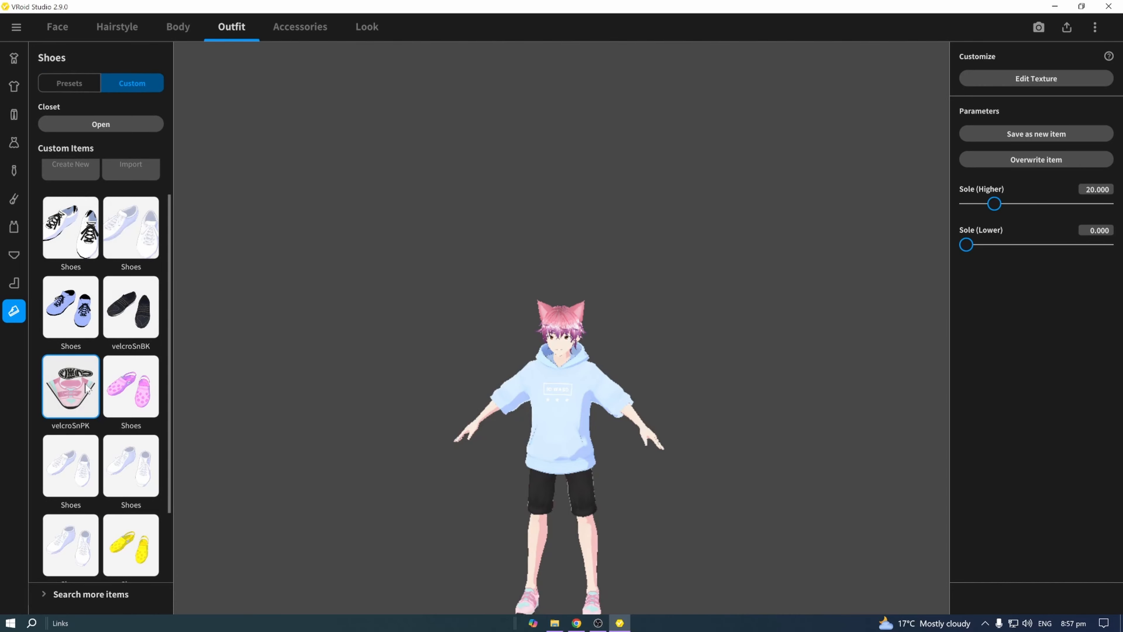
{"action": "left_click", "coordinate": [82, 251]}
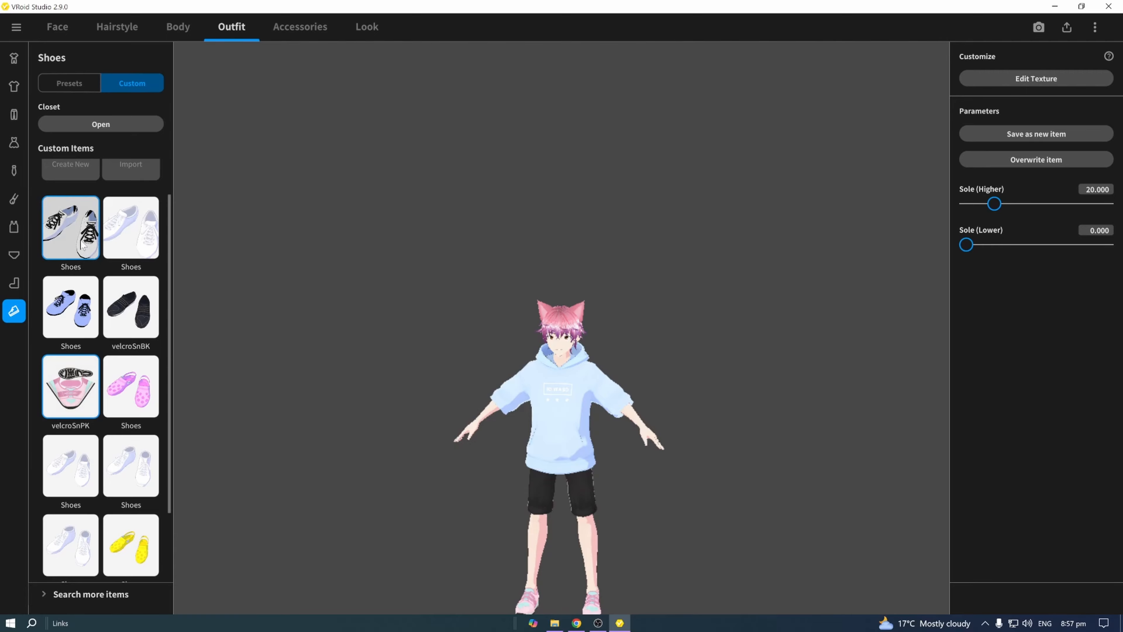
{"action": "left_click", "coordinate": [138, 554]}
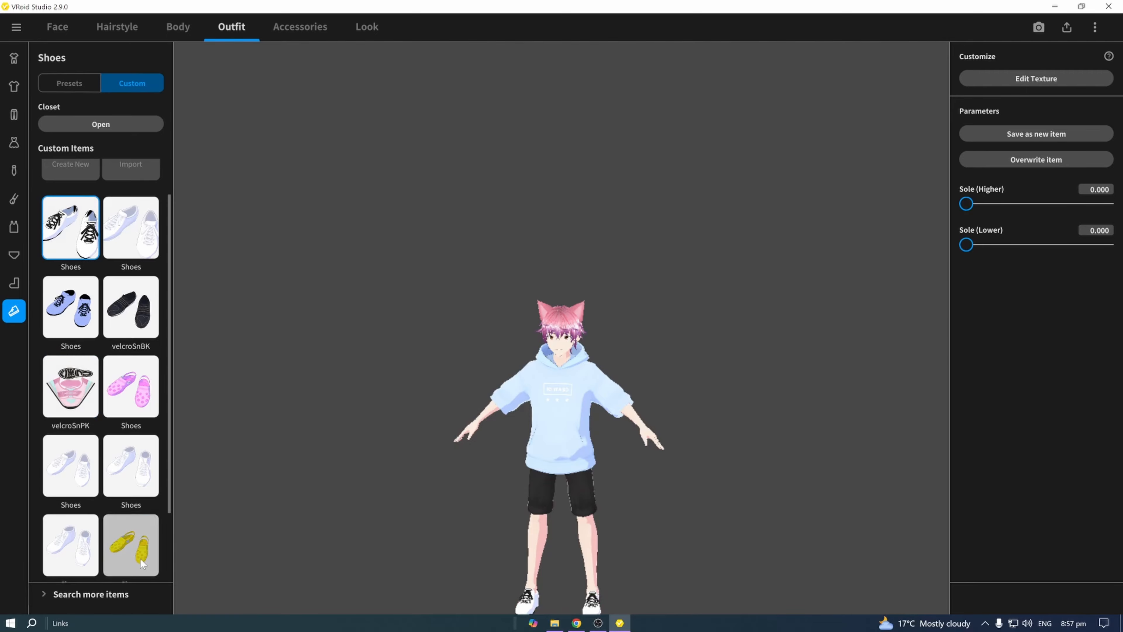
{"action": "right_click_drag", "start_coordinate": [617, 535], "coordinate": [446, 532]}
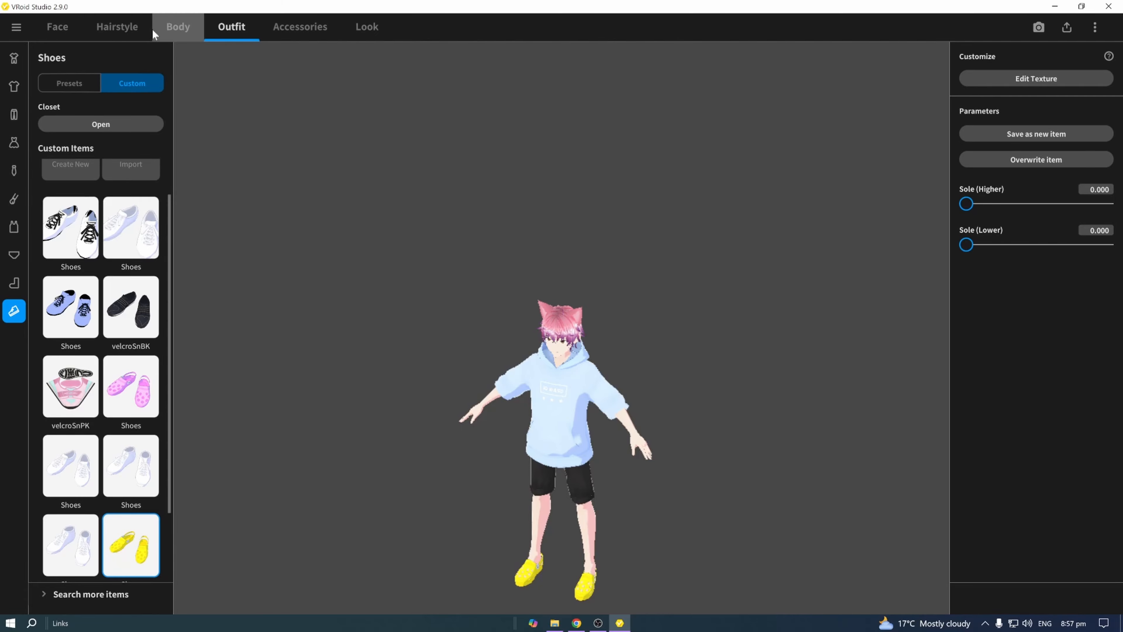
- Open the body skin texture for editing and start exporting its Default Design layer as a PNG image
{"action": "left_click", "coordinate": [185, 32]}
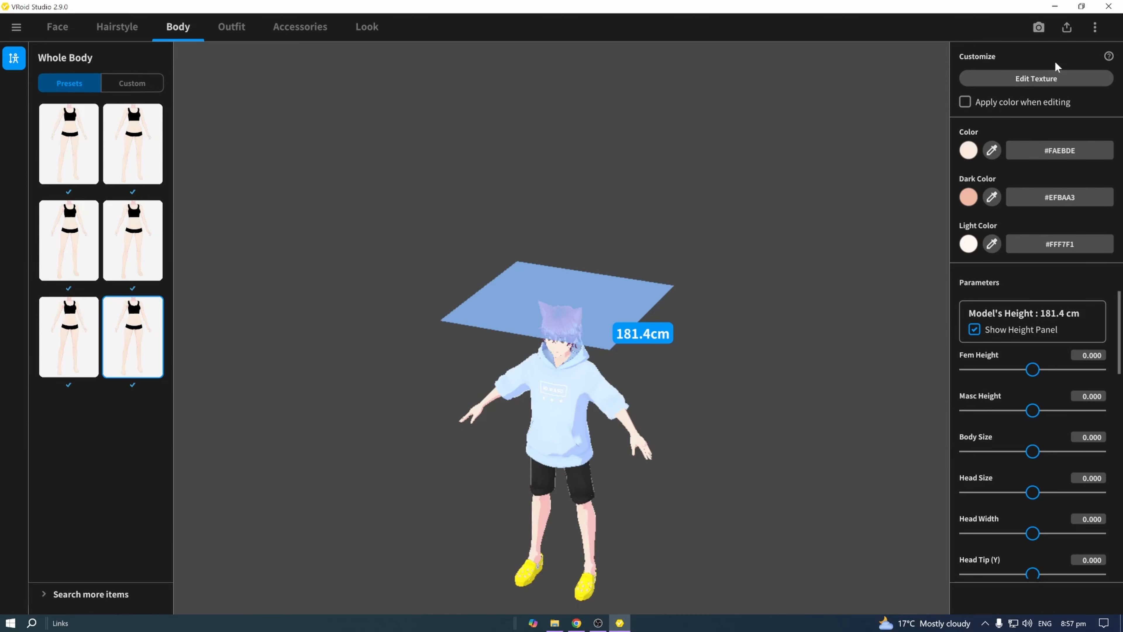
{"action": "left_click", "coordinate": [1062, 80]}
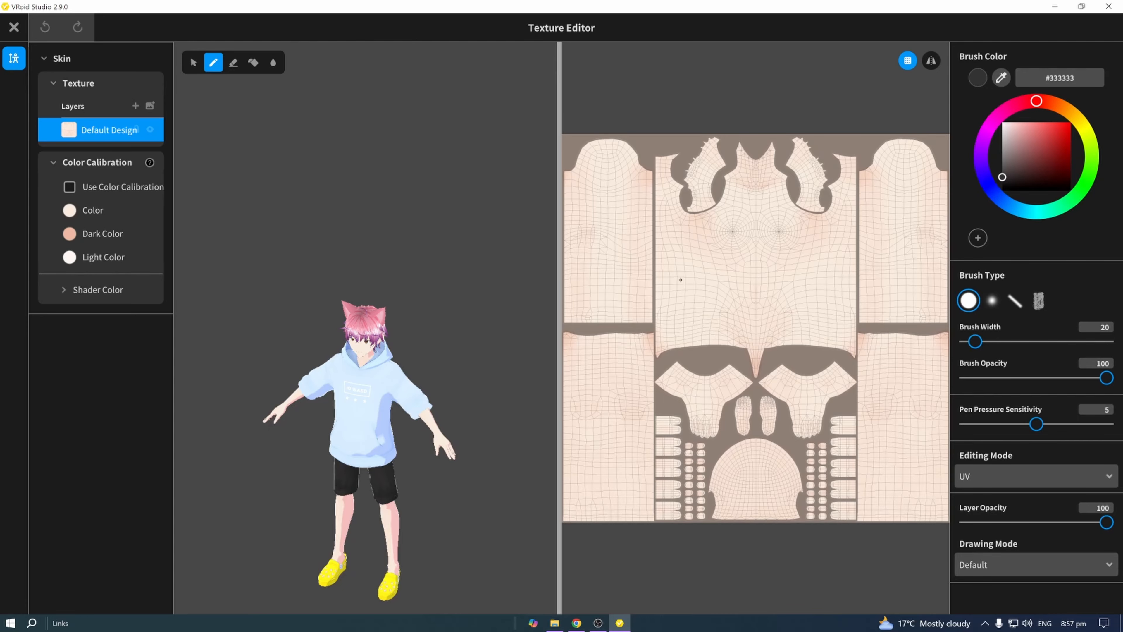
{"action": "right_click", "coordinate": [102, 136]}
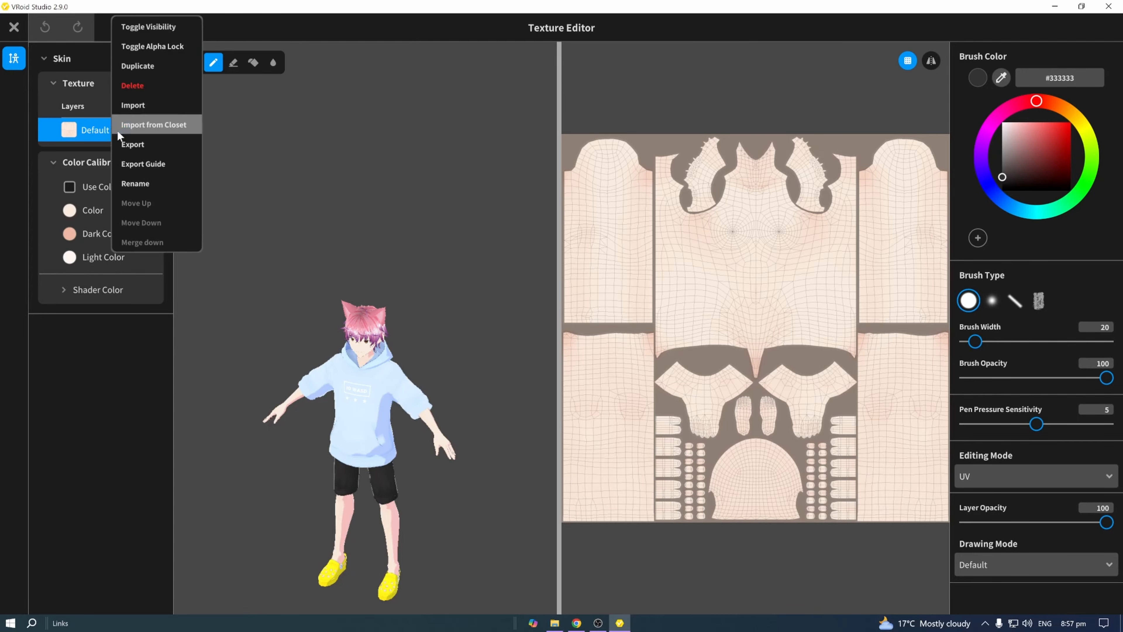
{"action": "left_click", "coordinate": [128, 144]}
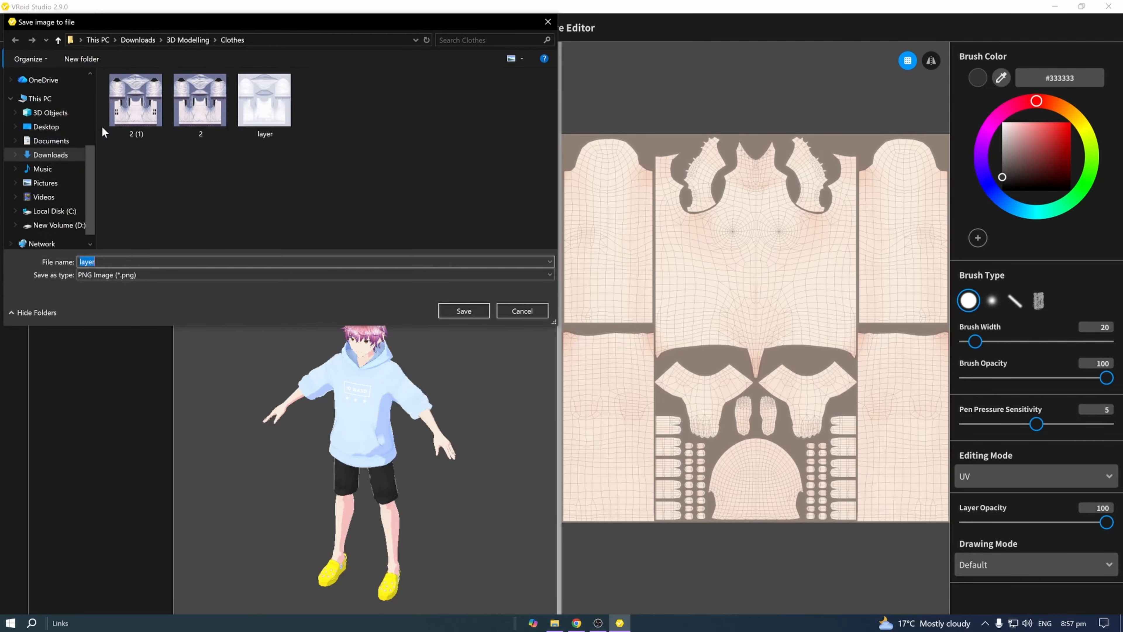
- Create a folder named skins inside 3D Modelling and save the exported skin texture there as the PNG image layer
{"action": "left_click", "coordinate": [188, 40]}
{"action": "scroll", "coordinate": [343, 163], "scroll_direction": "down", "scroll_amount": 5}
{"action": "right_click", "coordinate": [297, 180]}
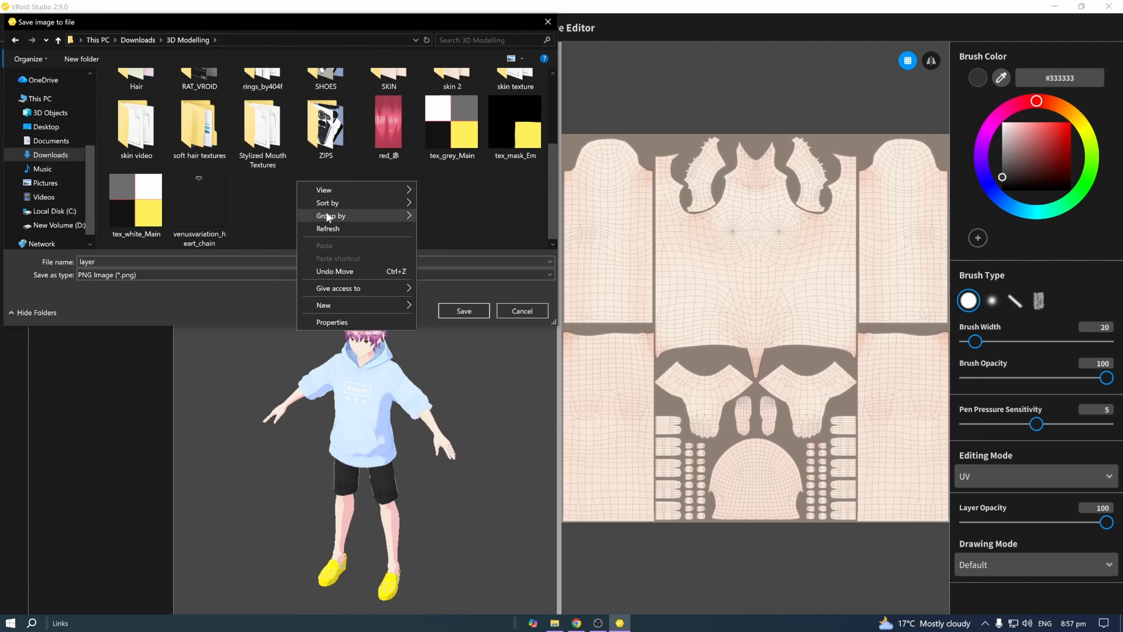
{"action": "mouse_move", "coordinate": [334, 305]}
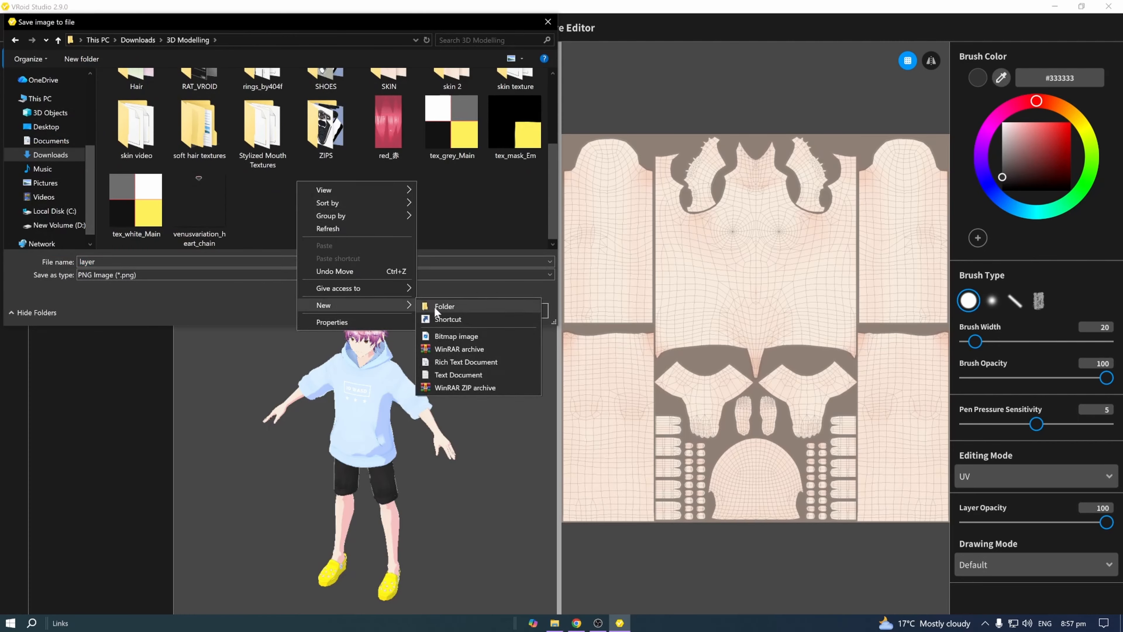
{"action": "left_click", "coordinate": [438, 307]}
{"action": "type", "text": "skins"}
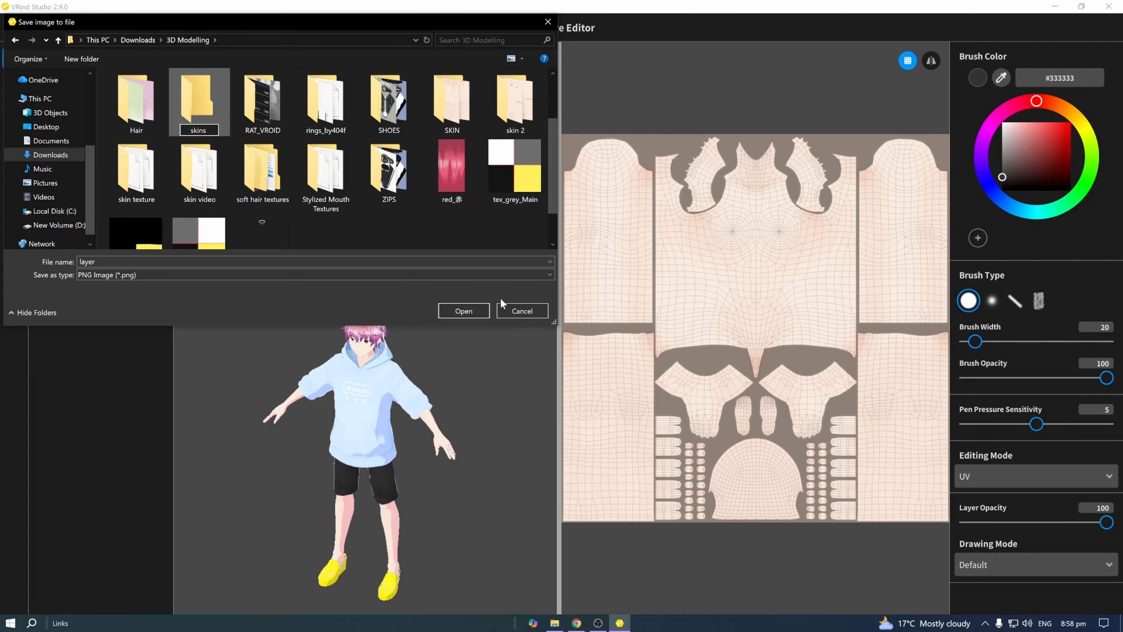
{"action": "key", "text": "Return"}
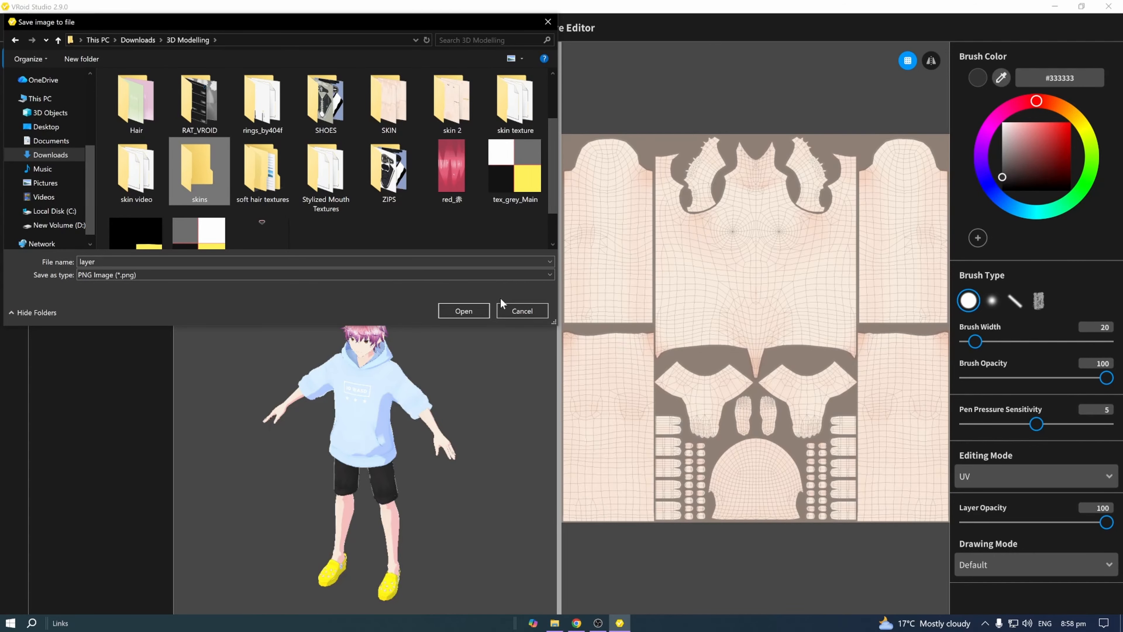
{"action": "double_click", "coordinate": [200, 163]}
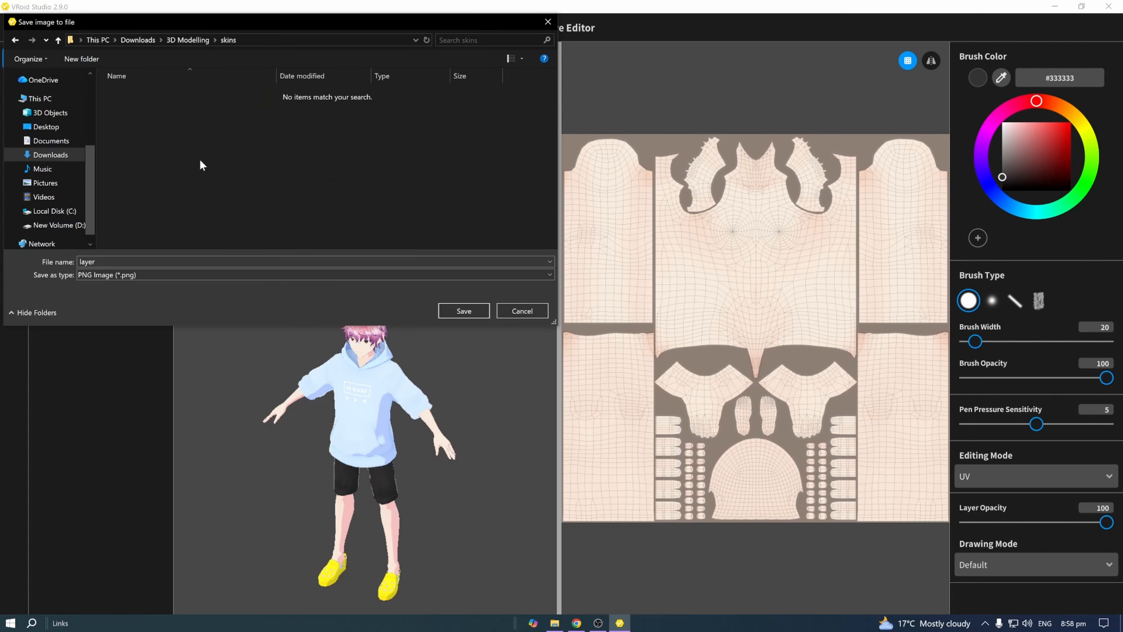
{"action": "left_click", "coordinate": [481, 309]}
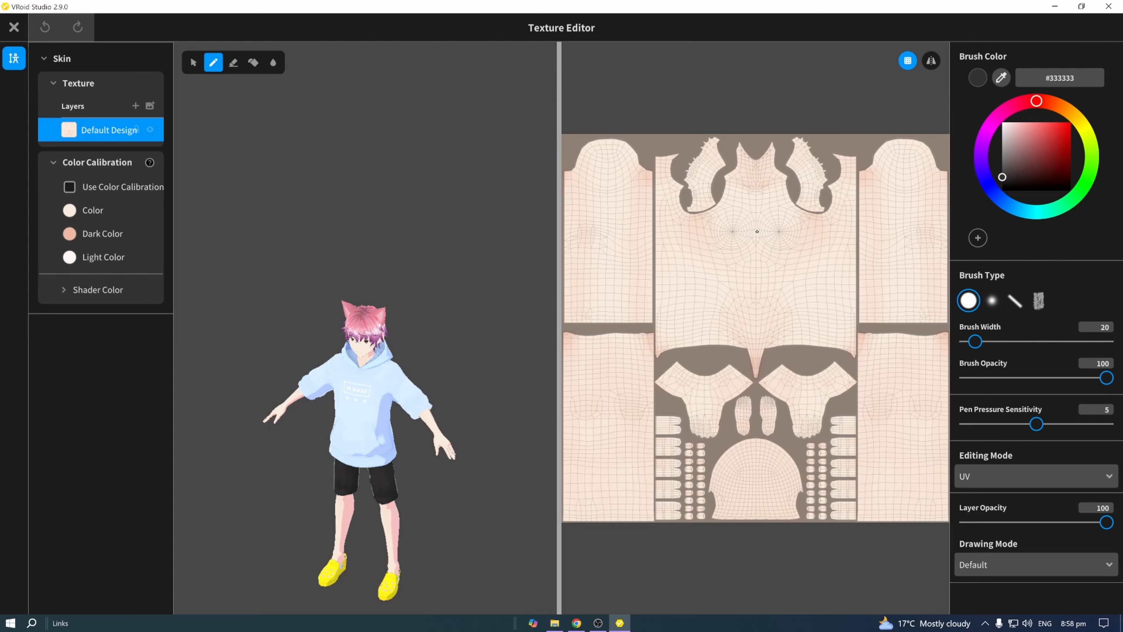
- Mark the corners of the arm and leg sections of the skin texture with #333333 brush dots
{"action": "left_click", "coordinate": [566, 173]}
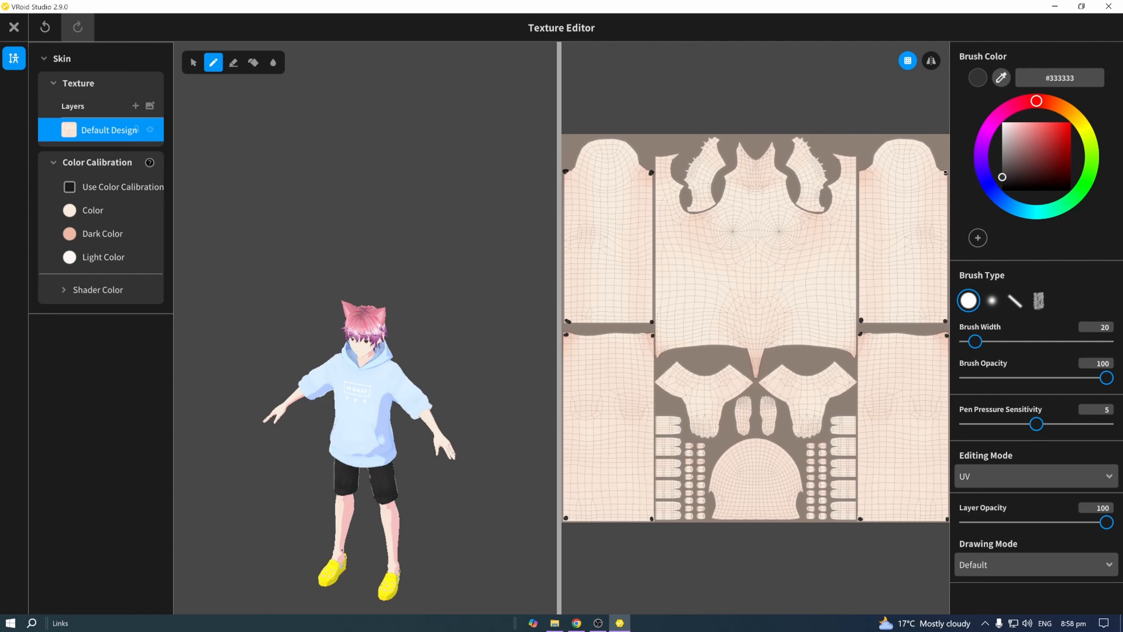
{"action": "left_click", "coordinate": [859, 172]}
- Paint a dark reference line all the way around the avatar's neck, closing the gaps at the texture seams
{"action": "scroll", "coordinate": [437, 463], "scroll_direction": "up", "scroll_amount": 3}
{"action": "scroll", "coordinate": [437, 463], "scroll_direction": "up", "scroll_amount": 5}
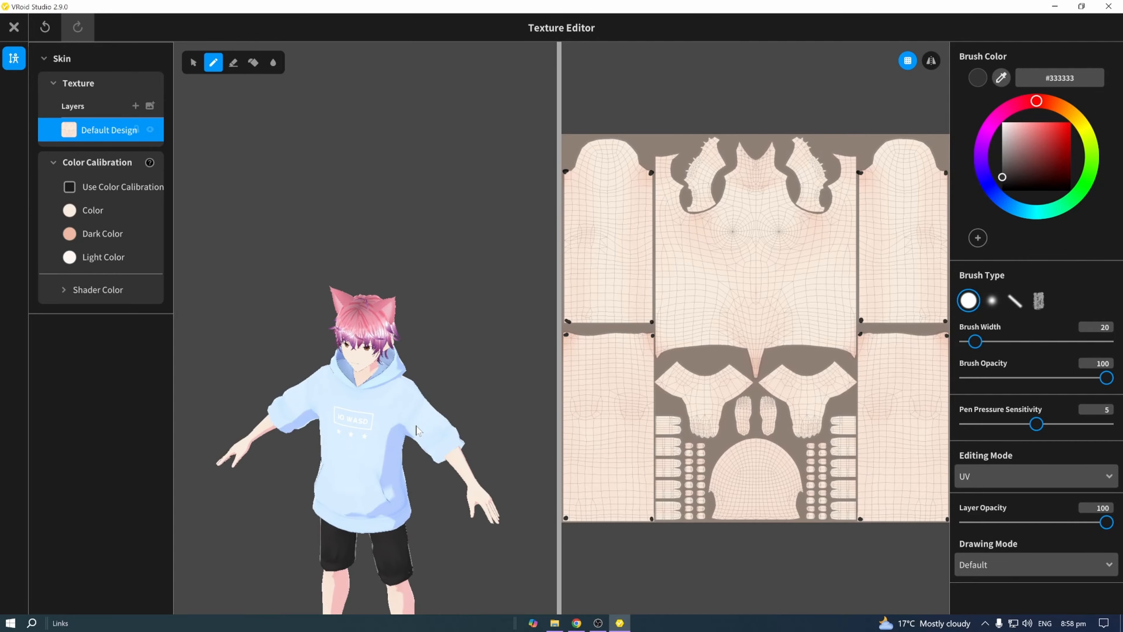
{"action": "scroll", "coordinate": [423, 422], "scroll_direction": "up", "scroll_amount": 3}
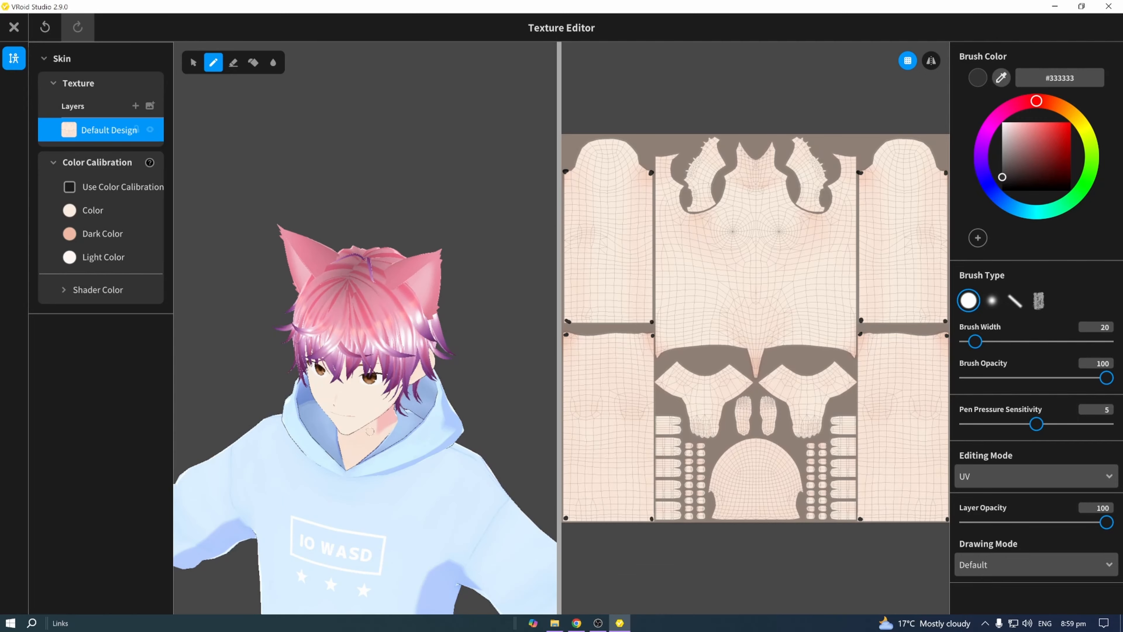
{"action": "mouse_move", "coordinate": [369, 429]}
{"action": "left_mouse_down"}
{"action": "mouse_move", "coordinate": [393, 415]}
{"action": "mouse_move", "coordinate": [346, 432]}
{"action": "left_mouse_up"}
{"action": "right_click_drag", "start_coordinate": [498, 389], "coordinate": [509, 413]}
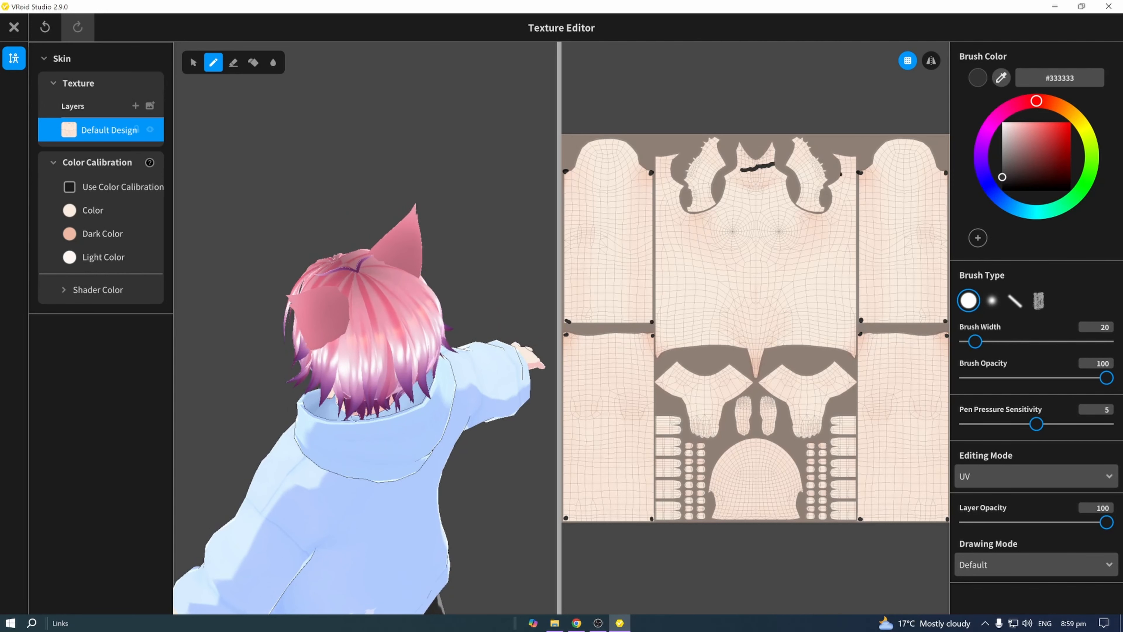
{"action": "left_click_drag", "start_coordinate": [357, 411], "coordinate": [388, 397]}
{"action": "right_click_drag", "start_coordinate": [472, 268], "coordinate": [443, 265]}
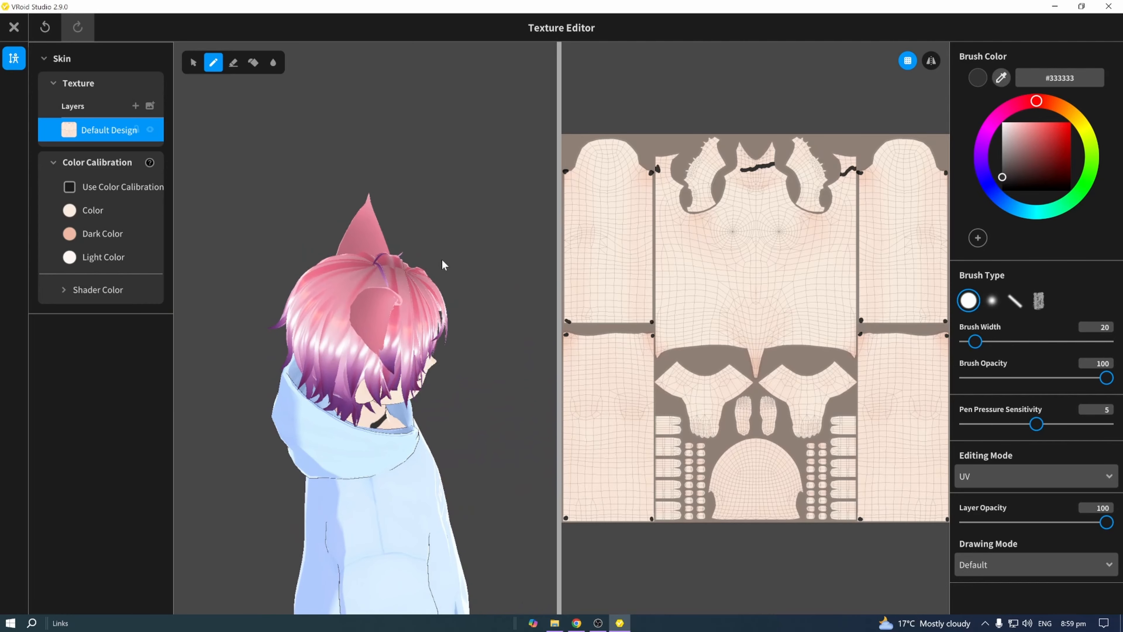
{"action": "left_click_drag", "start_coordinate": [340, 411], "coordinate": [382, 423]}
{"action": "left_click_drag", "start_coordinate": [660, 173], "coordinate": [664, 175]}
{"action": "left_click_drag", "start_coordinate": [841, 172], "coordinate": [846, 173]}
{"action": "right_click_drag", "start_coordinate": [517, 384], "coordinate": [491, 381]}
{"action": "scroll", "coordinate": [484, 374], "scroll_direction": "down", "scroll_amount": 3}
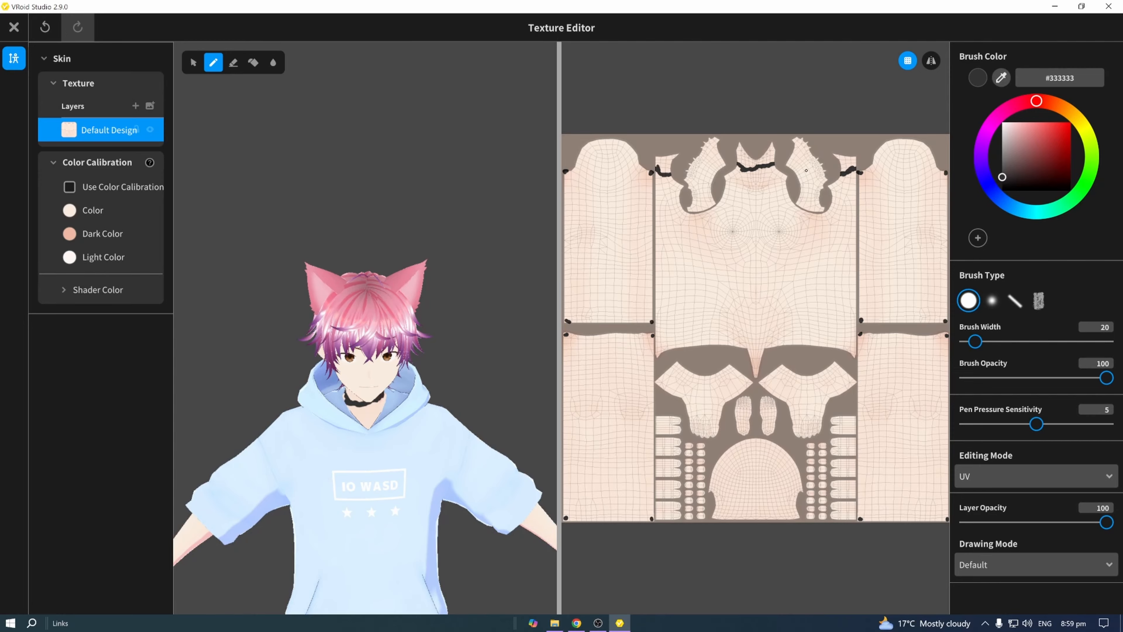
- Paint a dark reference band around the avatar's left wrist on the skin texture
{"action": "scroll", "coordinate": [748, 188], "scroll_direction": "down", "scroll_amount": 1}
{"action": "scroll", "coordinate": [521, 356], "scroll_direction": "down", "scroll_amount": 4}
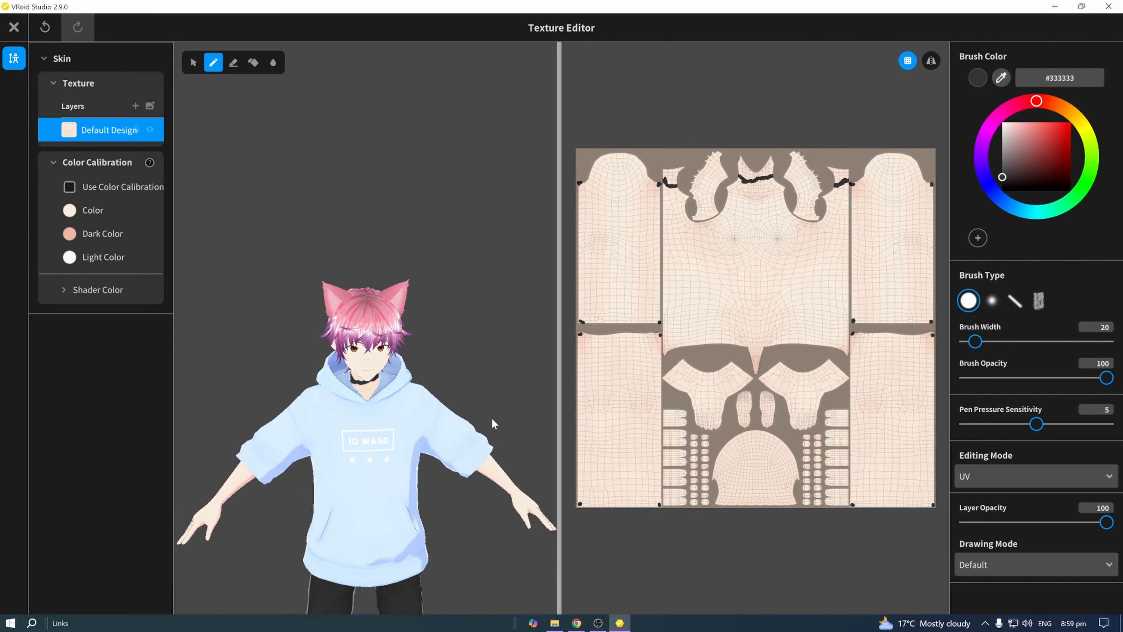
{"action": "right_click_drag", "start_coordinate": [511, 447], "coordinate": [439, 512]}
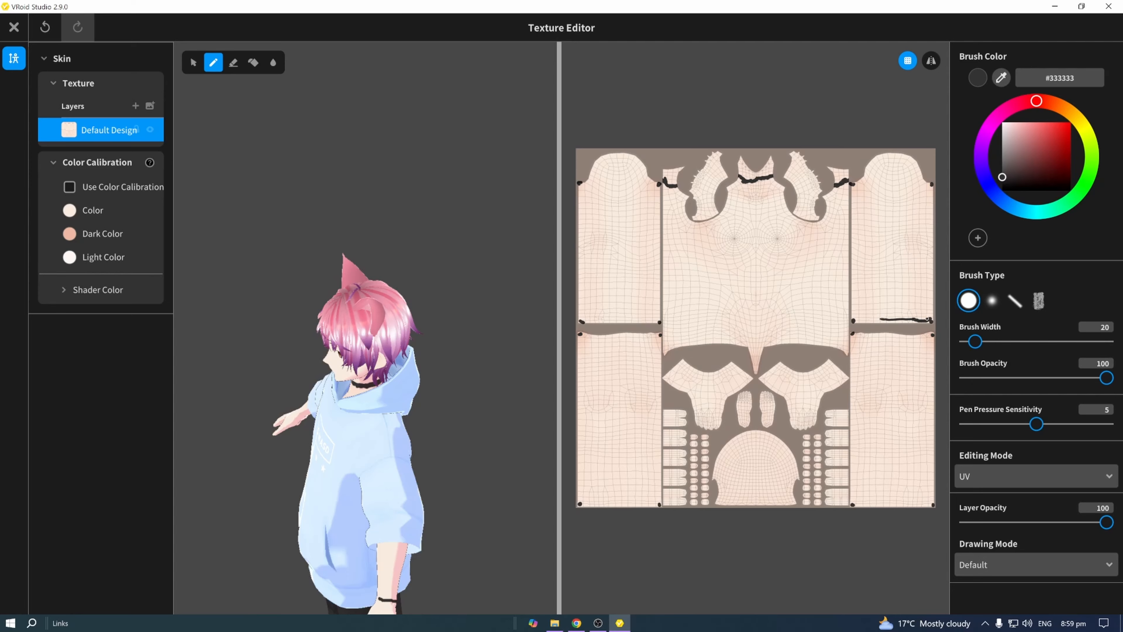
{"action": "left_click_drag", "start_coordinate": [927, 319], "coordinate": [851, 316]}
{"action": "right_click_drag", "start_coordinate": [462, 415], "coordinate": [485, 415]}
{"action": "scroll", "coordinate": [485, 419], "scroll_direction": "down", "scroll_amount": 4}
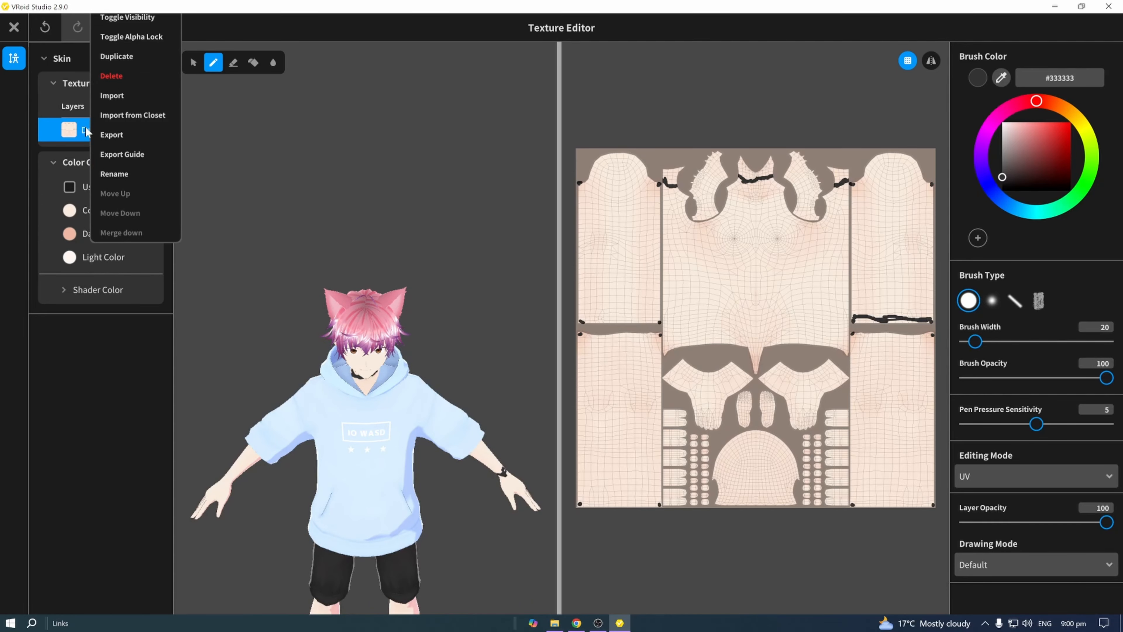
- Export the marked Default Design layer as a PNG named layer reference in the skins folder
{"action": "left_click", "coordinate": [117, 134]}
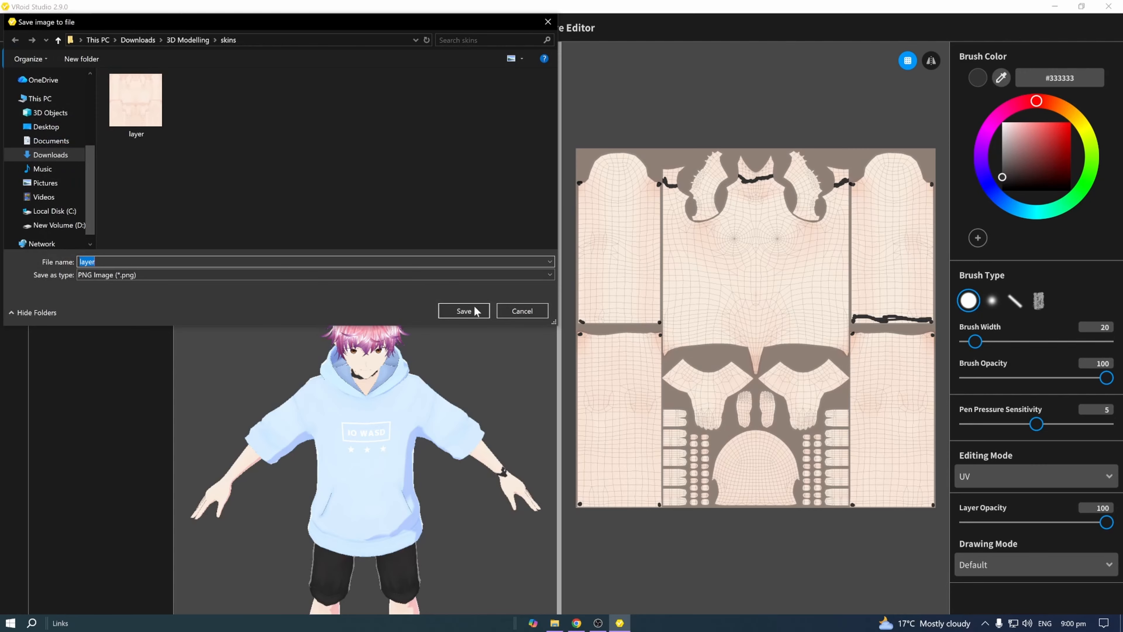
{"action": "type", "text": "lay"}
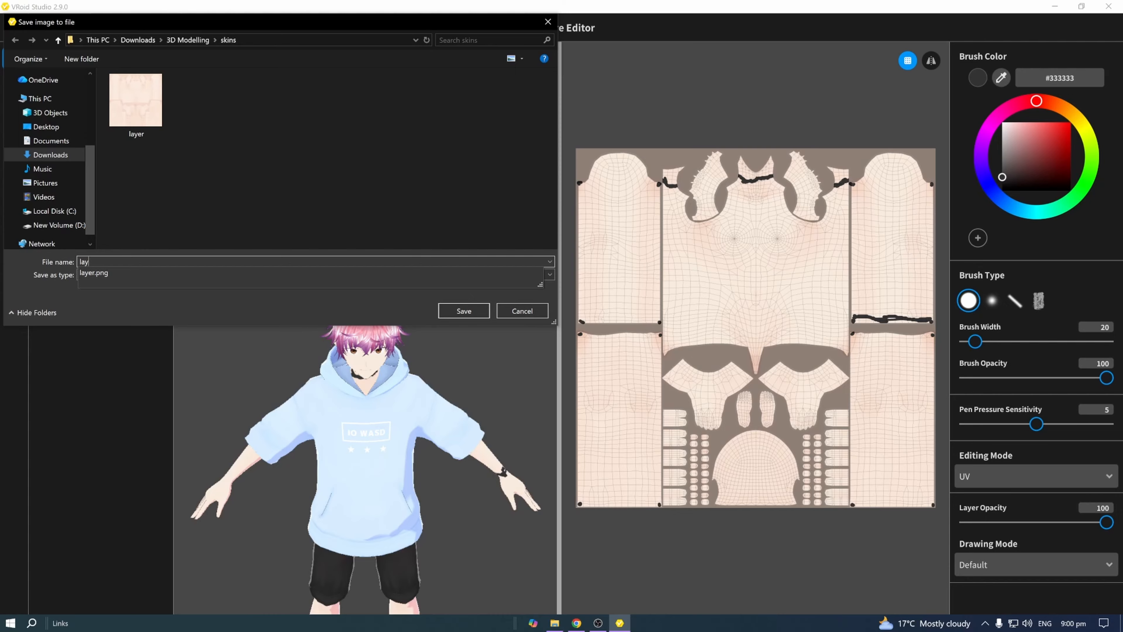
{"action": "type", "text": "er reference"}
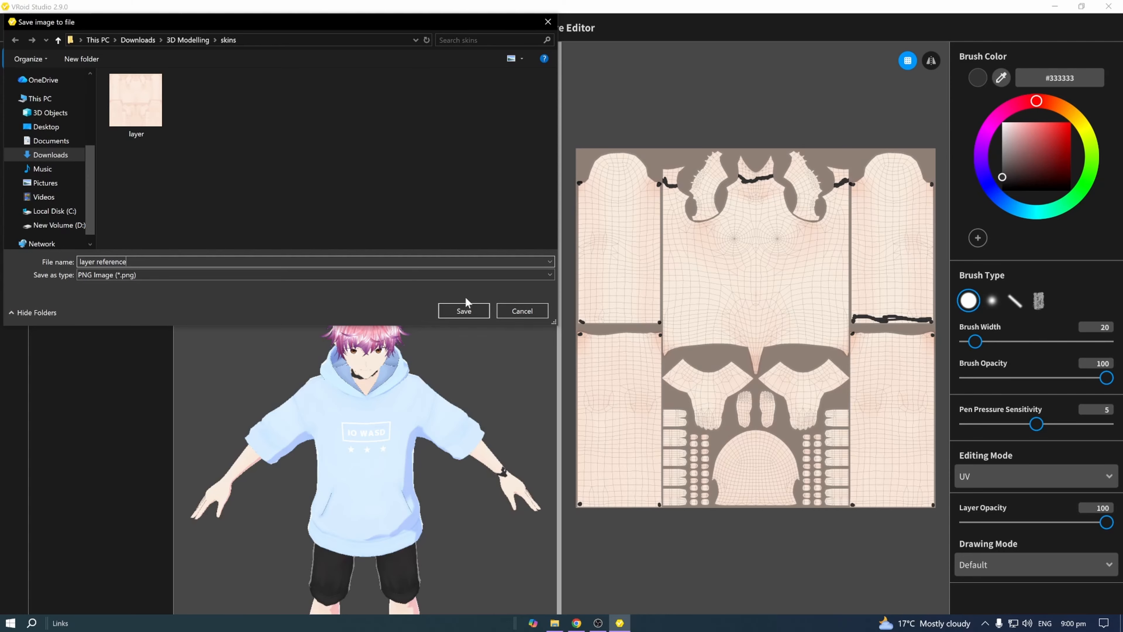
{"action": "key", "text": "Return"}
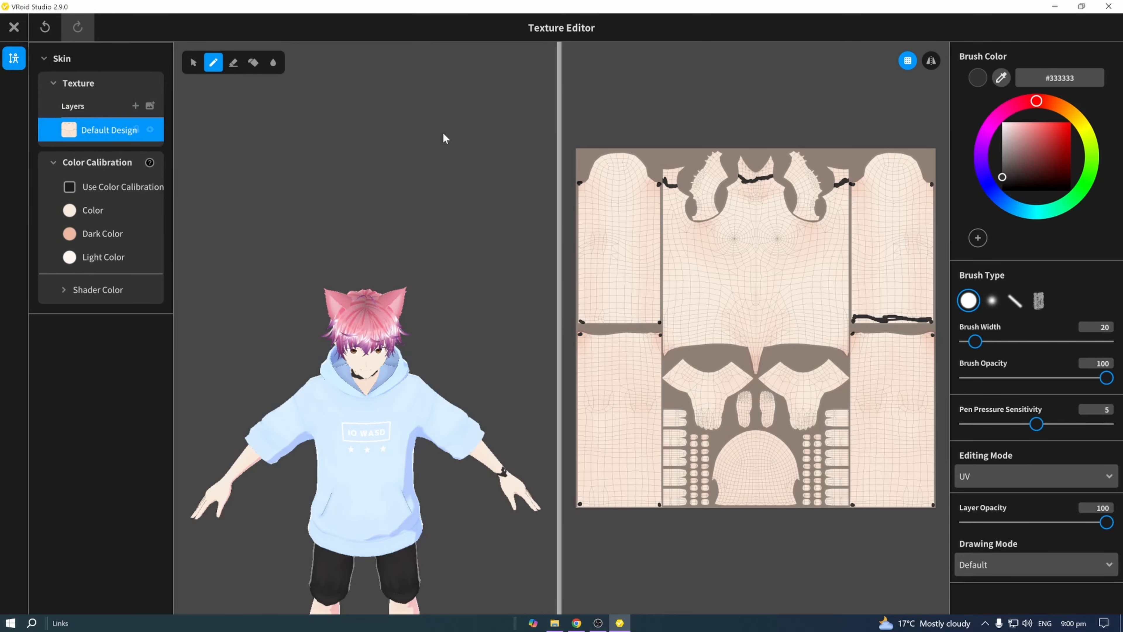
- Launch GIMP and open both layer reference.png and layer.png from the skins folder
{"action": "key", "text": "super"}
{"action": "type", "text": "gimp"}
{"action": "key", "text": "Return"}
{"action": "key", "text": "ctrl+o"}
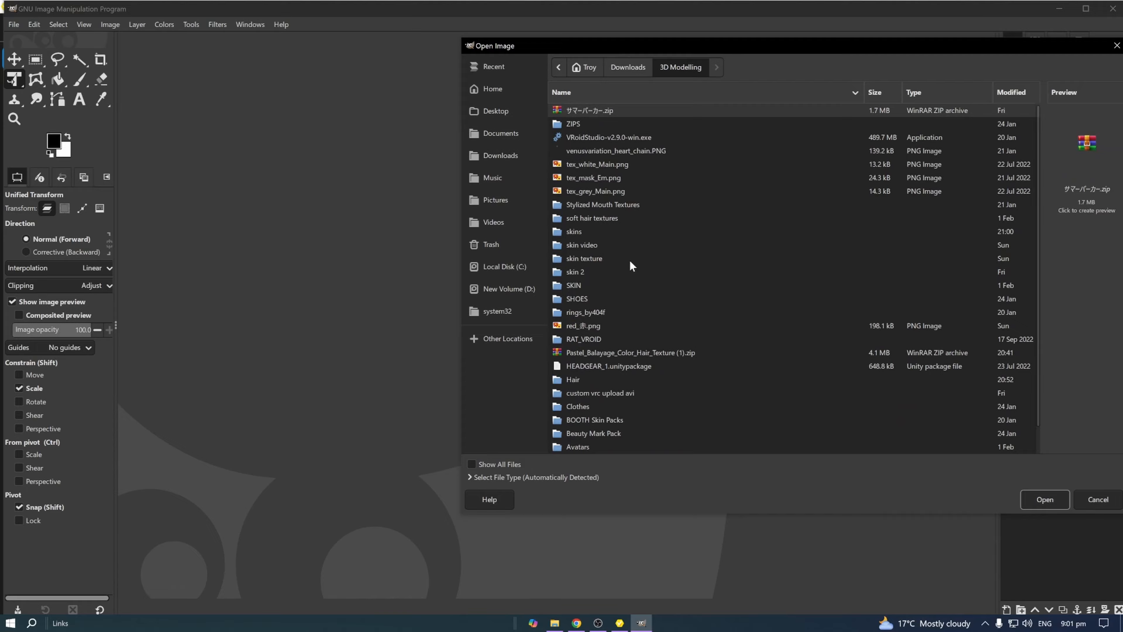
{"action": "left_click", "coordinate": [577, 233]}
{"action": "double_click", "coordinate": [574, 231]}
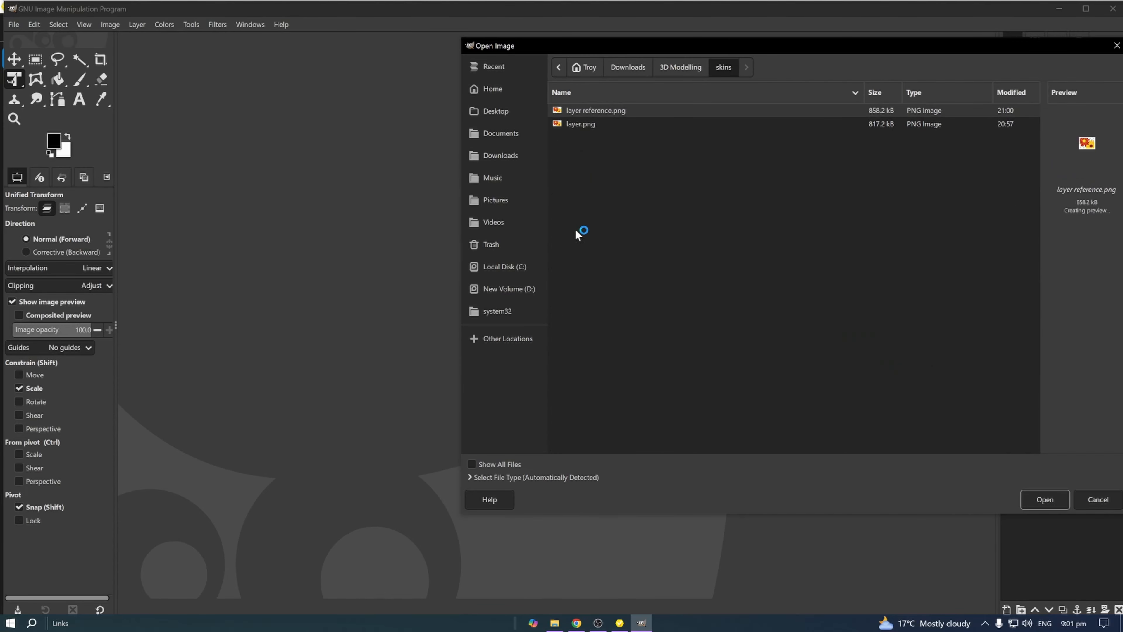
{"action": "left_click_drag", "start_coordinate": [595, 195], "coordinate": [585, 116]}
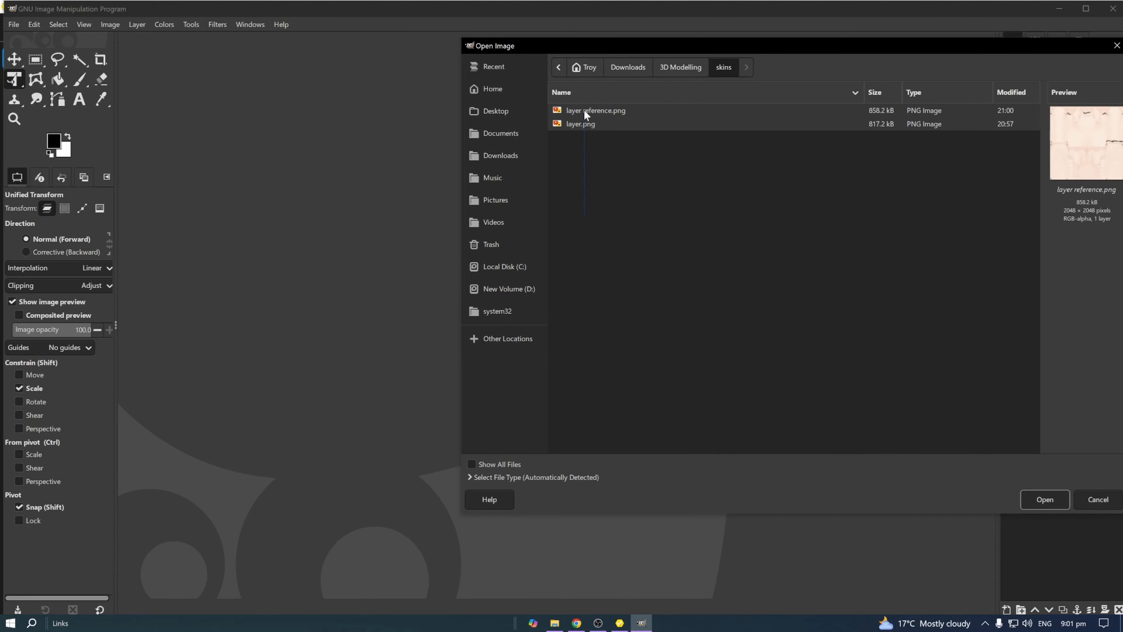
{"action": "left_click", "coordinate": [1033, 495]}
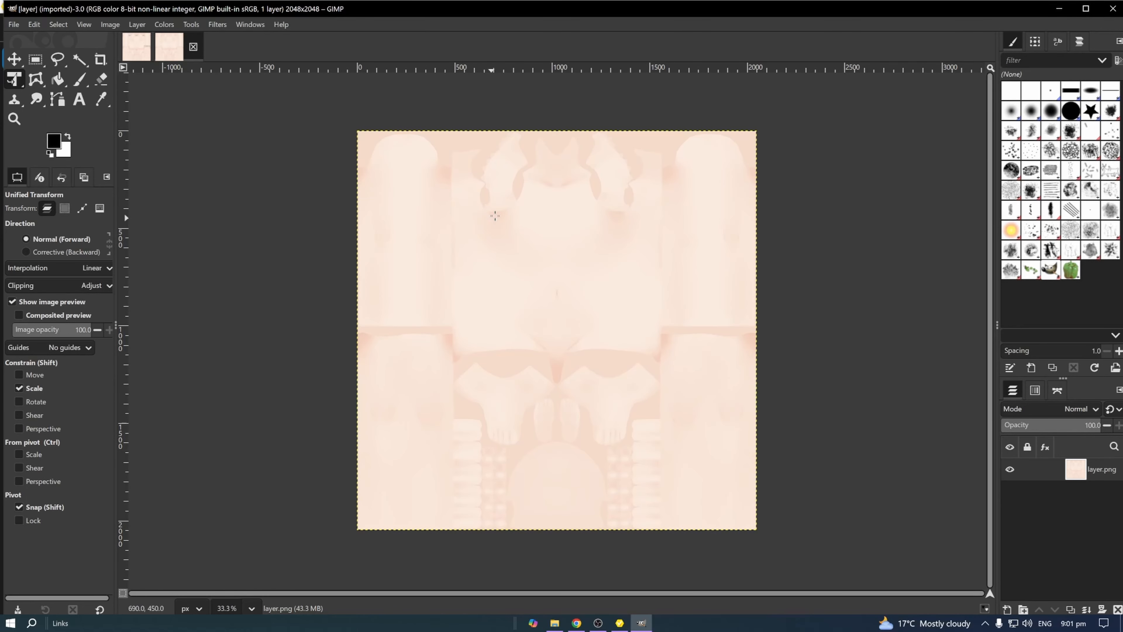
- Copy the layer reference image and paste it as a new layer over the clean texture in the layer image
{"action": "left_click", "coordinate": [139, 46]}
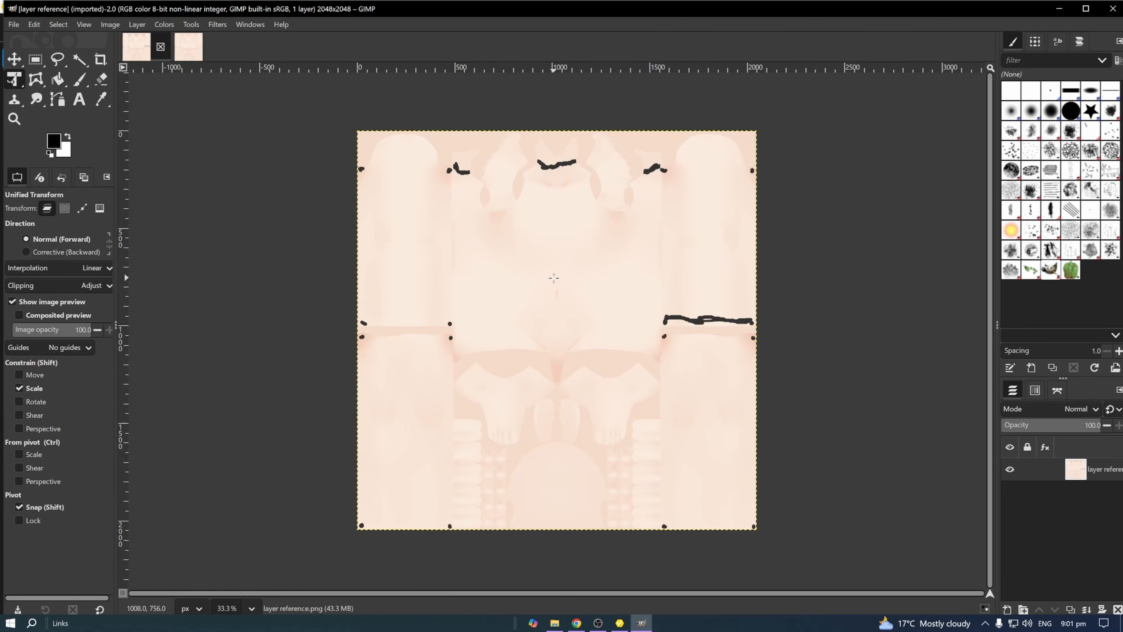
{"action": "key", "text": "ctrl+c"}
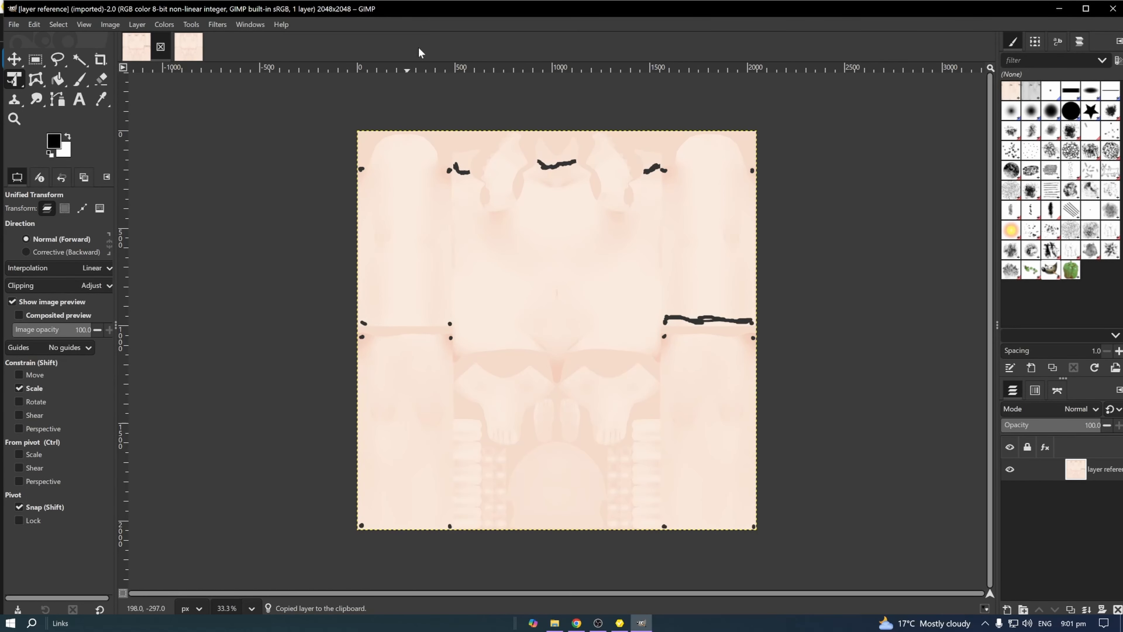
{"action": "left_click", "coordinate": [182, 45]}
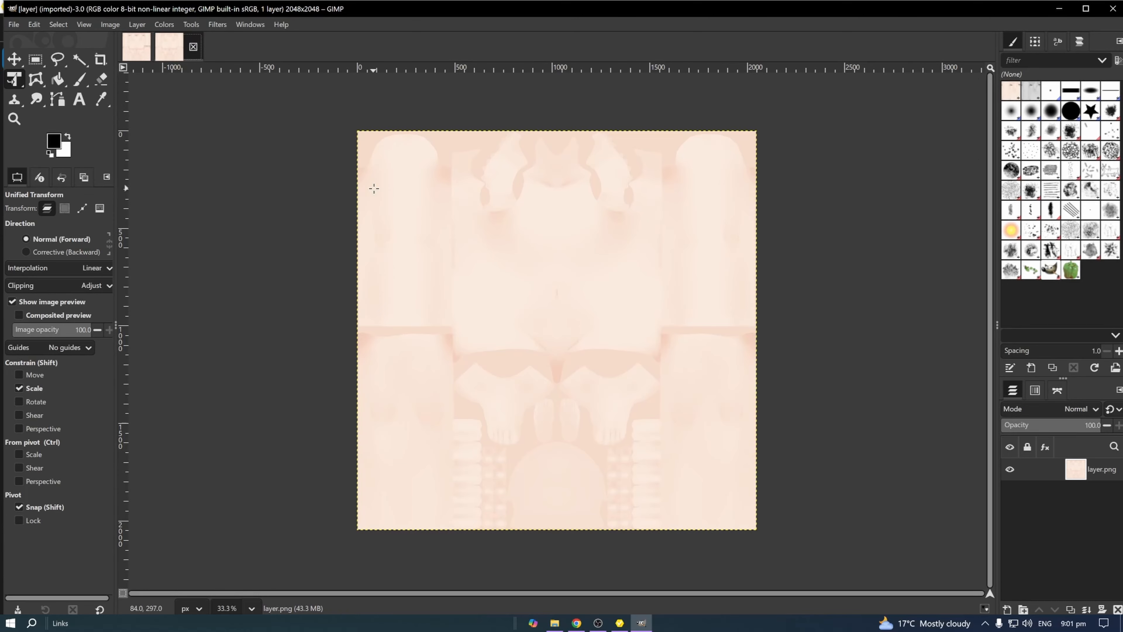
{"action": "key", "text": "ctrl+v"}
{"action": "left_click", "coordinate": [483, 296]}
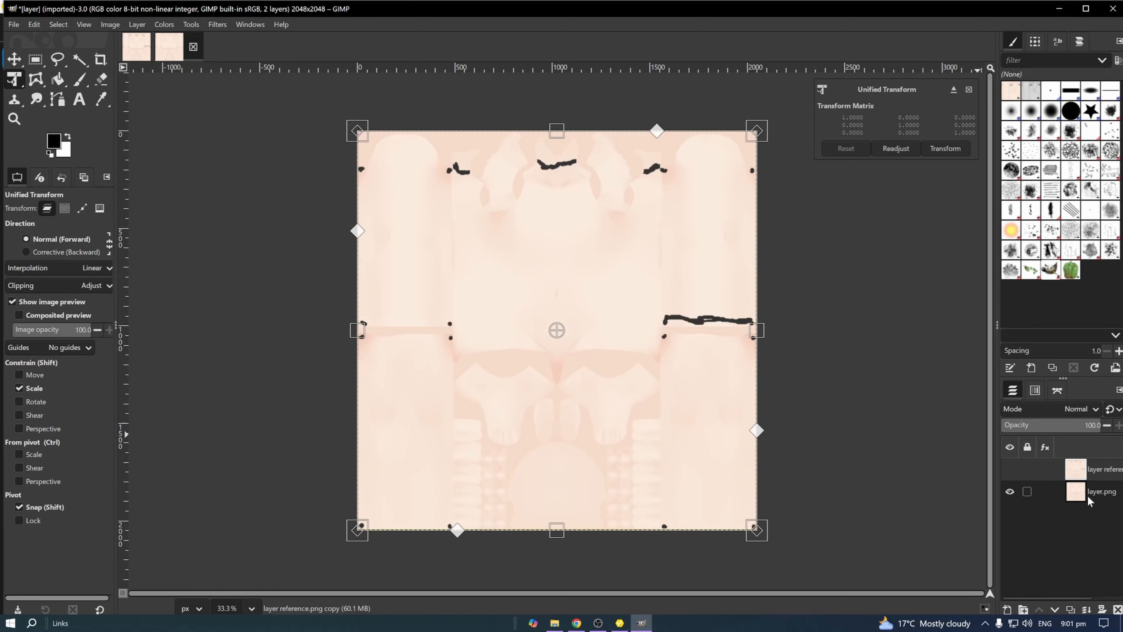
{"action": "key", "text": "Escape"}
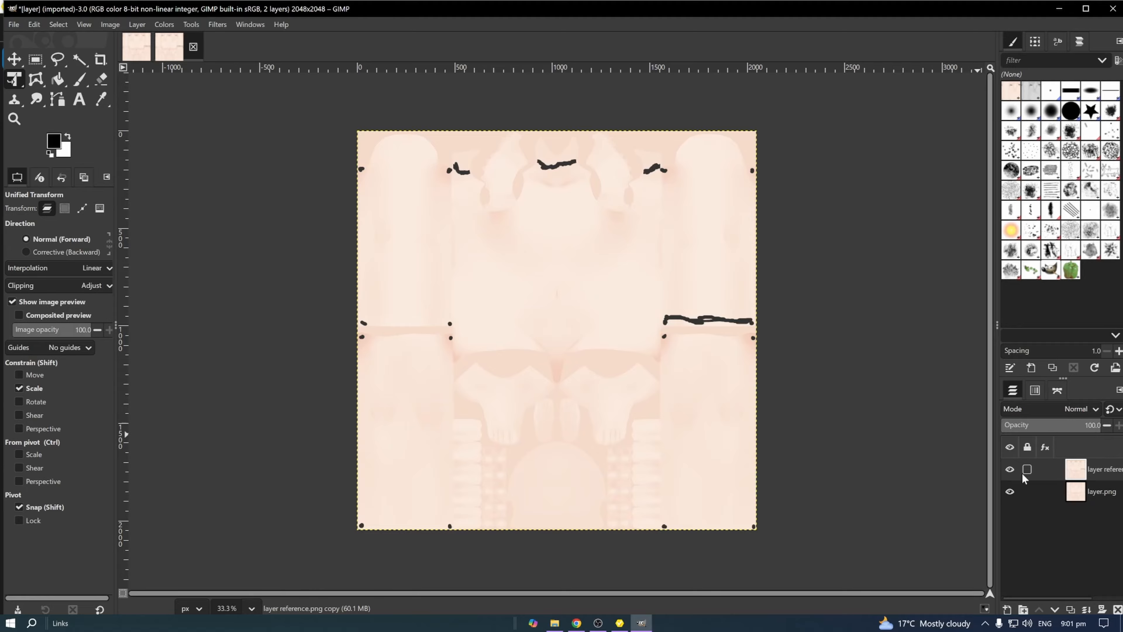
- Toggle the pasted reference layer's visibility to compare the marked texture with the clean one
{"action": "left_click", "coordinate": [1010, 469]}
{"action": "left_click", "coordinate": [1010, 470]}
{"action": "left_click", "coordinate": [1010, 470]}
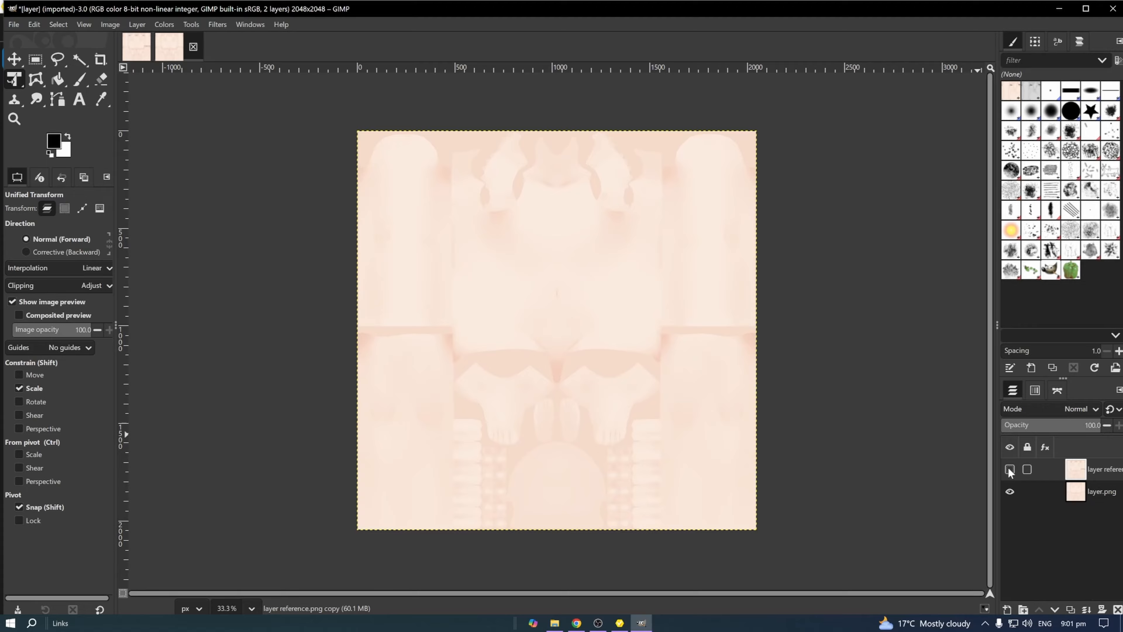
{"action": "left_click", "coordinate": [1010, 470]}
{"action": "left_click", "coordinate": [1010, 470]}
{"action": "left_click", "coordinate": [1009, 469]}
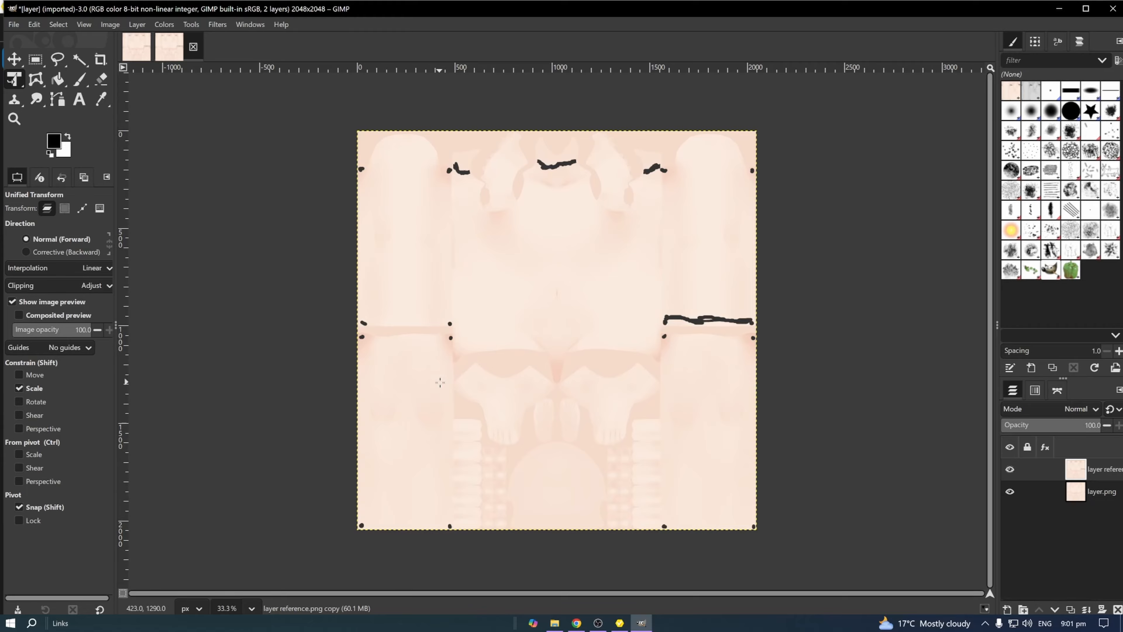
- Switch to Chrome and browse Pinterest for tattoo outline designs
{"action": "left_click", "coordinate": [571, 626]}
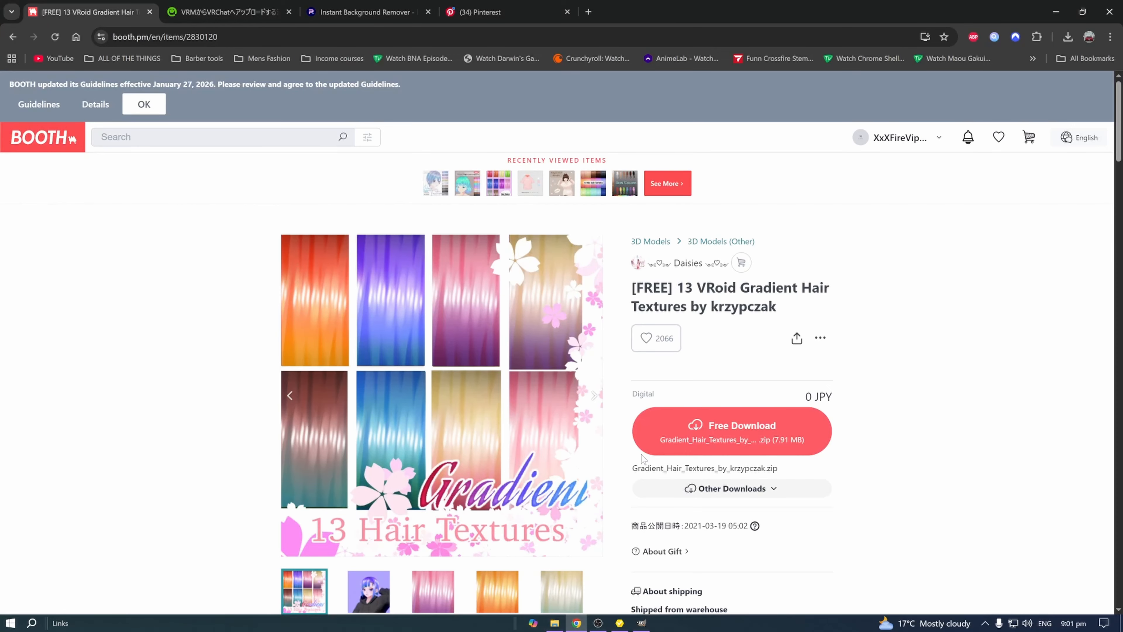
{"action": "left_click", "coordinate": [461, 11]}
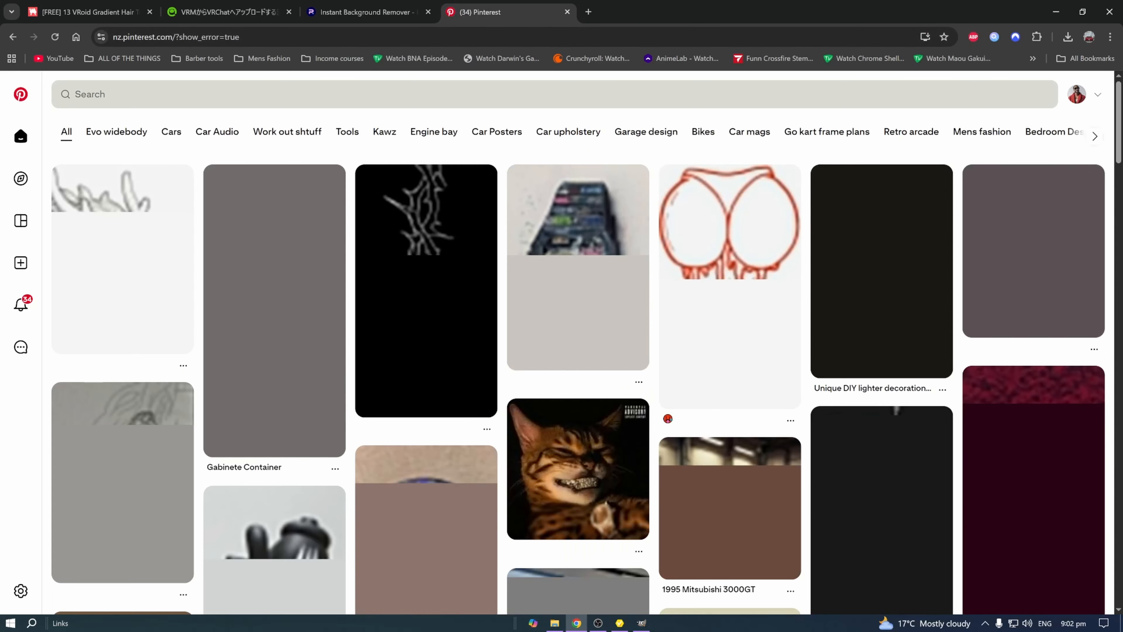
{"action": "left_click", "coordinate": [436, 94]}
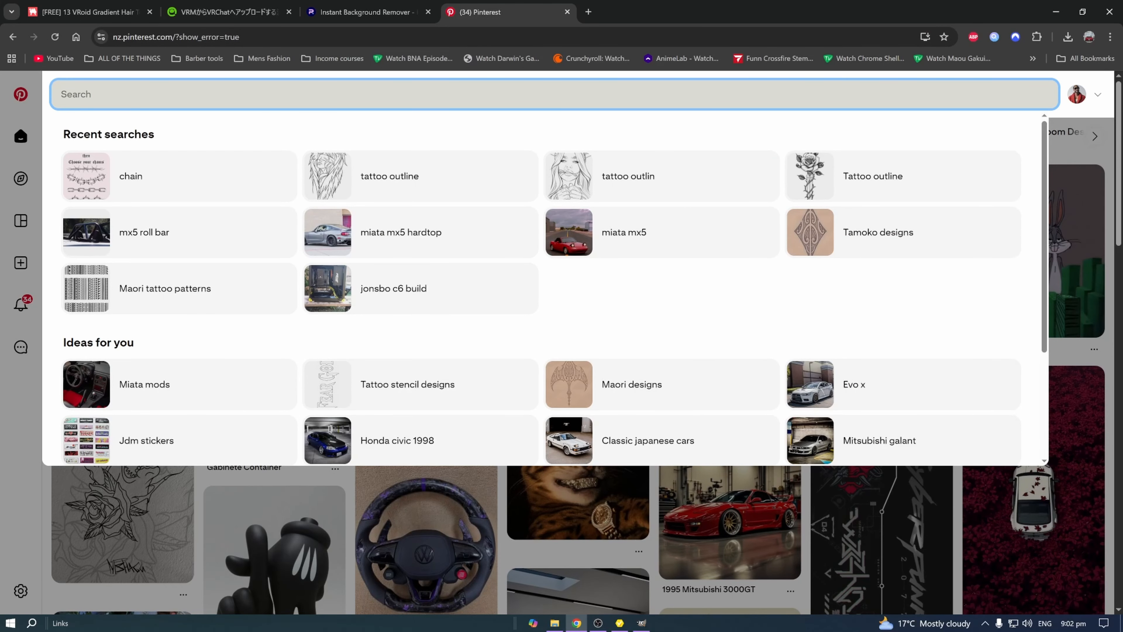
{"action": "left_click", "coordinate": [399, 190]}
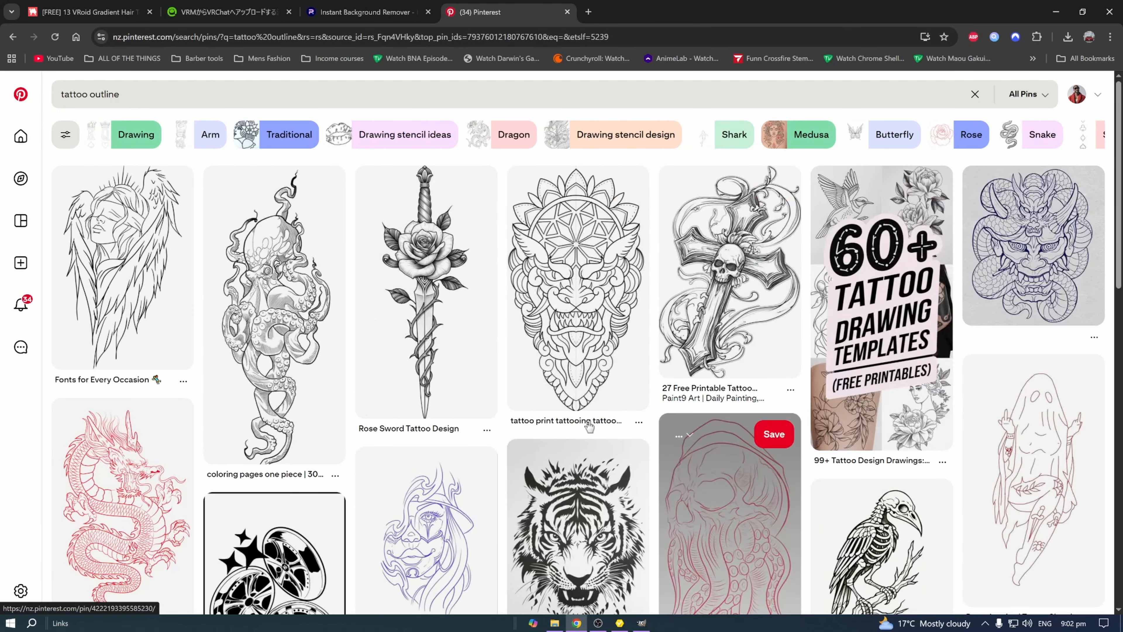
{"action": "scroll", "coordinate": [509, 376], "scroll_direction": "down", "scroll_amount": 10}
{"action": "scroll", "coordinate": [483, 412], "scroll_direction": "down", "scroll_amount": 2}
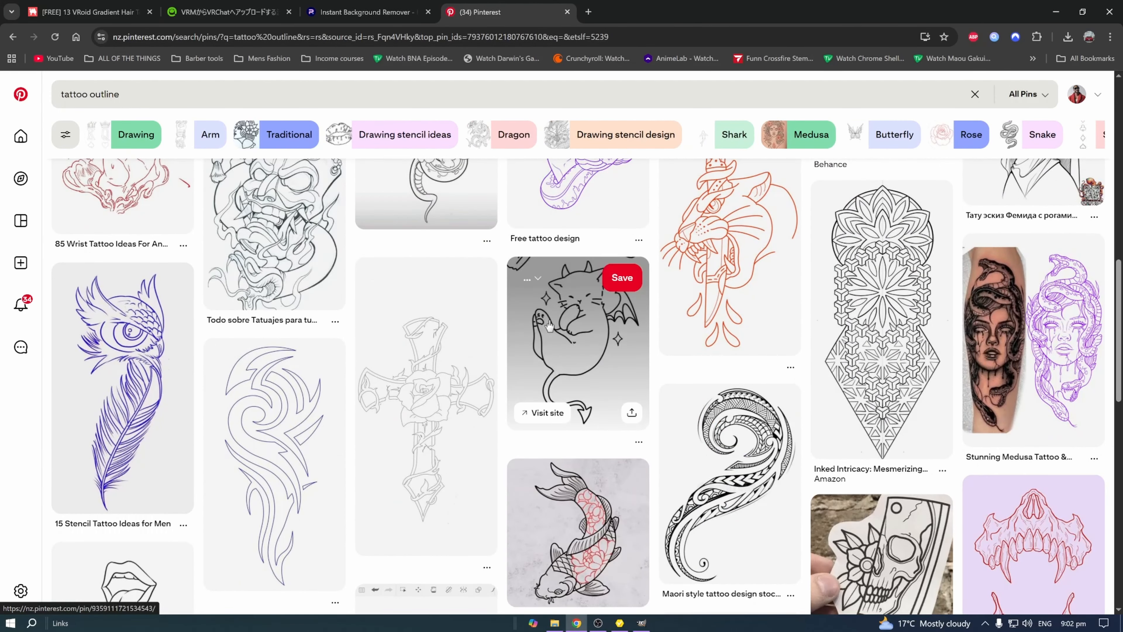
- Open the devil cat tattoo pin and save its image to Downloads as cat tat
{"action": "left_click", "coordinate": [553, 325]}
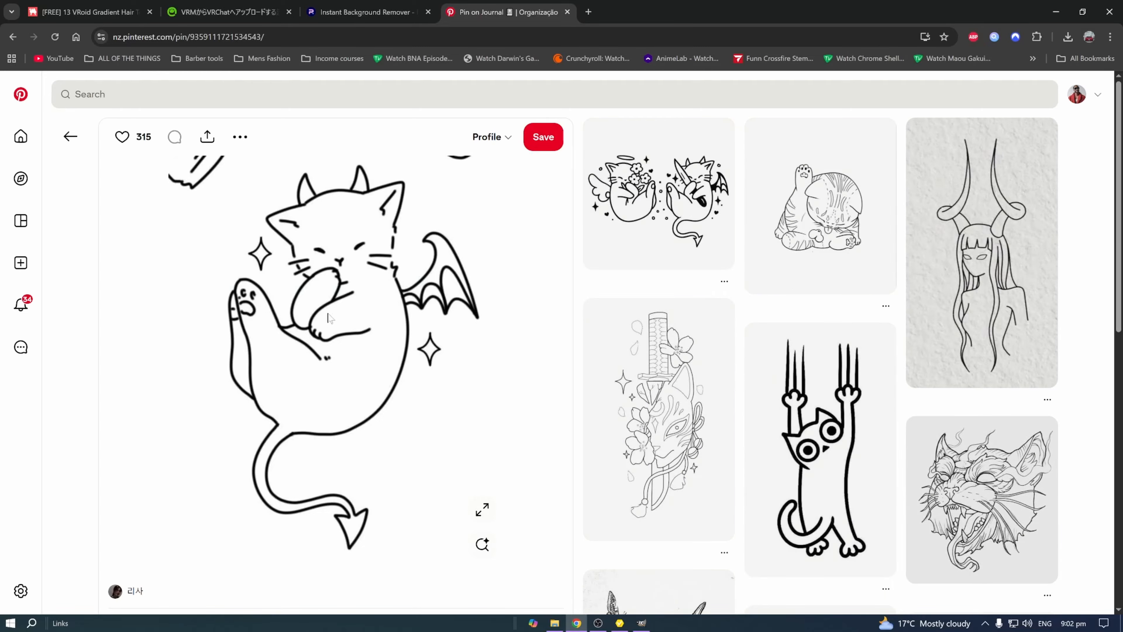
{"action": "right_click", "coordinate": [334, 318]}
{"action": "left_click", "coordinate": [377, 349]}
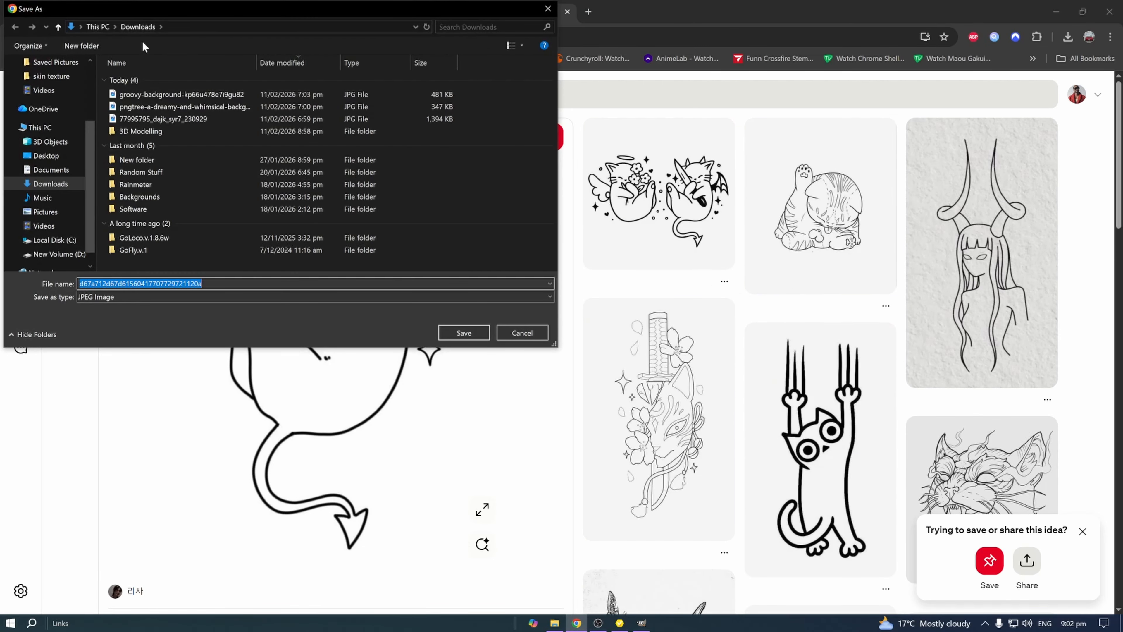
{"action": "type", "text": "c"}
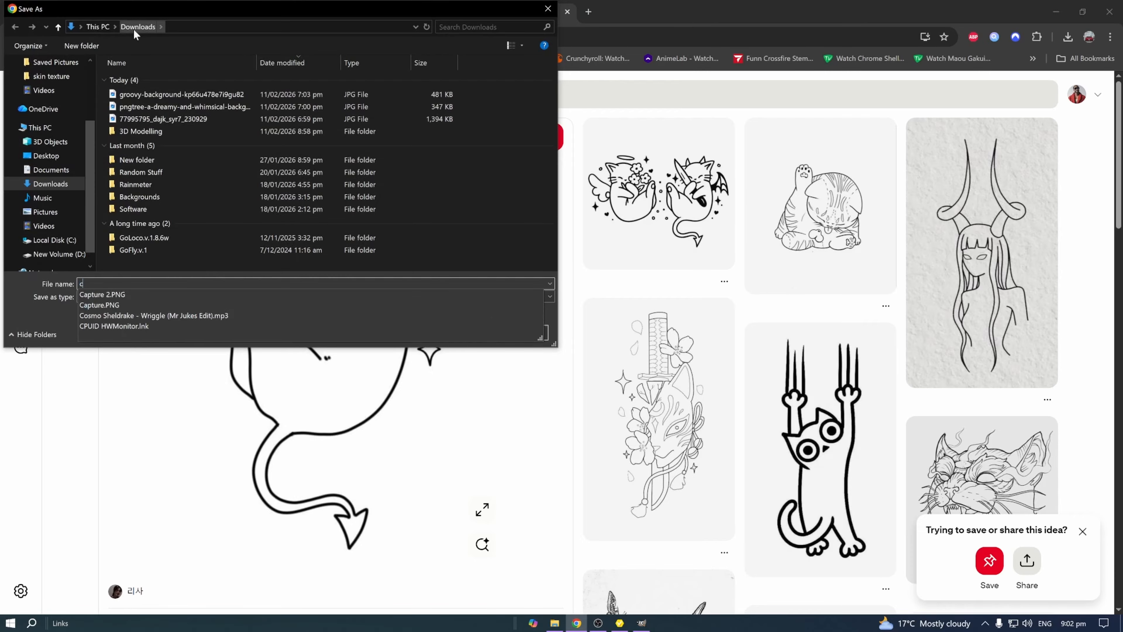
{"action": "type", "text": "at tat"}
{"action": "key", "text": "Return"}
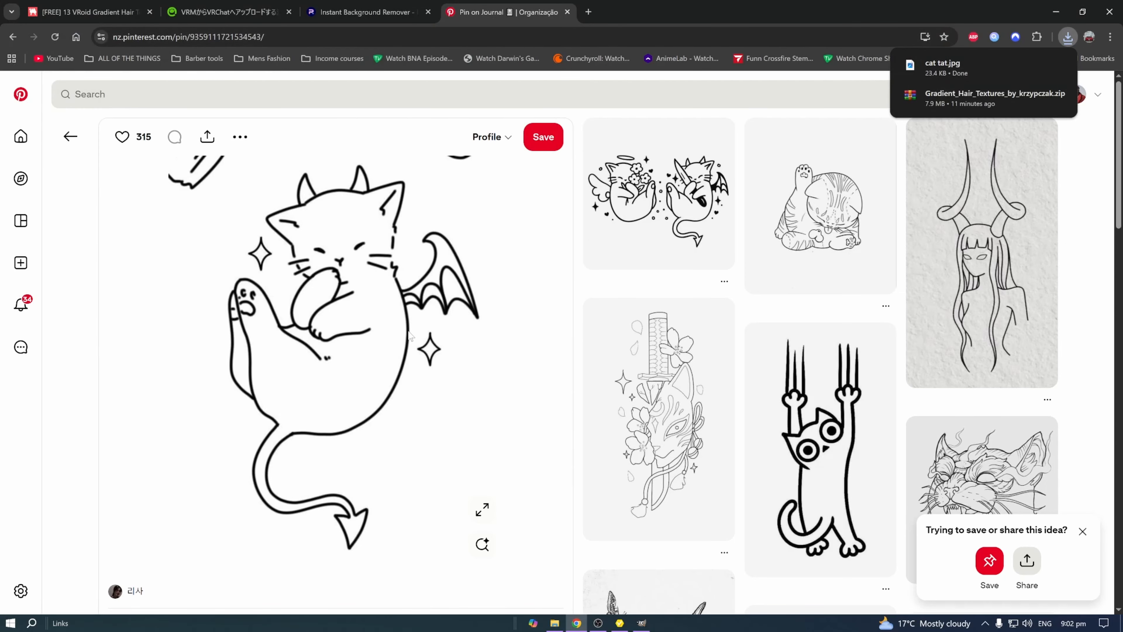
- Remove the background of cat tat with Photoroom and download the cutout in standard resolution
{"action": "left_click", "coordinate": [392, 6]}
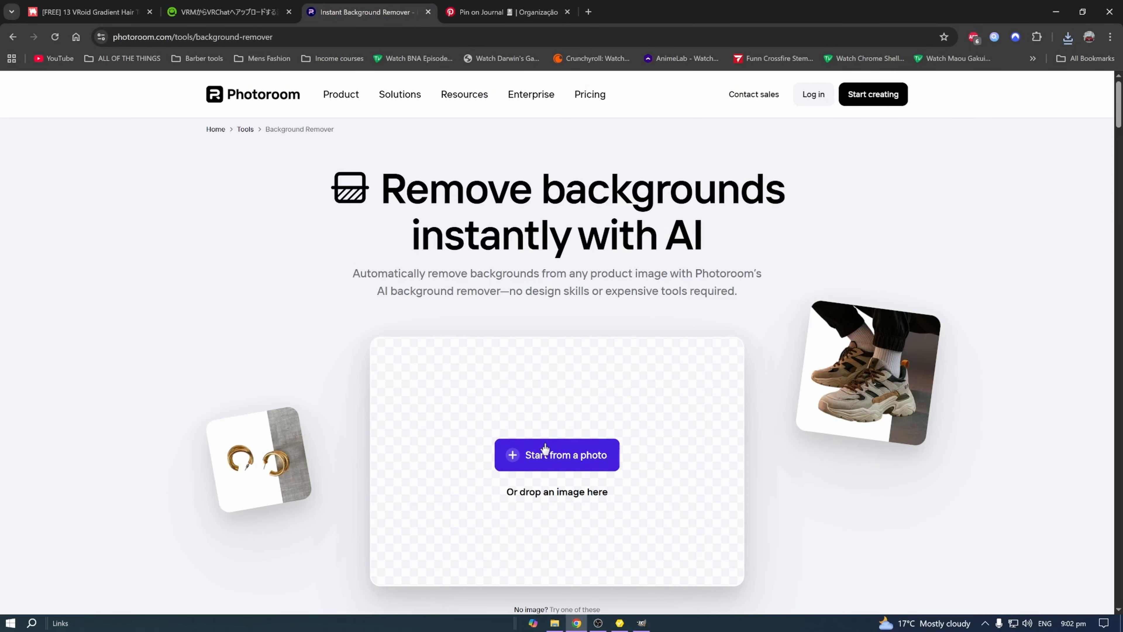
{"action": "left_click", "coordinate": [569, 460]}
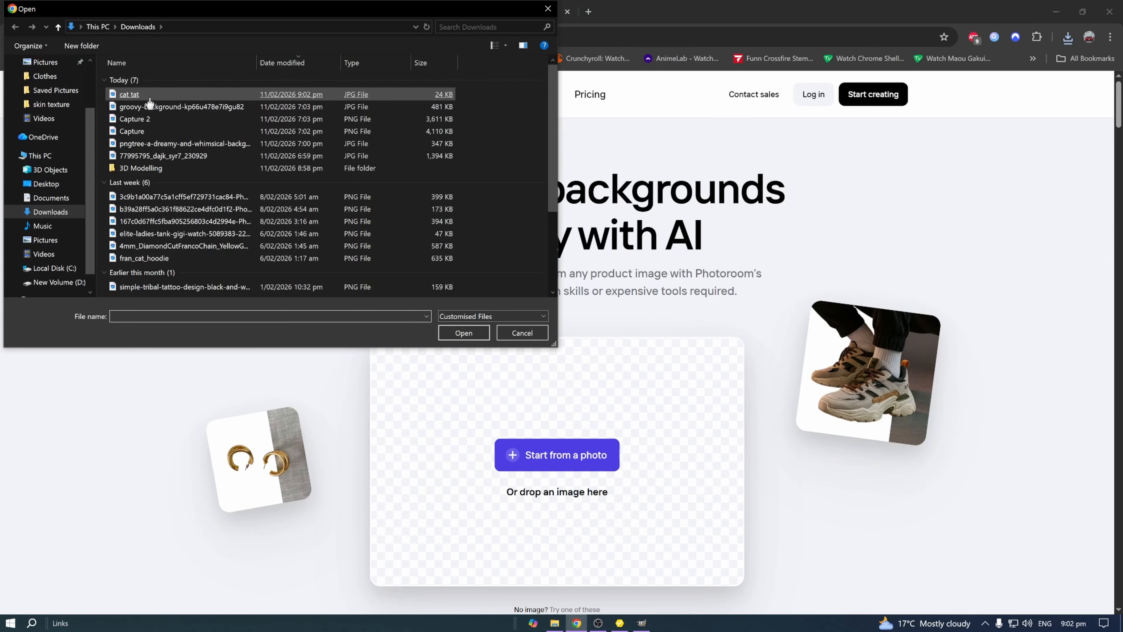
{"action": "double_click", "coordinate": [147, 99]}
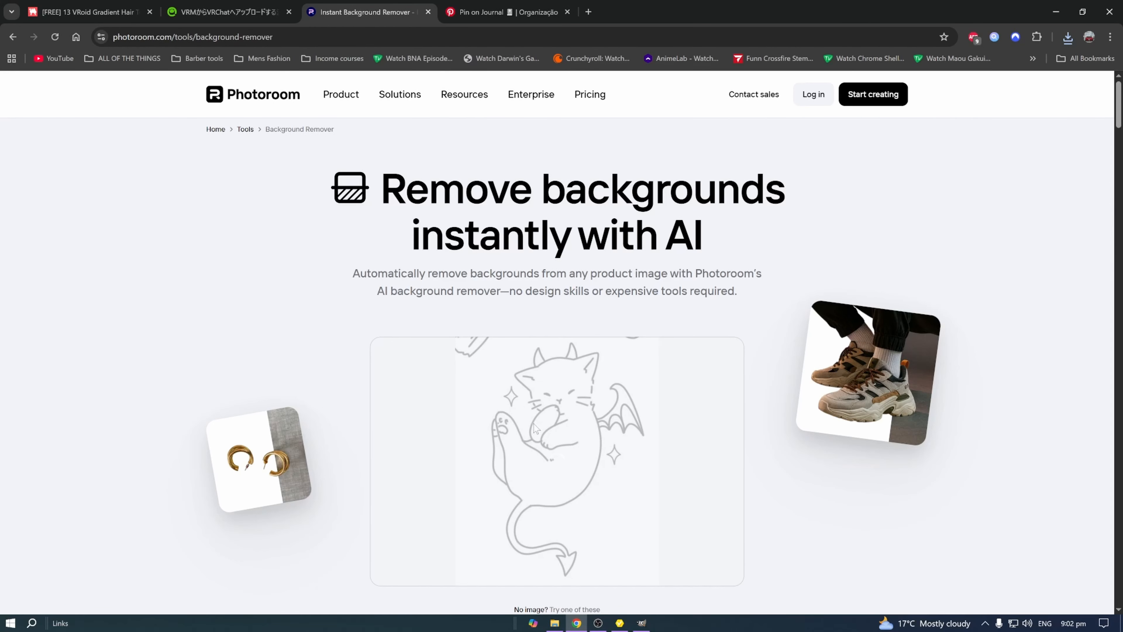
{"action": "scroll", "coordinate": [567, 419], "scroll_direction": "down", "scroll_amount": 5}
{"action": "scroll", "coordinate": [561, 337], "scroll_direction": "up", "scroll_amount": 3}
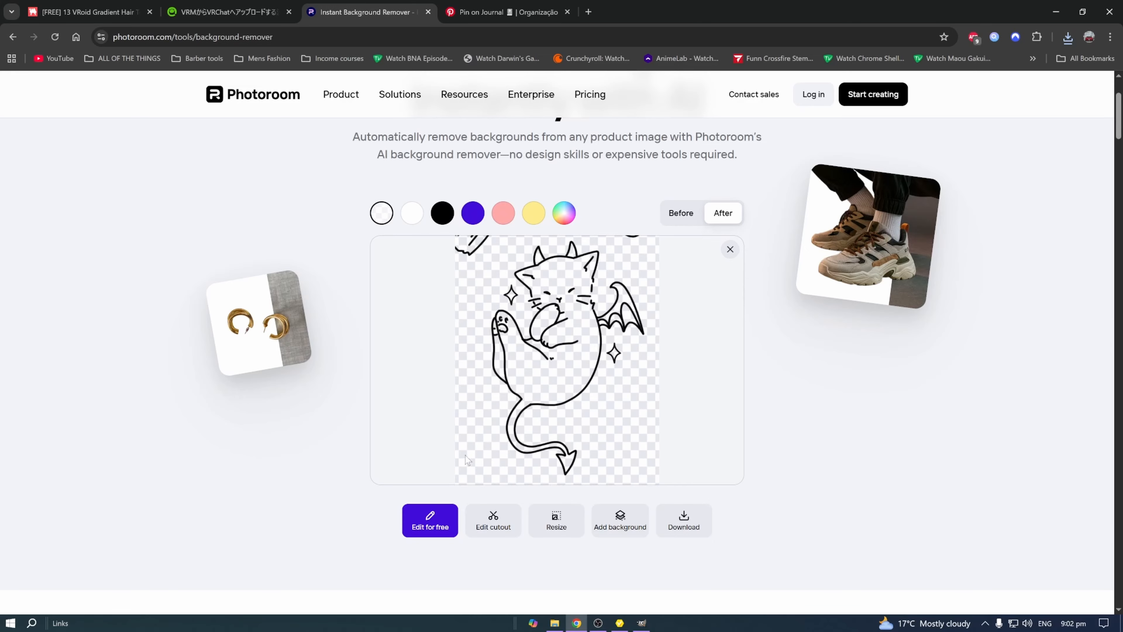
{"action": "left_click", "coordinate": [682, 520]}
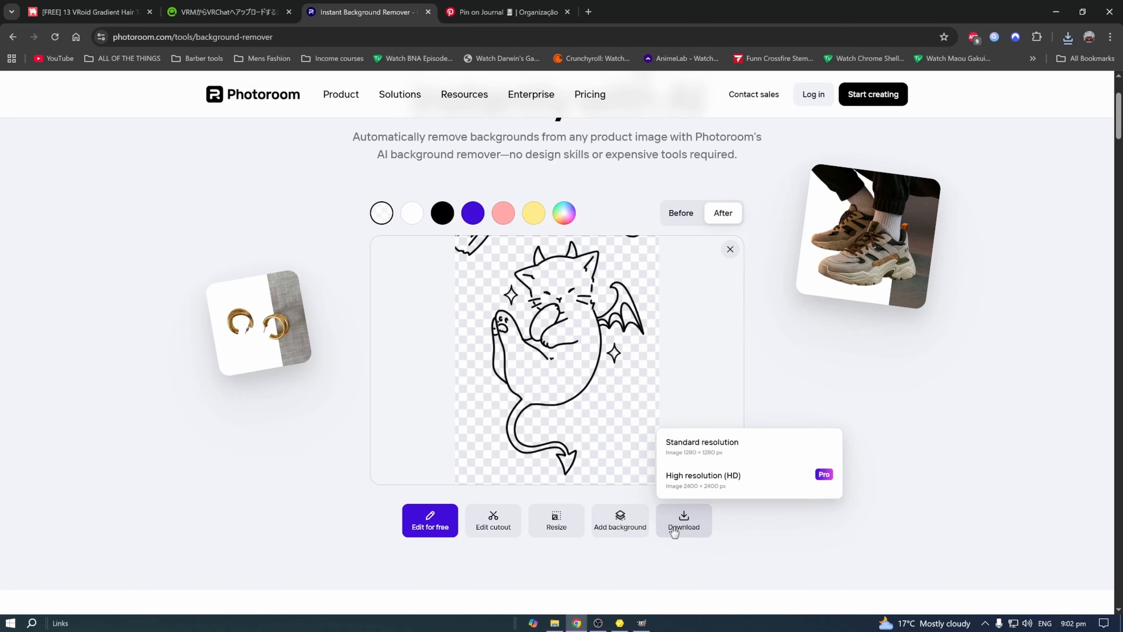
{"action": "left_click", "coordinate": [790, 454]}
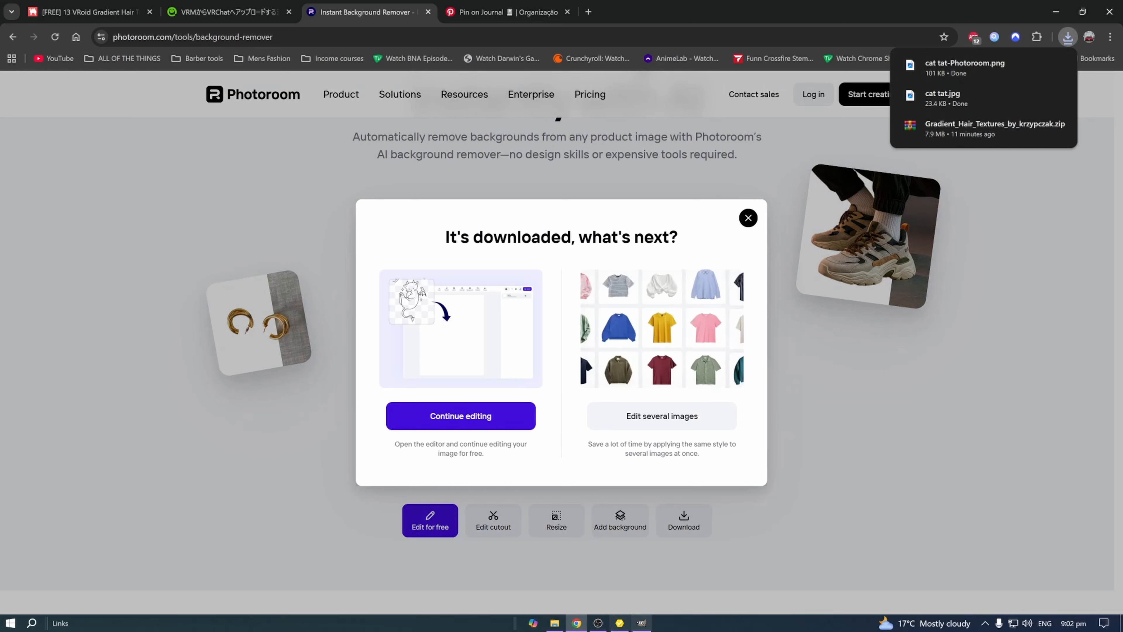
- Switch to GIMP and open cat tat-Photoroom.png from the Downloads folder
{"action": "left_click", "coordinate": [640, 629]}
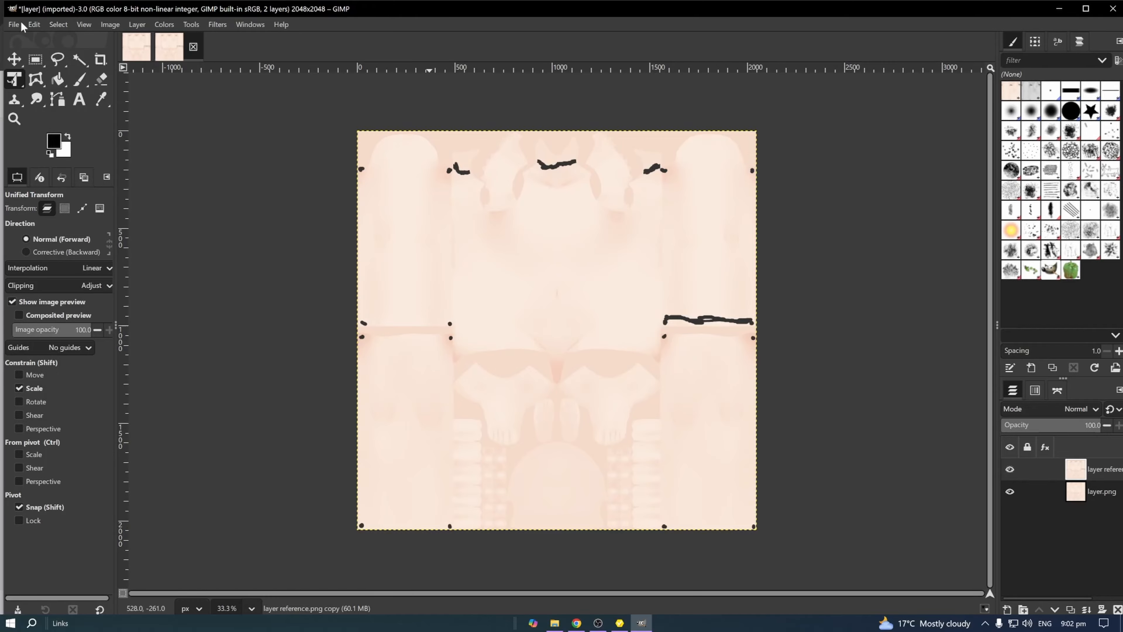
{"action": "left_click", "coordinate": [11, 26]}
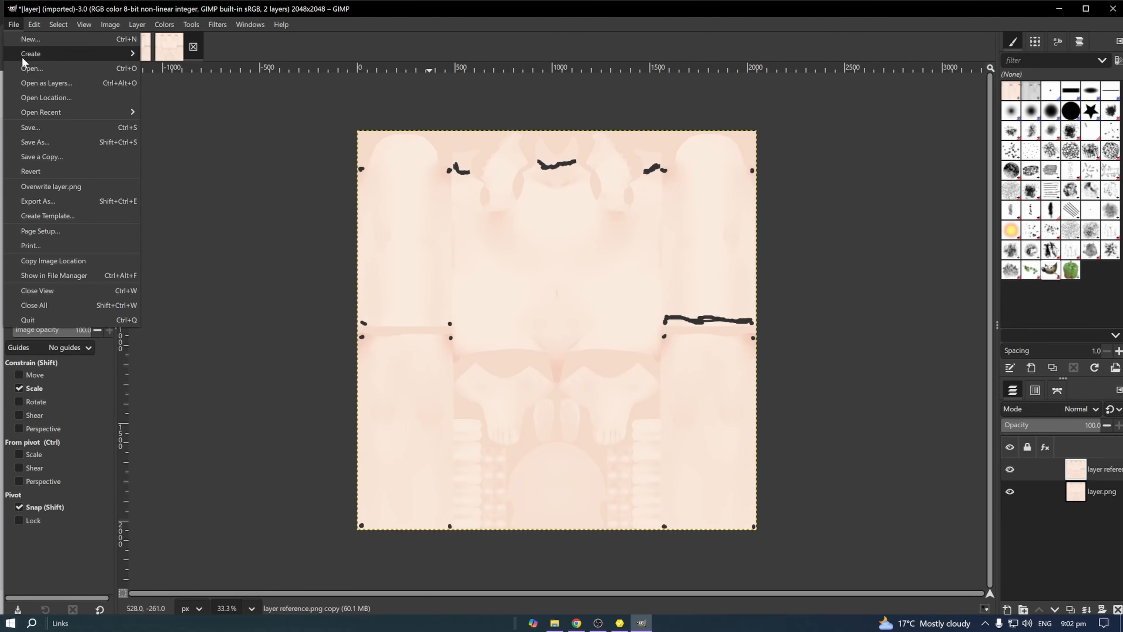
{"action": "left_click", "coordinate": [32, 68]}
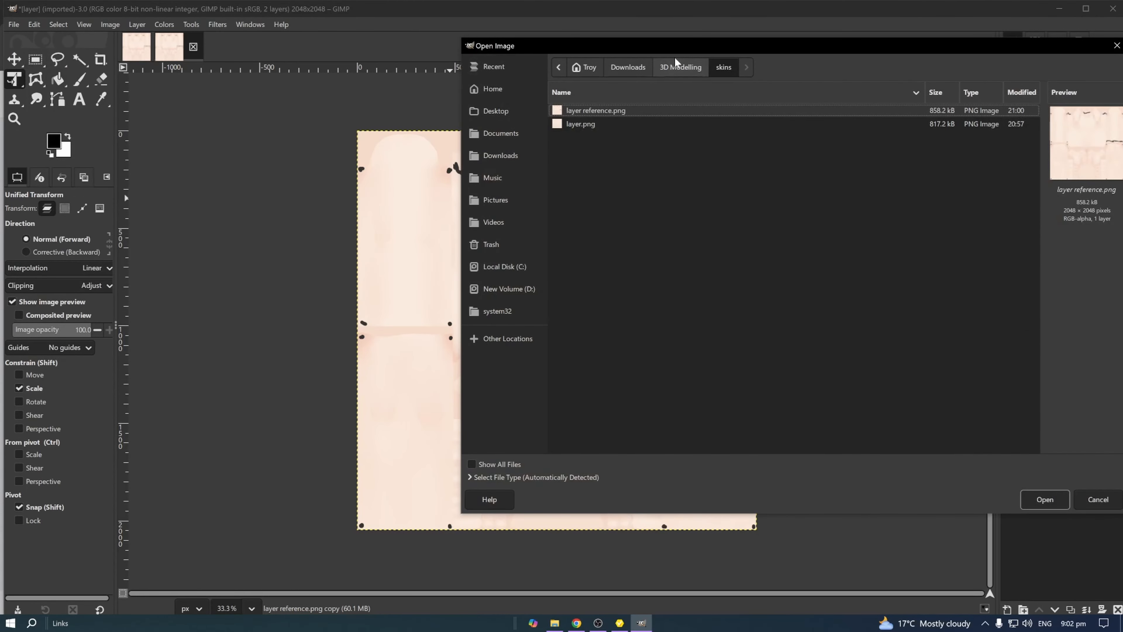
{"action": "left_click", "coordinate": [636, 66]}
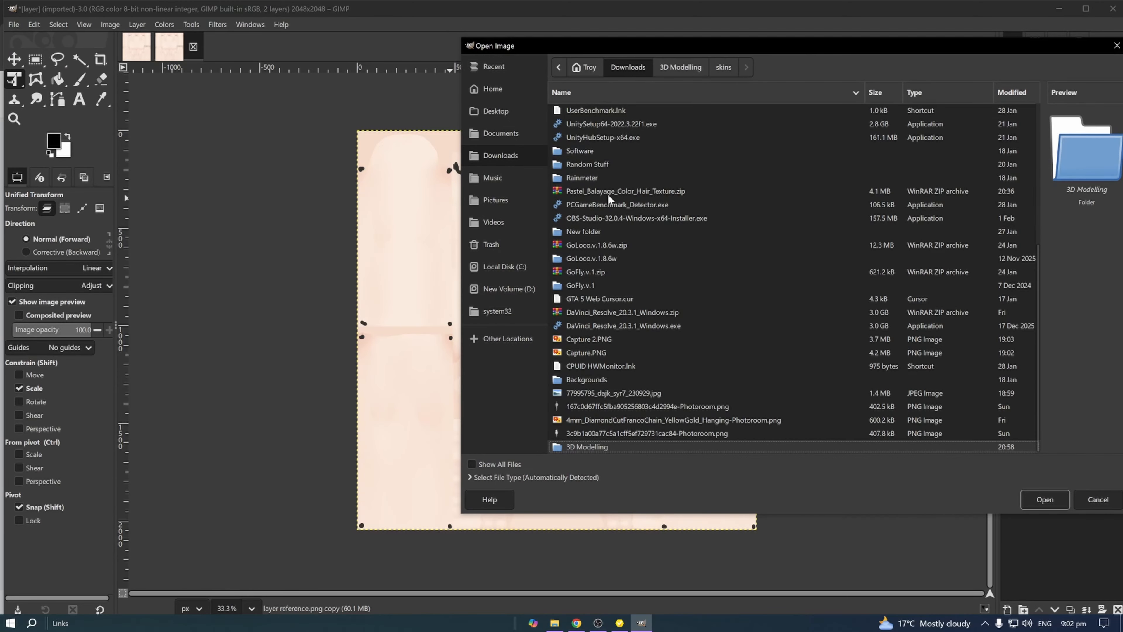
{"action": "scroll", "coordinate": [784, 339], "scroll_direction": "up", "scroll_amount": 5}
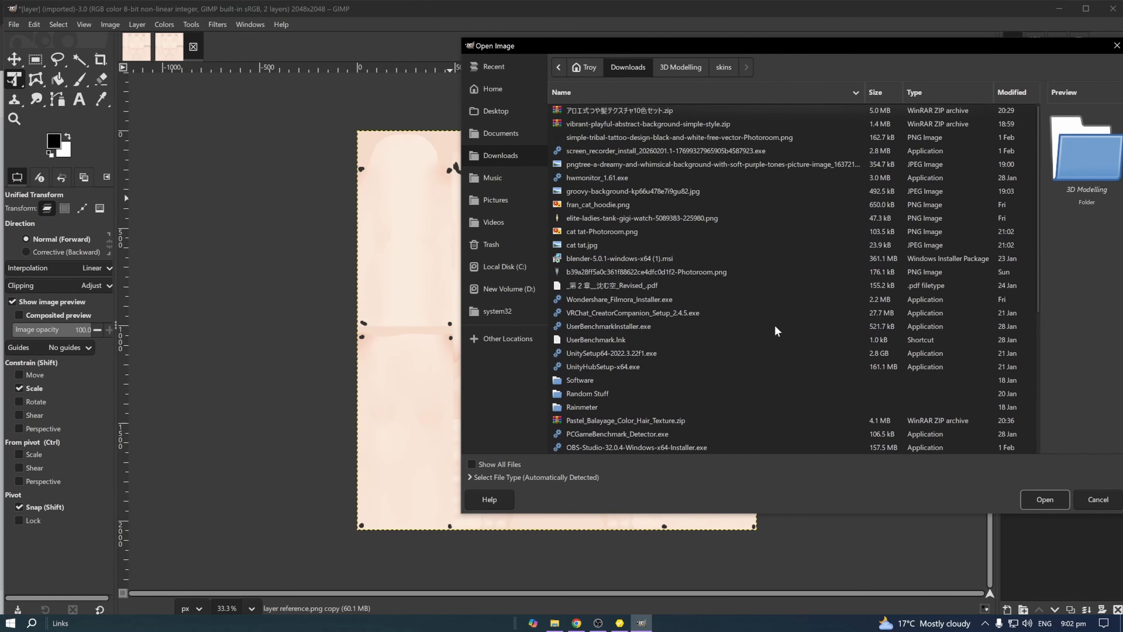
{"action": "scroll", "coordinate": [605, 217], "scroll_direction": "down", "scroll_amount": 3}
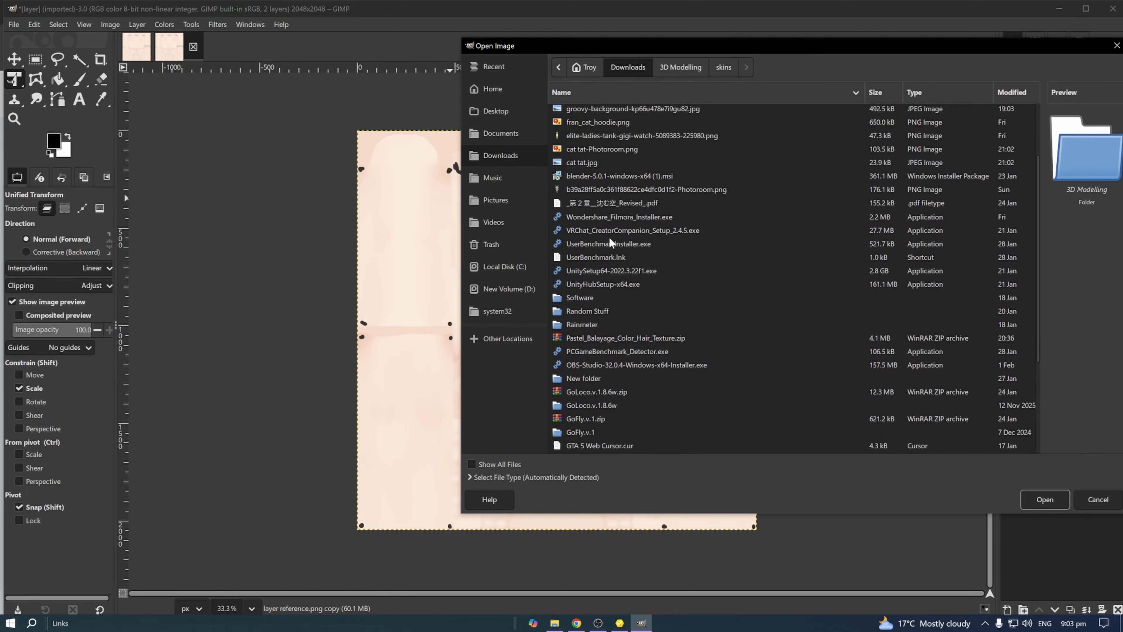
{"action": "scroll", "coordinate": [601, 281], "scroll_direction": "down", "scroll_amount": 3}
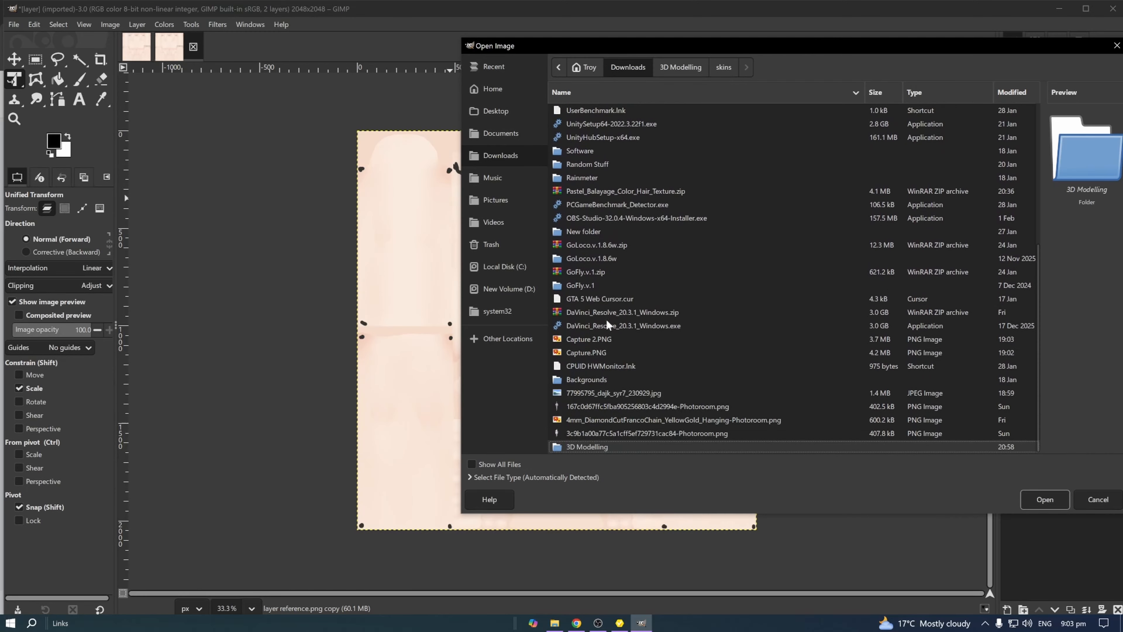
{"action": "scroll", "coordinate": [603, 322], "scroll_direction": "up", "scroll_amount": 5}
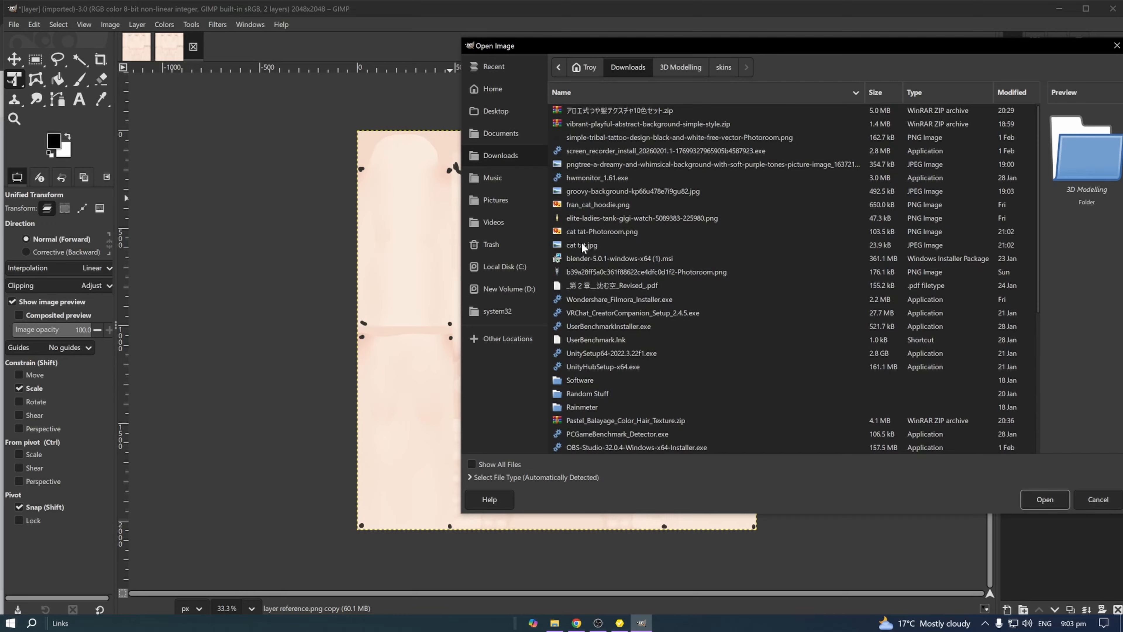
{"action": "left_click", "coordinate": [613, 231]}
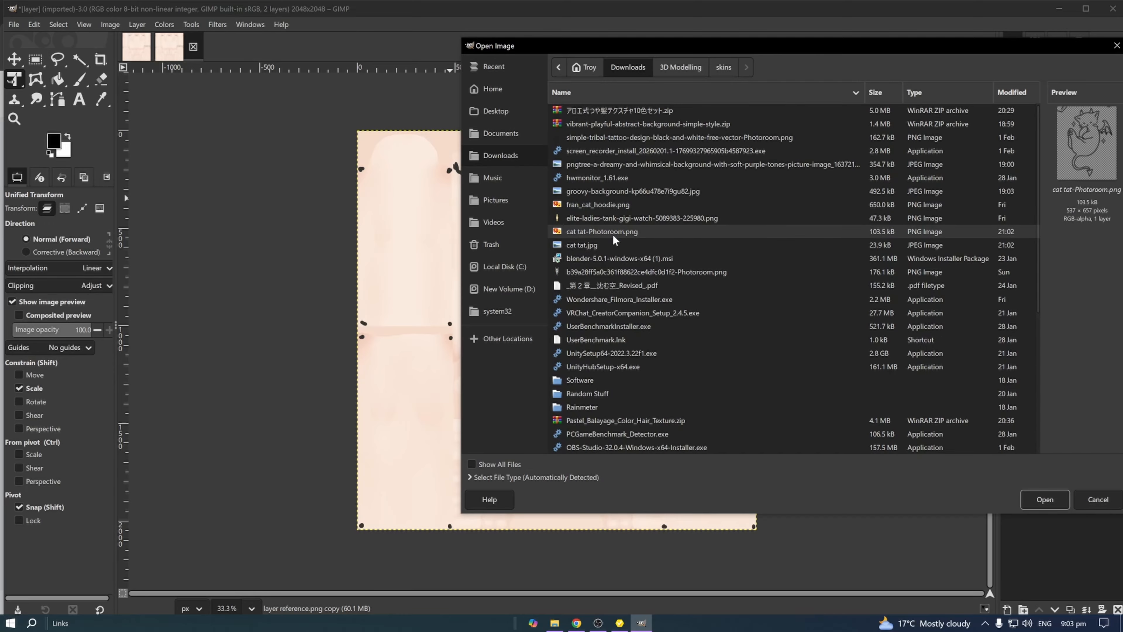
{"action": "left_click", "coordinate": [1045, 499]}
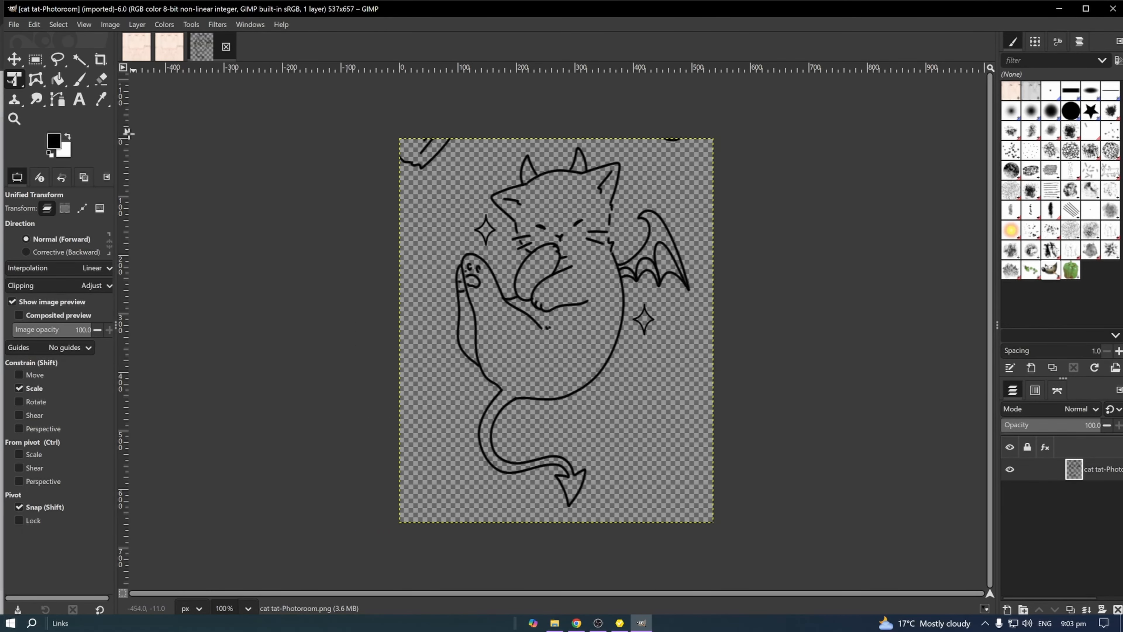
- Erase the stray marks along the upper edge of the cat tattoo image with a size 132 Eraser at 99 opacity
{"action": "left_click", "coordinate": [97, 82]}
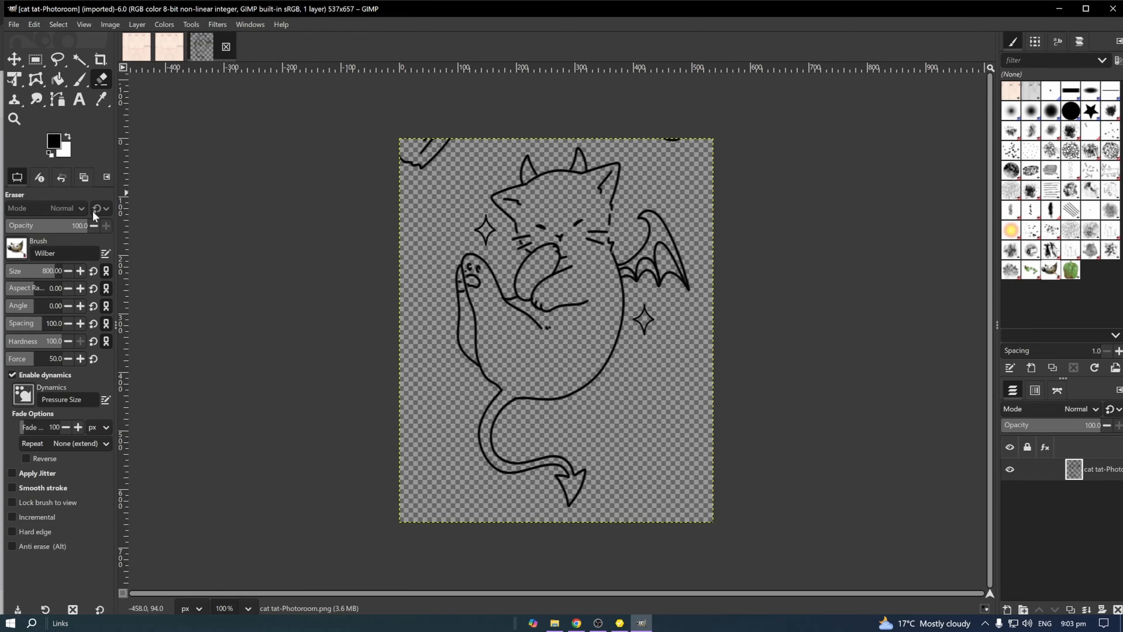
{"action": "left_click", "coordinate": [94, 225]}
{"action": "left_click", "coordinate": [68, 270]}
{"action": "left_click_drag", "start_coordinate": [38, 271], "coordinate": [22, 271]}
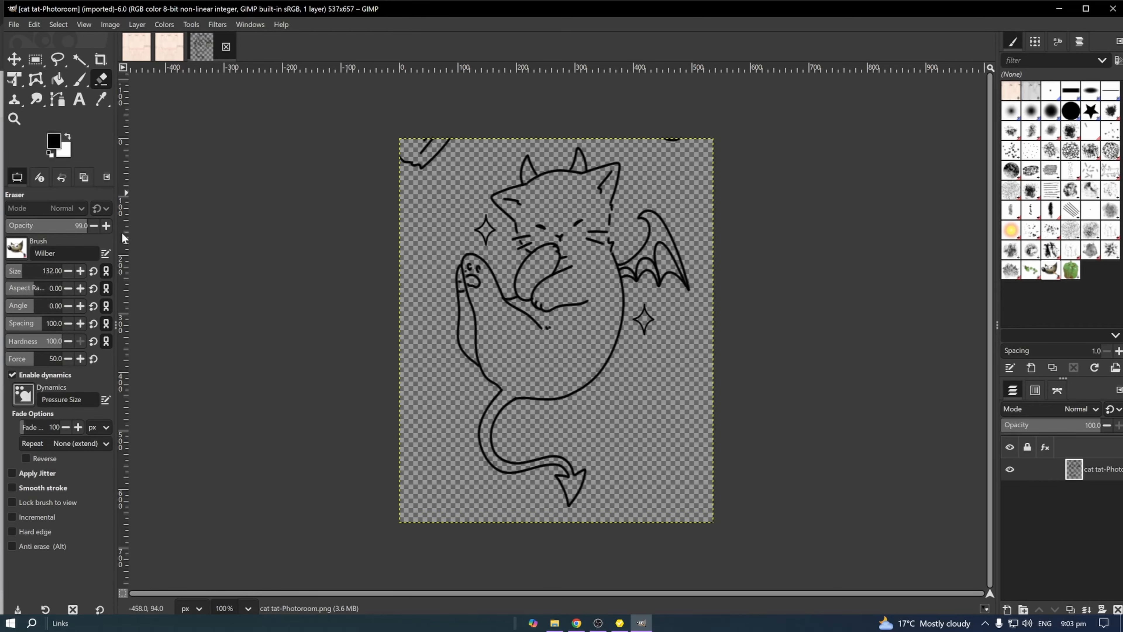
{"action": "left_click_drag", "start_coordinate": [443, 146], "coordinate": [410, 160]}
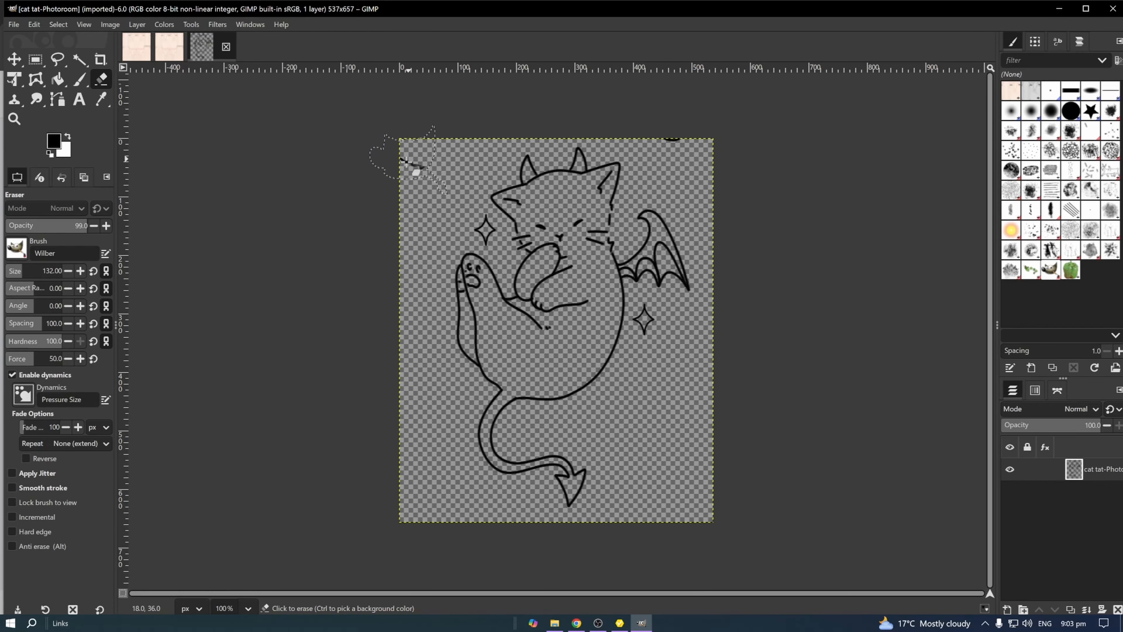
{"action": "left_click", "coordinate": [412, 162]}
{"action": "left_click", "coordinate": [667, 140]}
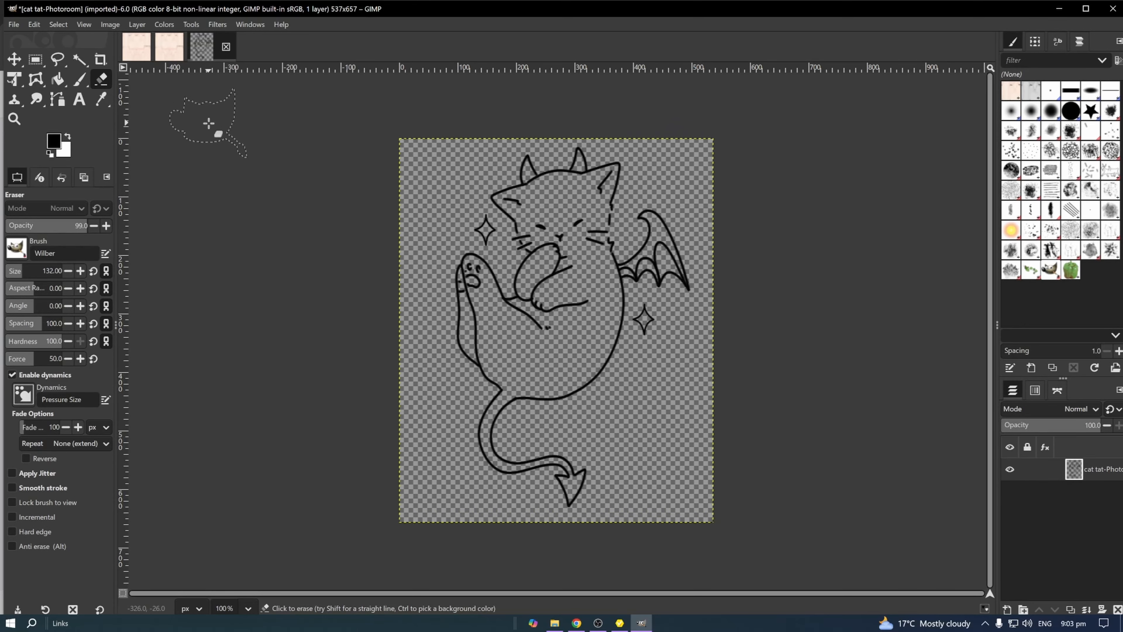
- Add the cat tattoo as a new layer on the skin texture and use Unified Transform to scale it to about 49% on the lower-right leg area
{"action": "left_click", "coordinate": [169, 47]}
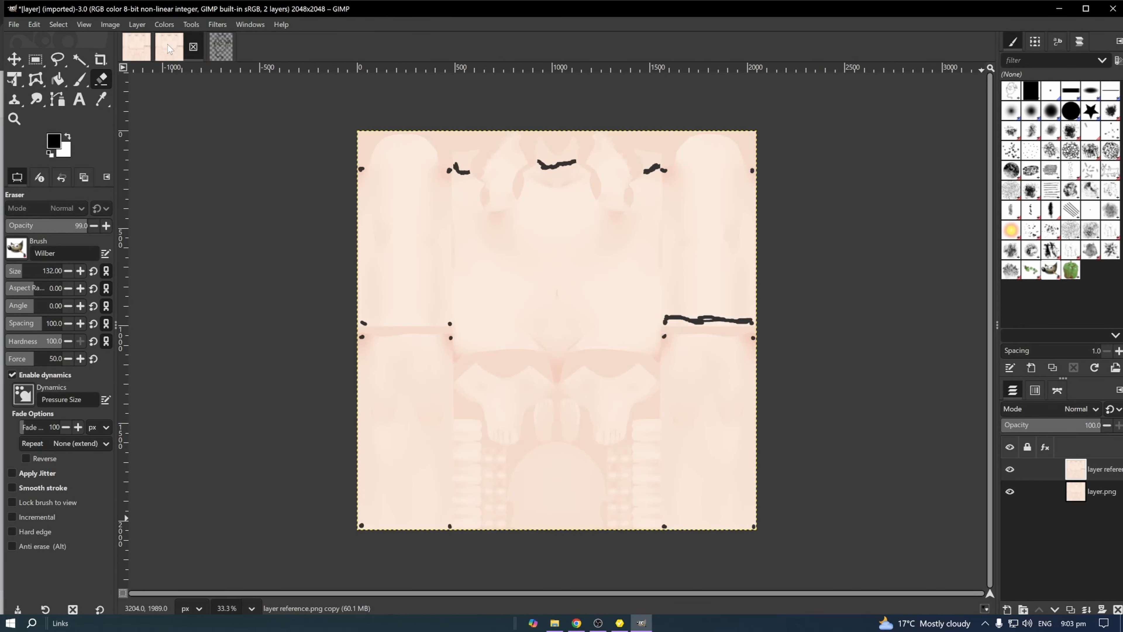
{"action": "mouse_move", "coordinate": [221, 47]}
{"action": "left_mouse_down"}
{"action": "mouse_move", "coordinate": [243, 100]}
{"action": "mouse_move", "coordinate": [346, 138]}
{"action": "mouse_move", "coordinate": [540, 181]}
{"action": "left_mouse_up"}
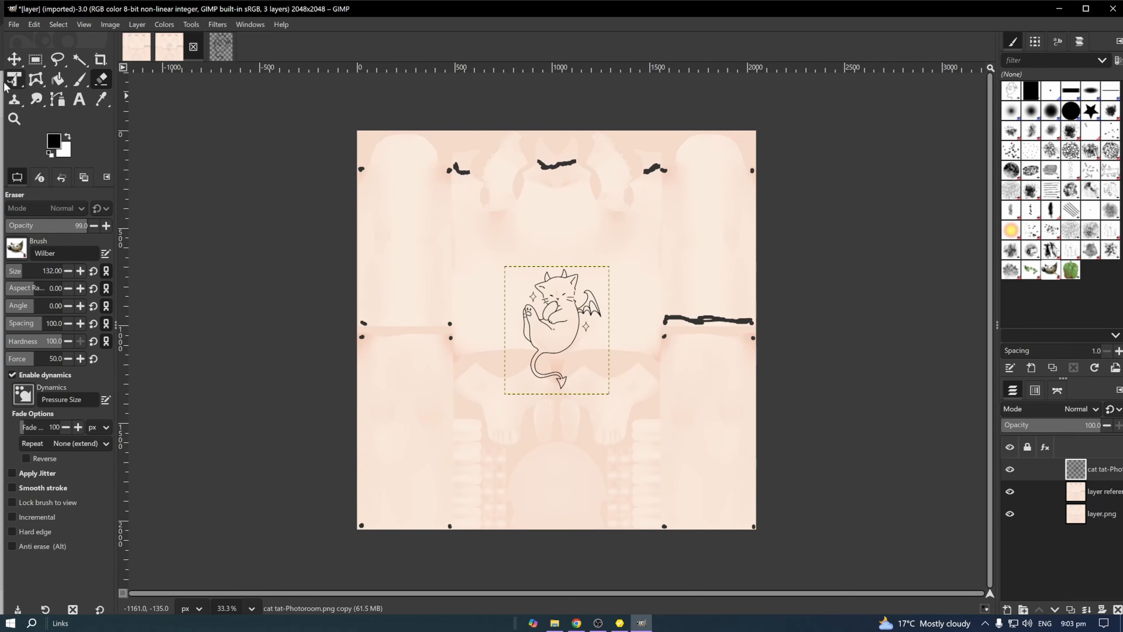
{"action": "left_click", "coordinate": [14, 79]}
{"action": "left_click", "coordinate": [570, 327]}
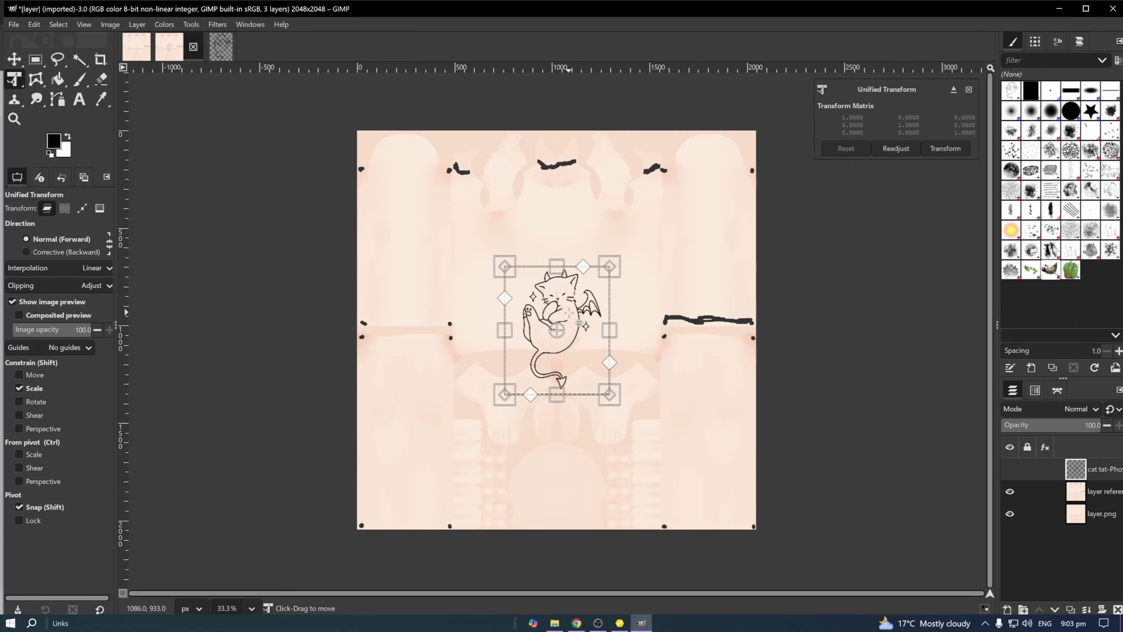
{"action": "left_click_drag", "start_coordinate": [570, 312], "coordinate": [717, 211]}
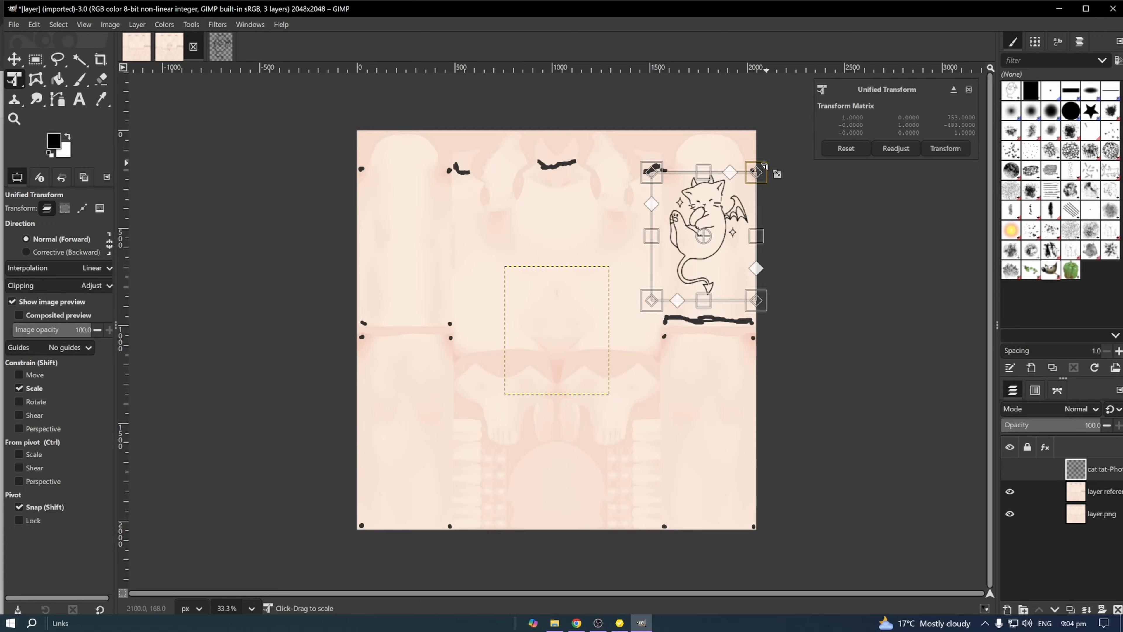
{"action": "left_click_drag", "start_coordinate": [707, 226], "coordinate": [728, 435]}
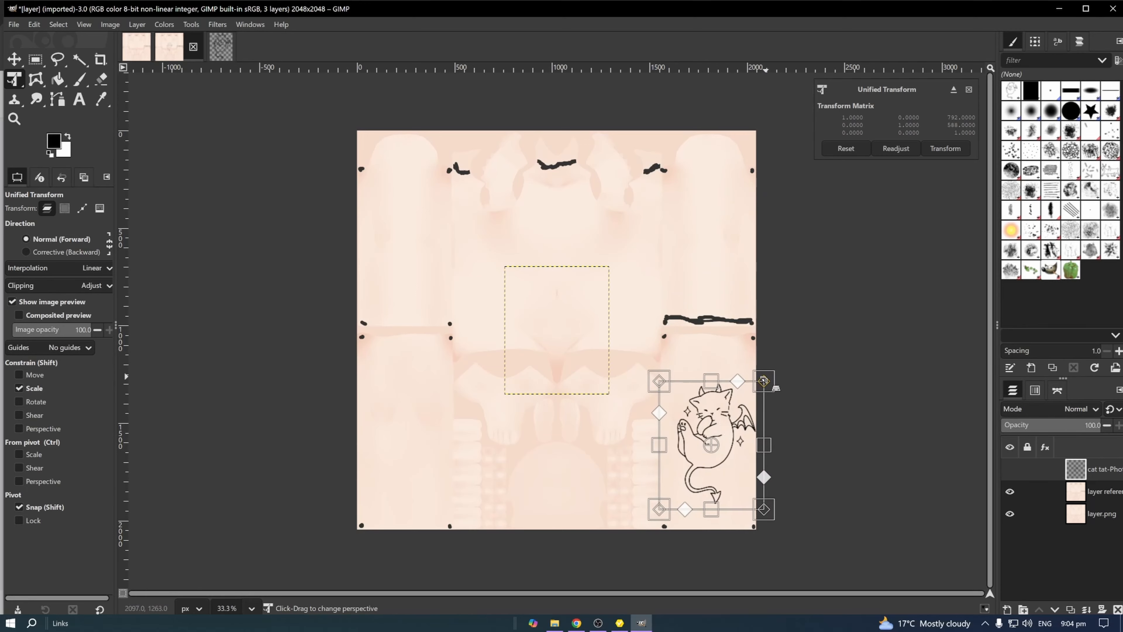
{"action": "left_click_drag", "start_coordinate": [766, 379], "coordinate": [710, 447]}
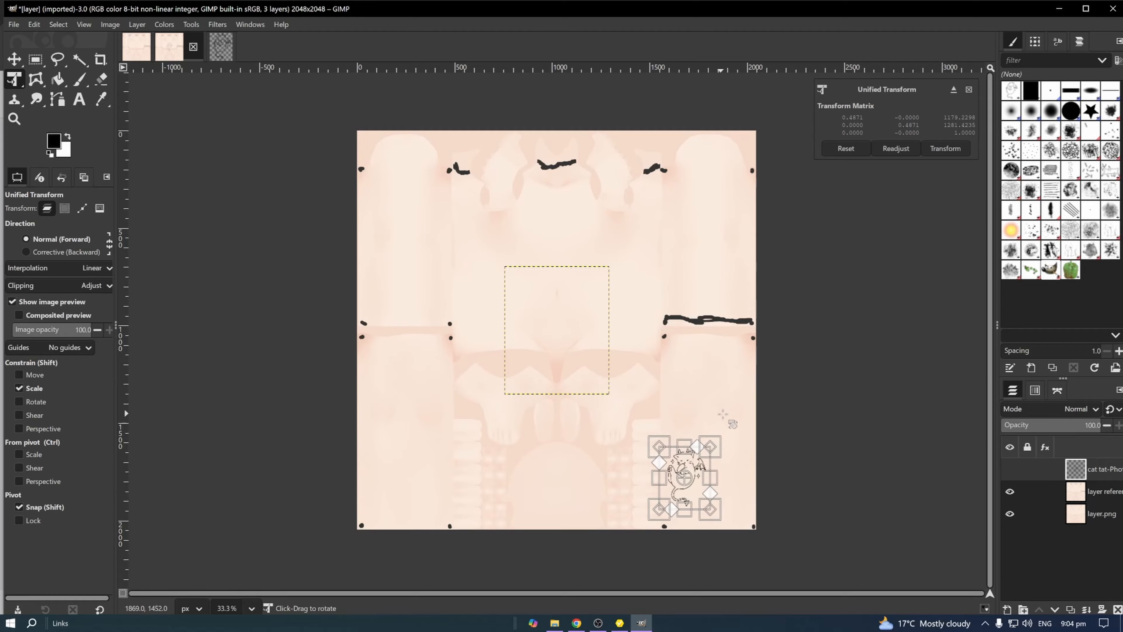
- Switch to VRoid Studio and draw rough reference marks on the shin of the avatar's unmarked leg
{"action": "left_click", "coordinate": [619, 624]}
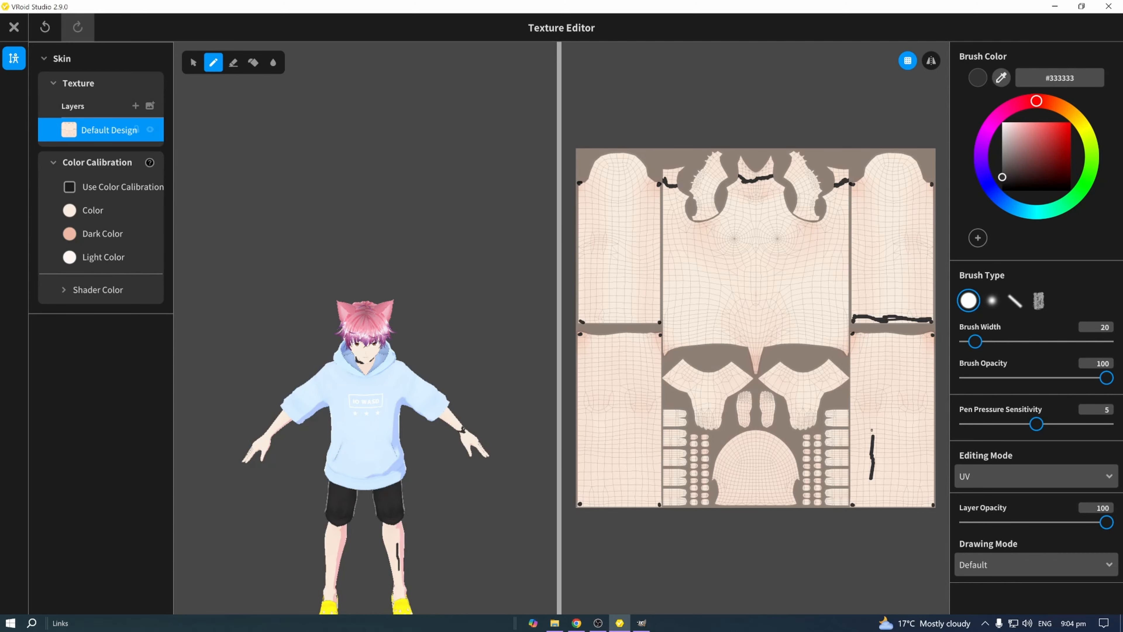
{"action": "mouse_move", "coordinate": [333, 541]}
{"action": "left_mouse_down"}
{"action": "mouse_move", "coordinate": [344, 570]}
{"action": "mouse_move", "coordinate": [335, 549]}
{"action": "mouse_move", "coordinate": [331, 562]}
{"action": "left_mouse_up"}
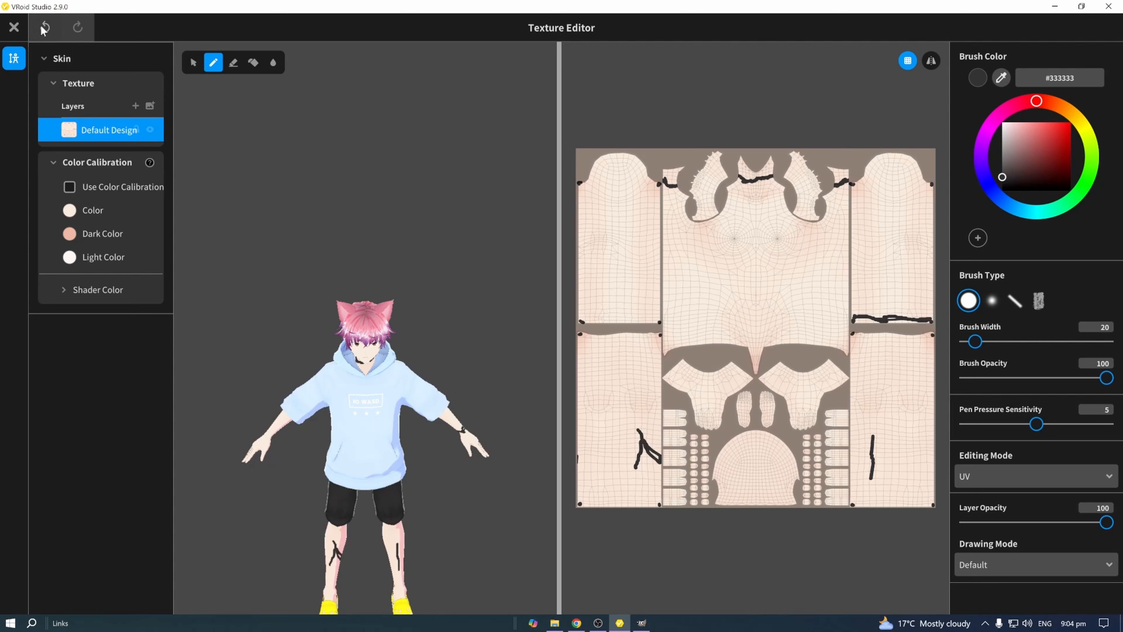
- In GIMP, shrink the cat tattoo to about 42% and move it slightly up the leg area, then return to VRoid Studio to compare placement
{"action": "left_click", "coordinate": [641, 622]}
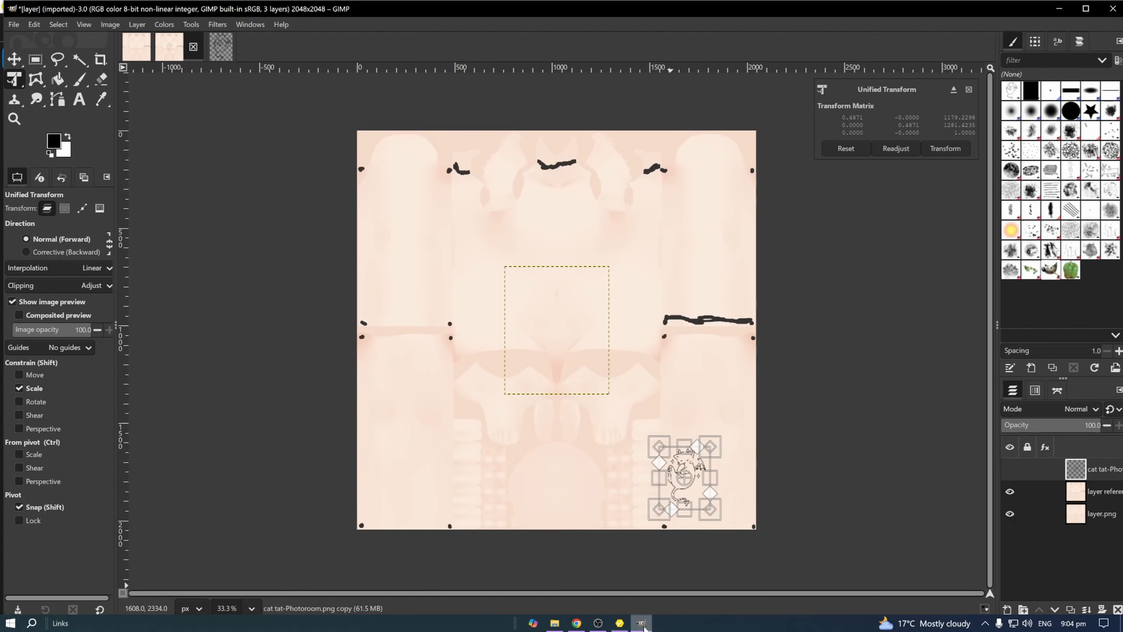
{"action": "left_click_drag", "start_coordinate": [718, 444], "coordinate": [688, 454]}
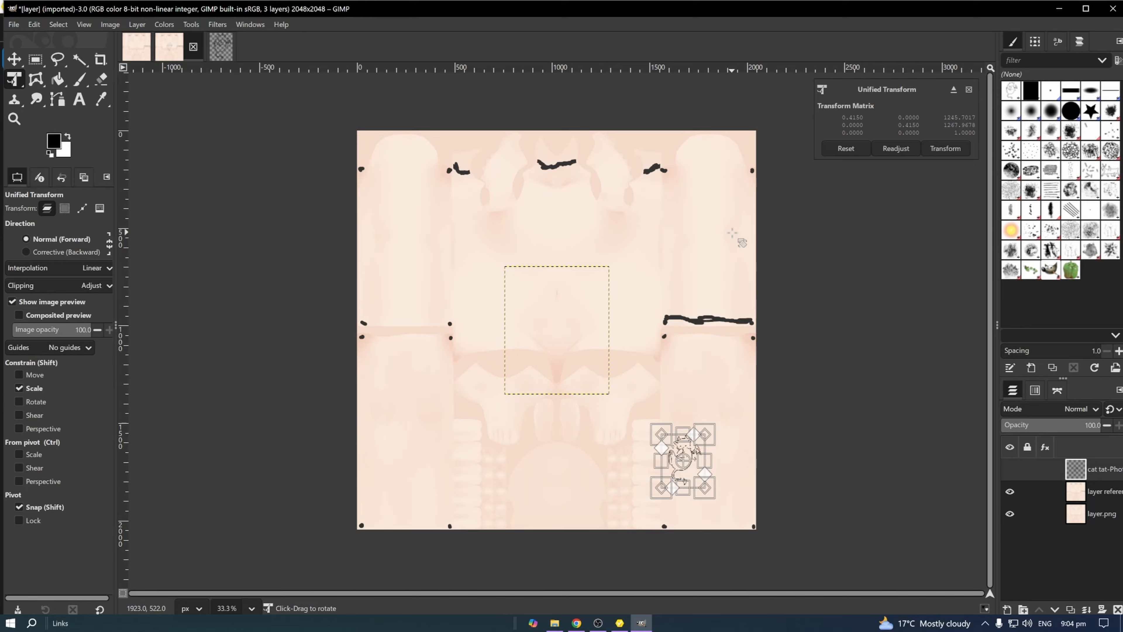
{"action": "left_click", "coordinate": [619, 623]}
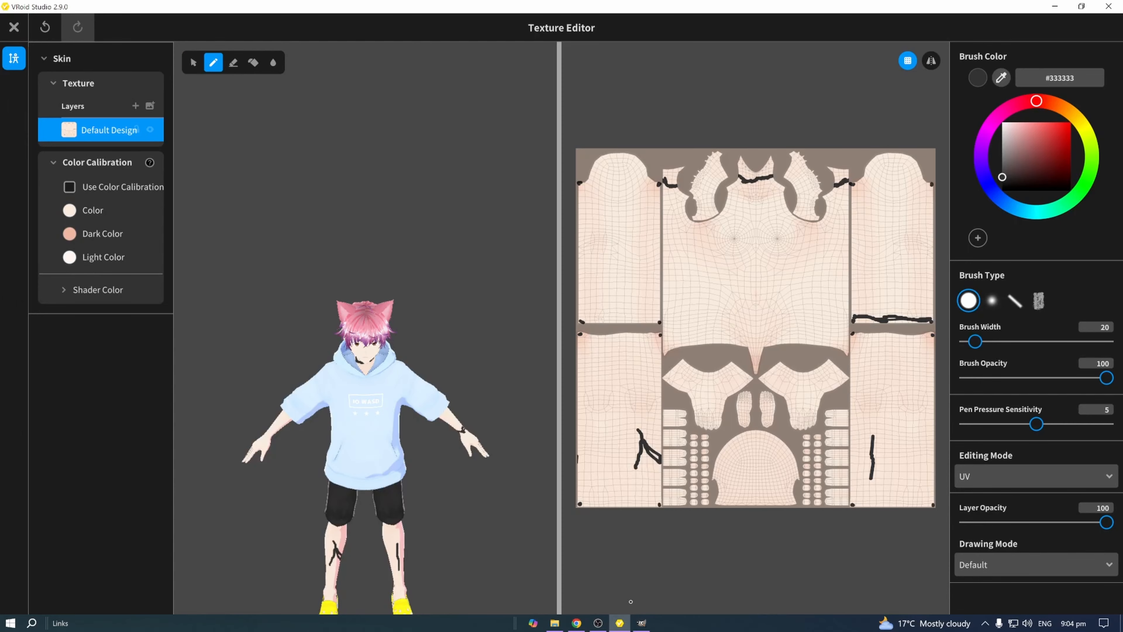